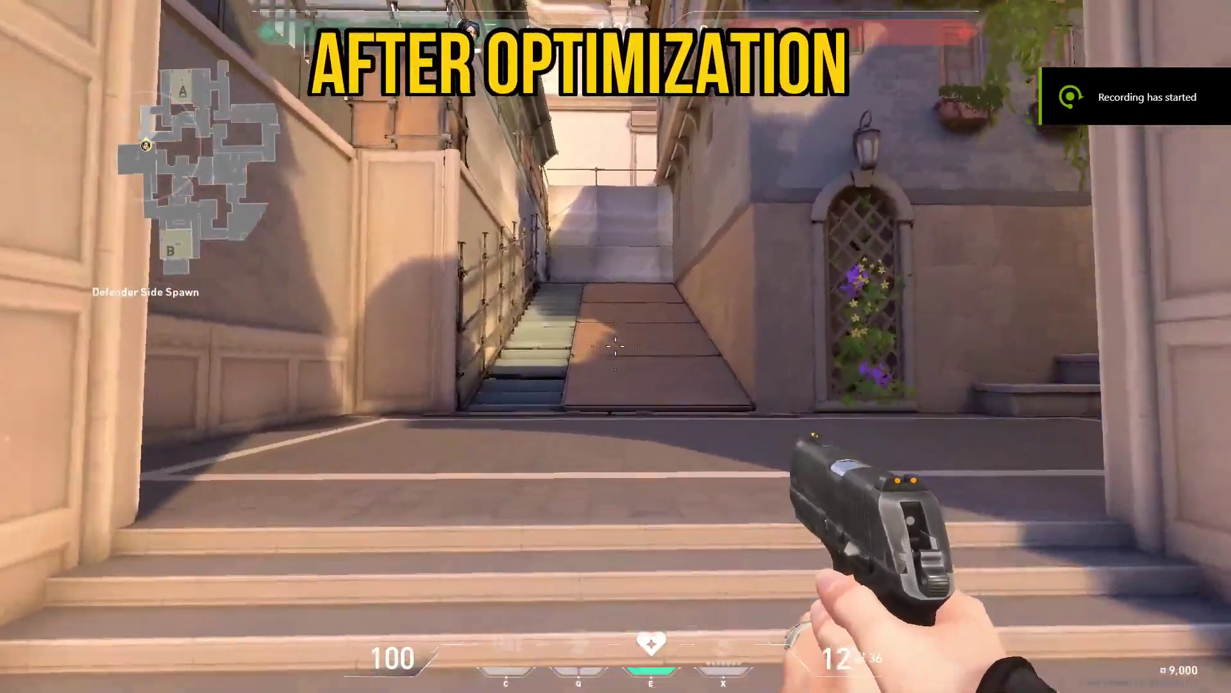
{"action": "key", "text": "w"}
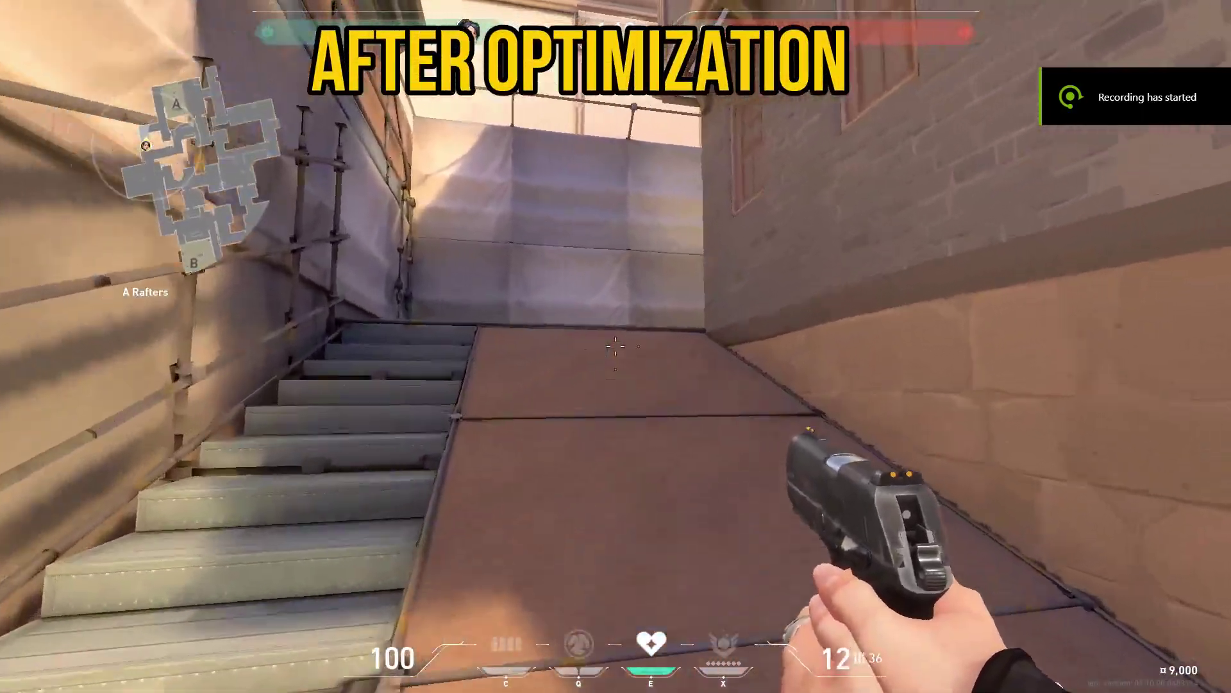
{"action": "key", "text": "w"}
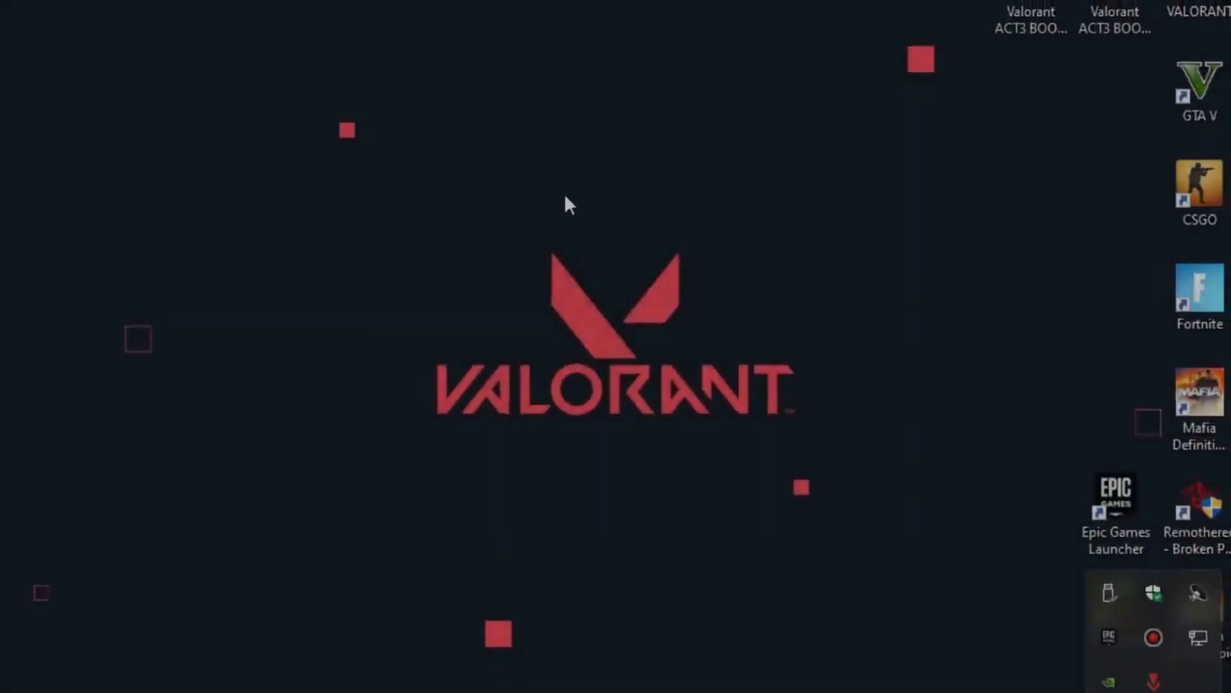
{"action": "right_click", "coordinate": [559, 207]}
{"action": "left_click", "coordinate": [621, 263]}
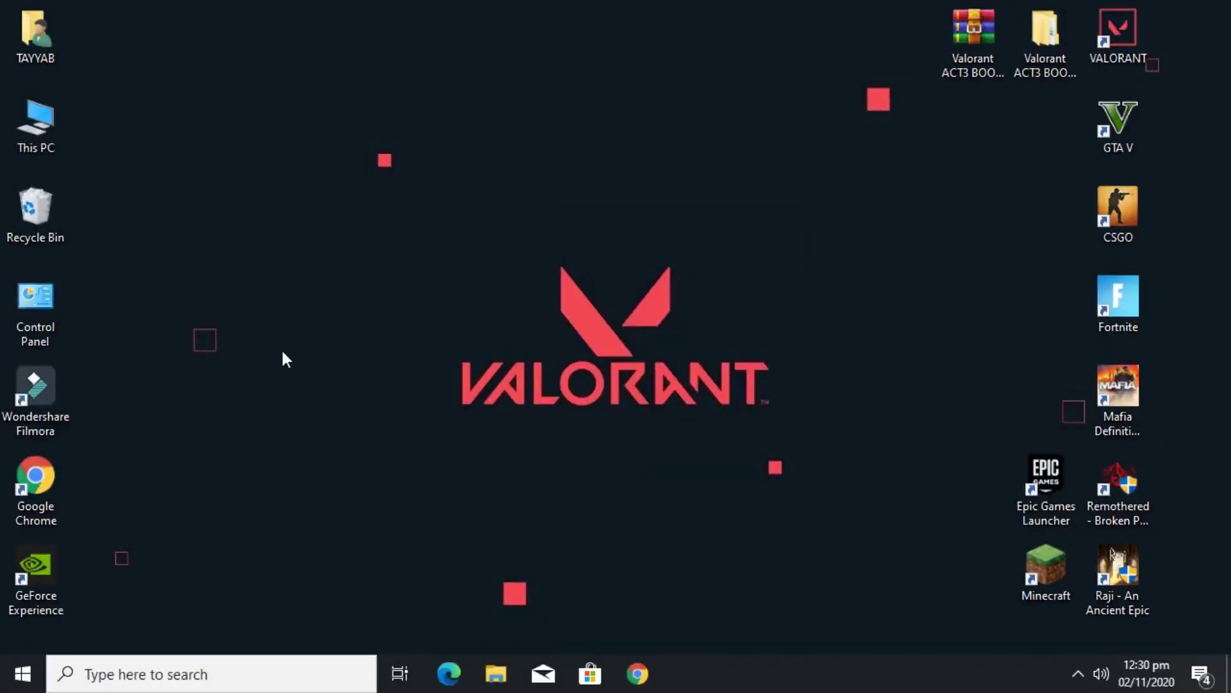
Step: Find the Game Mode settings in Windows and make sure Game Mode is turned on
{"action": "left_click", "coordinate": [146, 677]}
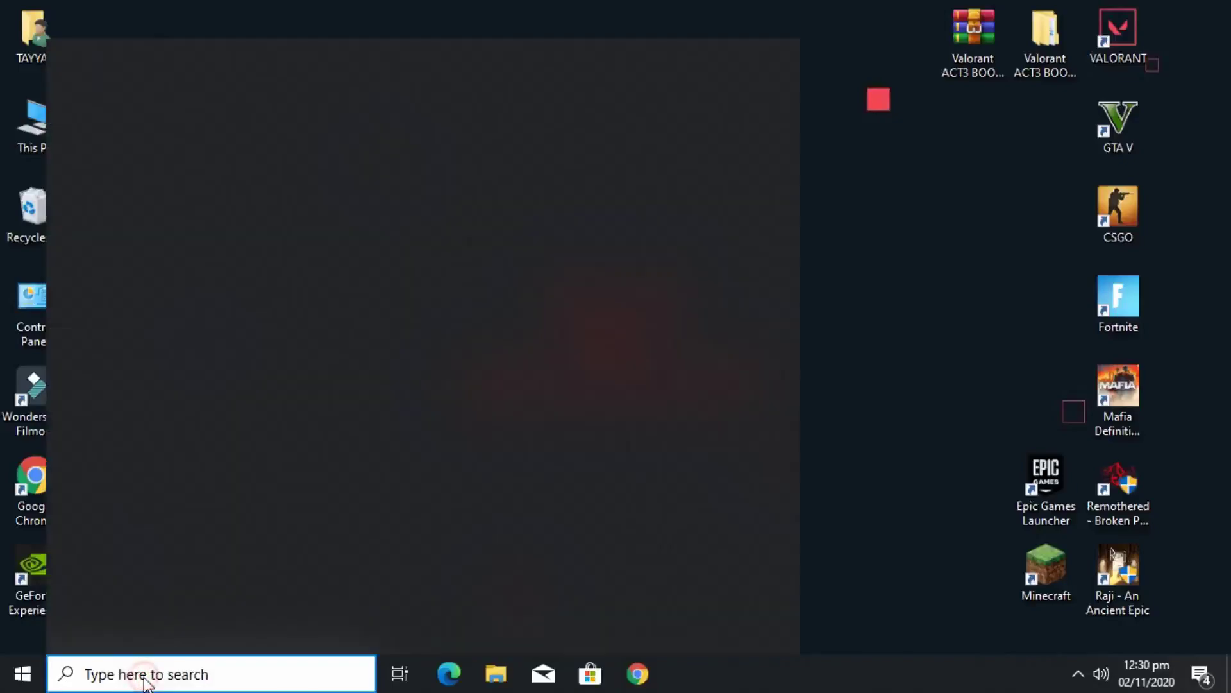
{"action": "type", "text": "Game"}
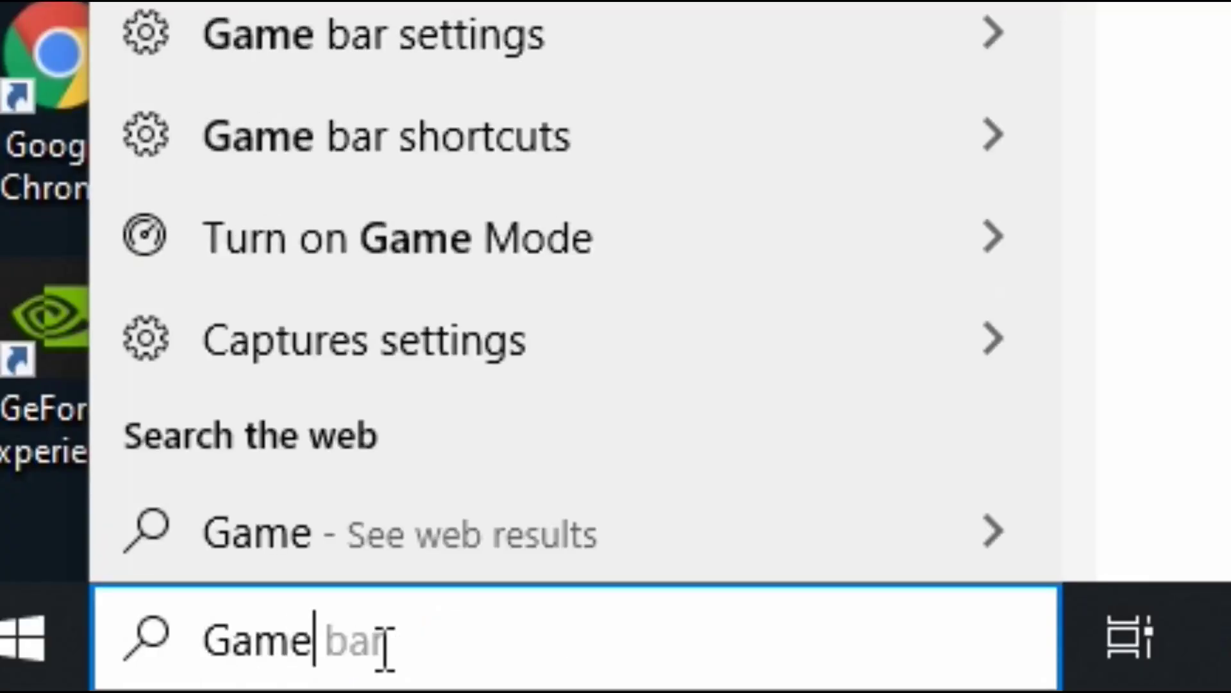
{"action": "type", "text": " mode"}
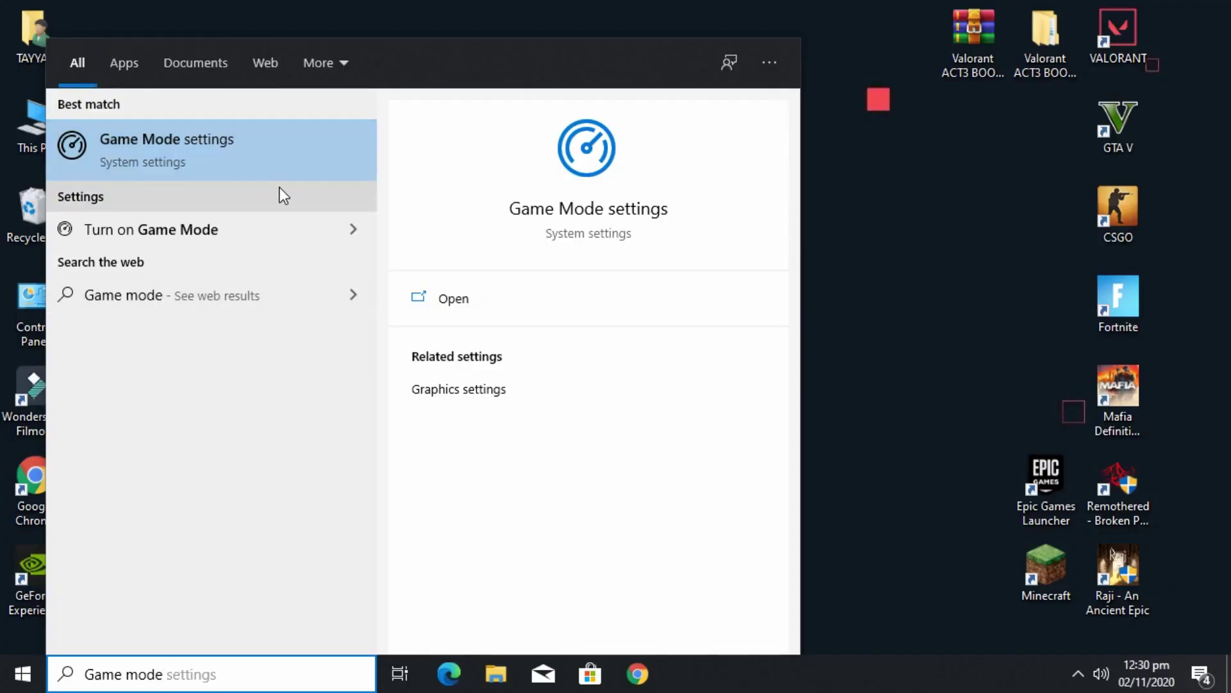
{"action": "left_click", "coordinate": [236, 141]}
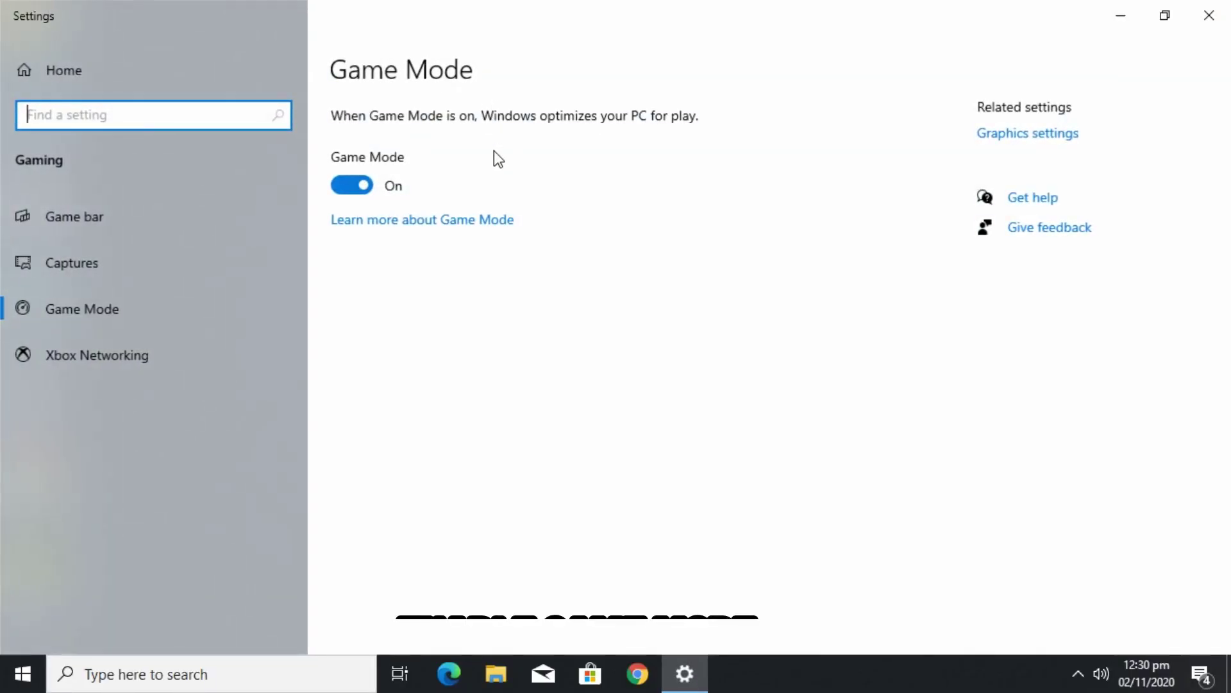
{"action": "left_click", "coordinate": [346, 186]}
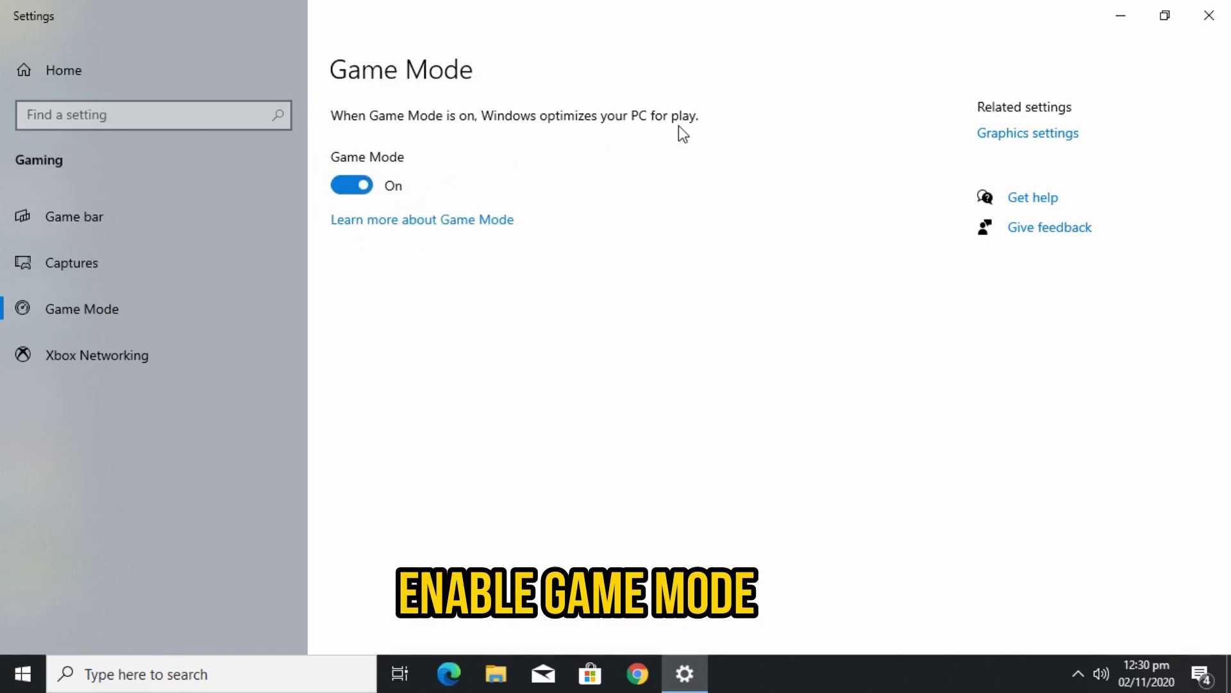
Step: In the related Graphics settings, add the VALORANT application from D:\Valorant\Riot Games\VALORANT\live as a classic app
{"action": "left_click", "coordinate": [1004, 135]}
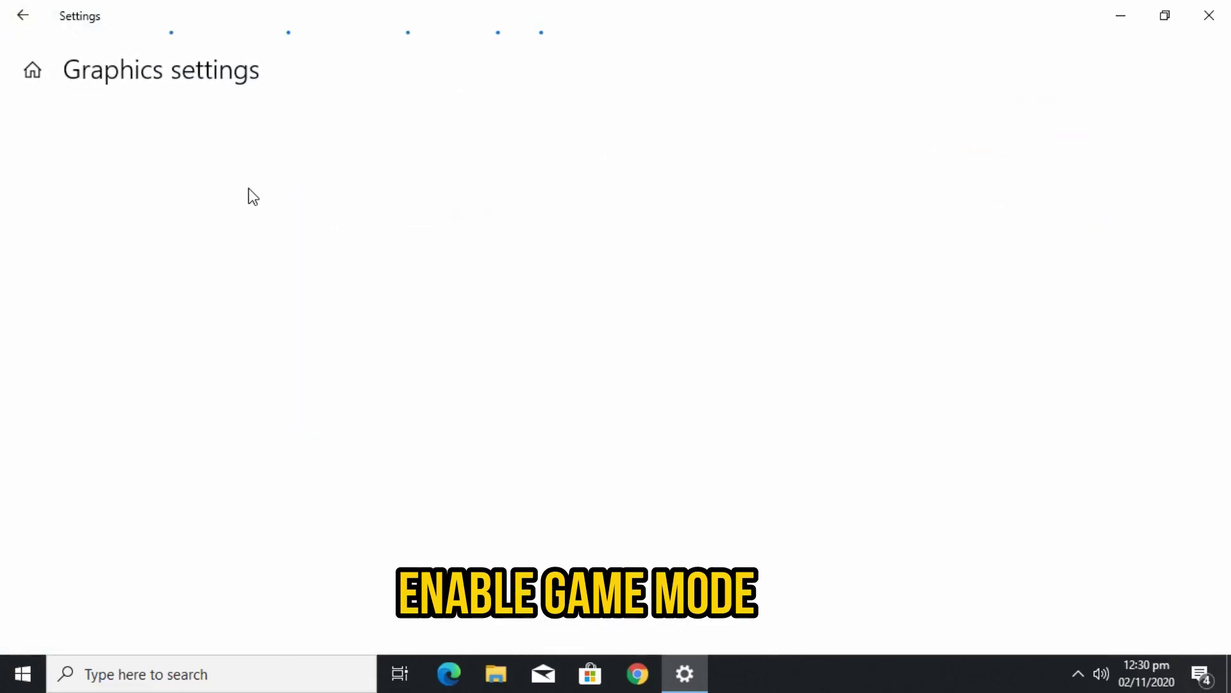
{"action": "left_click", "coordinate": [80, 326]}
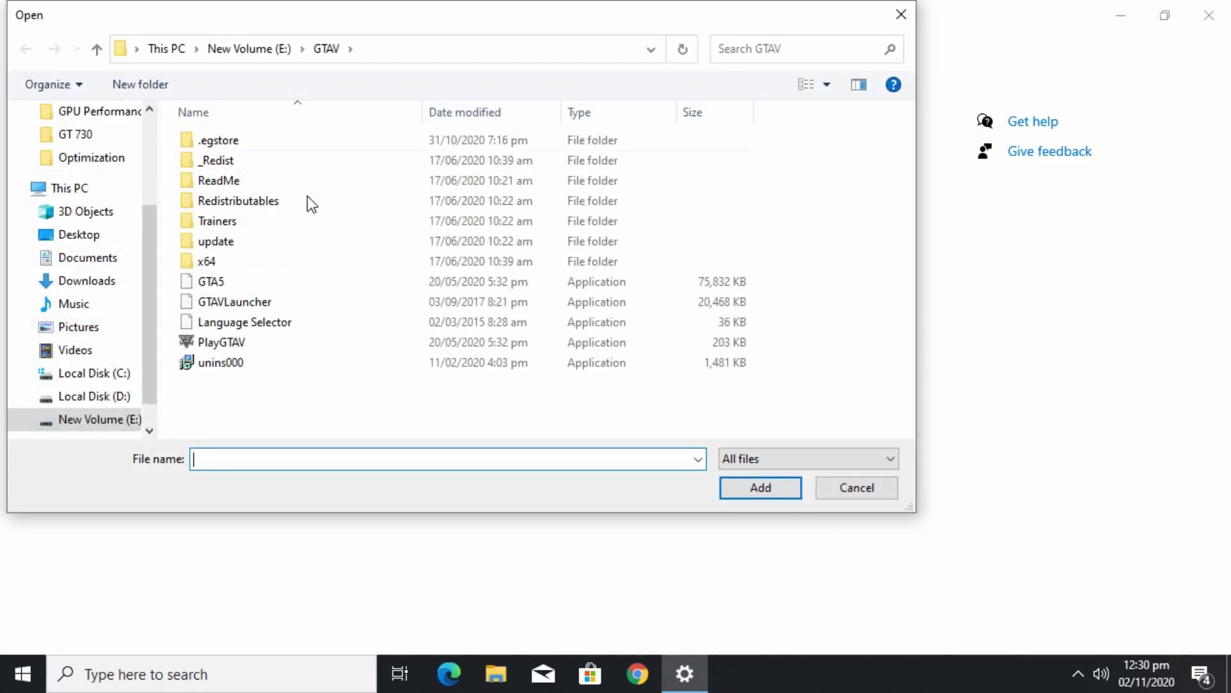
{"action": "left_click", "coordinate": [64, 377]}
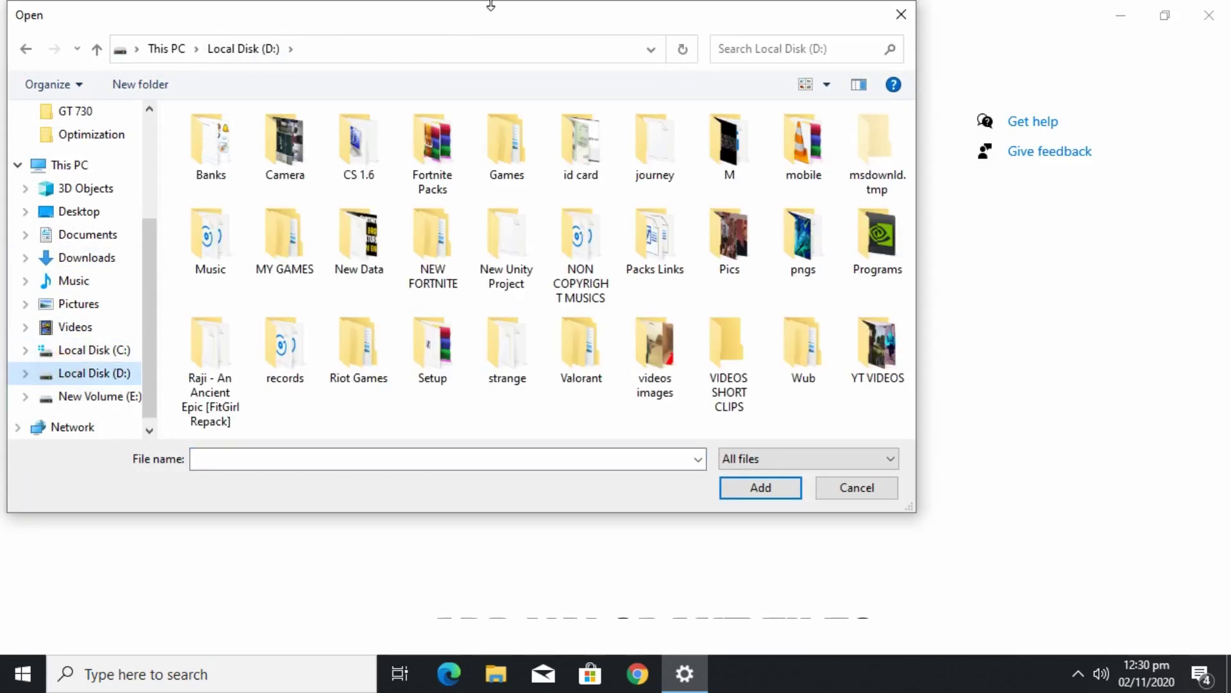
{"action": "left_click_drag", "start_coordinate": [517, 13], "coordinate": [580, 19]}
{"action": "double_click", "coordinate": [644, 368]}
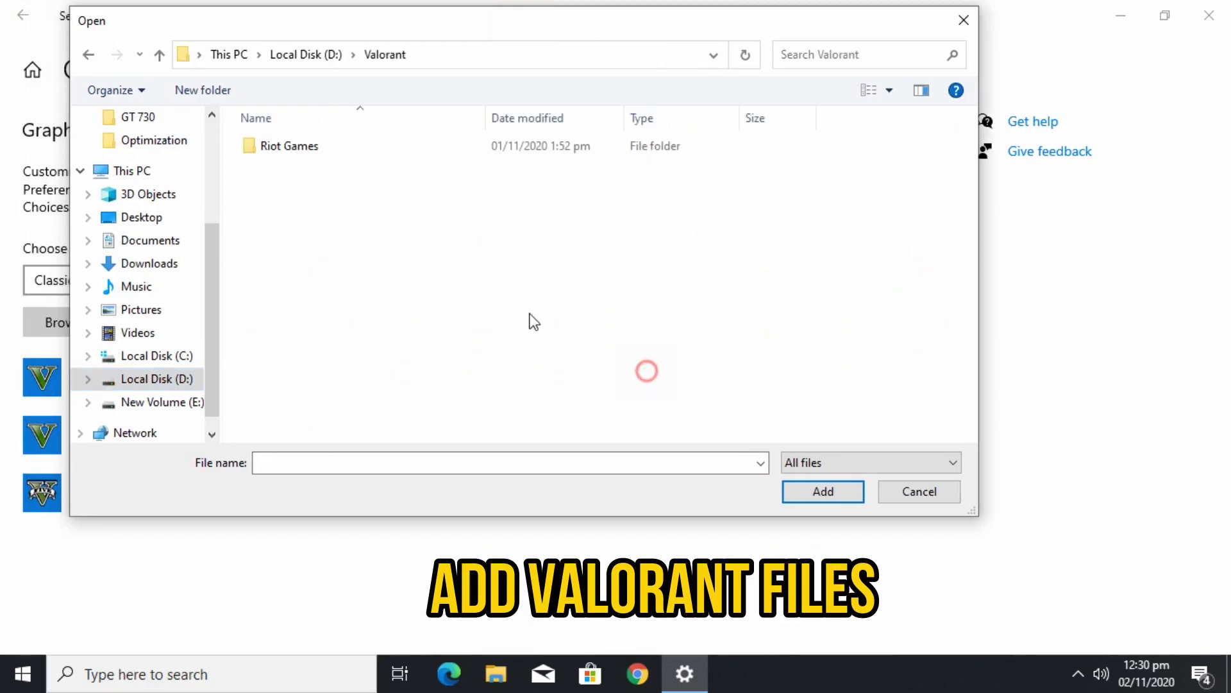
{"action": "double_click", "coordinate": [288, 167]}
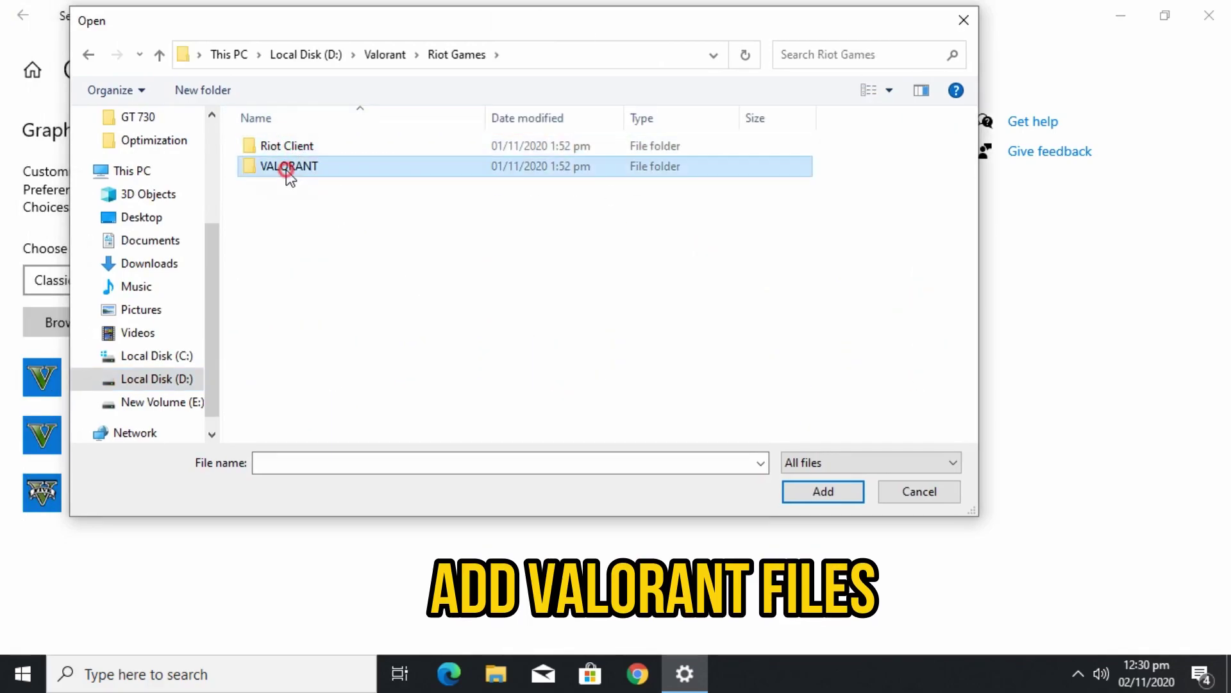
{"action": "left_click", "coordinate": [270, 149]}
{"action": "double_click", "coordinate": [271, 149]}
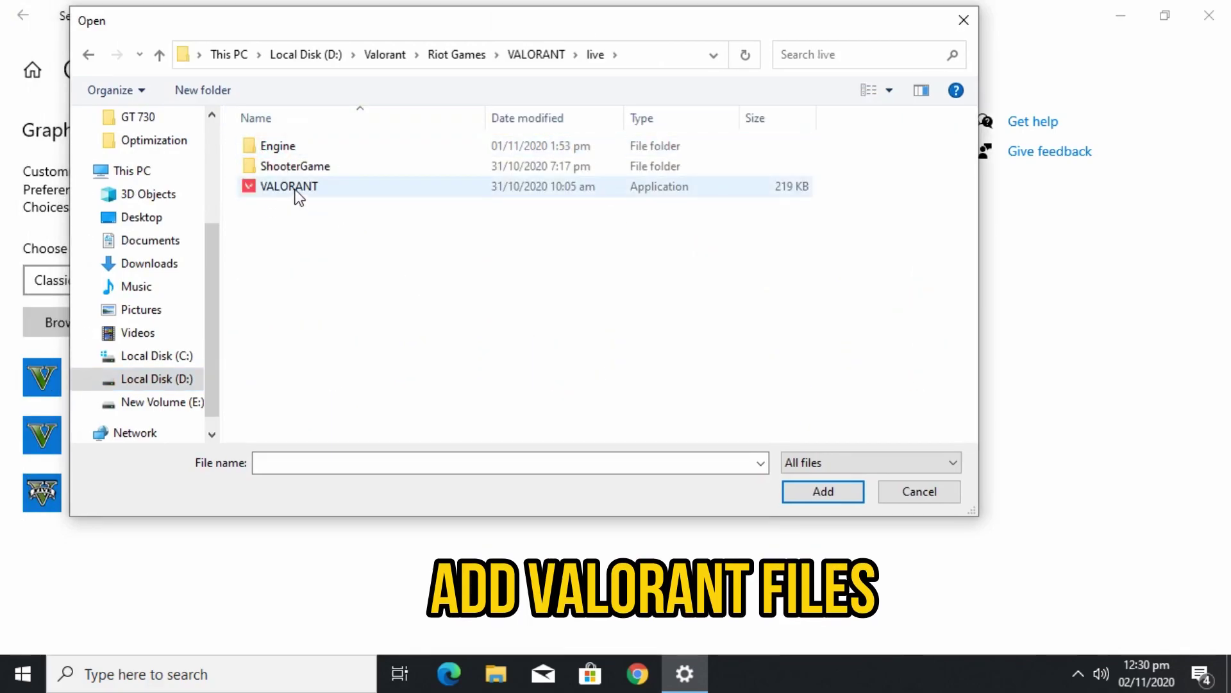
{"action": "double_click", "coordinate": [295, 191]}
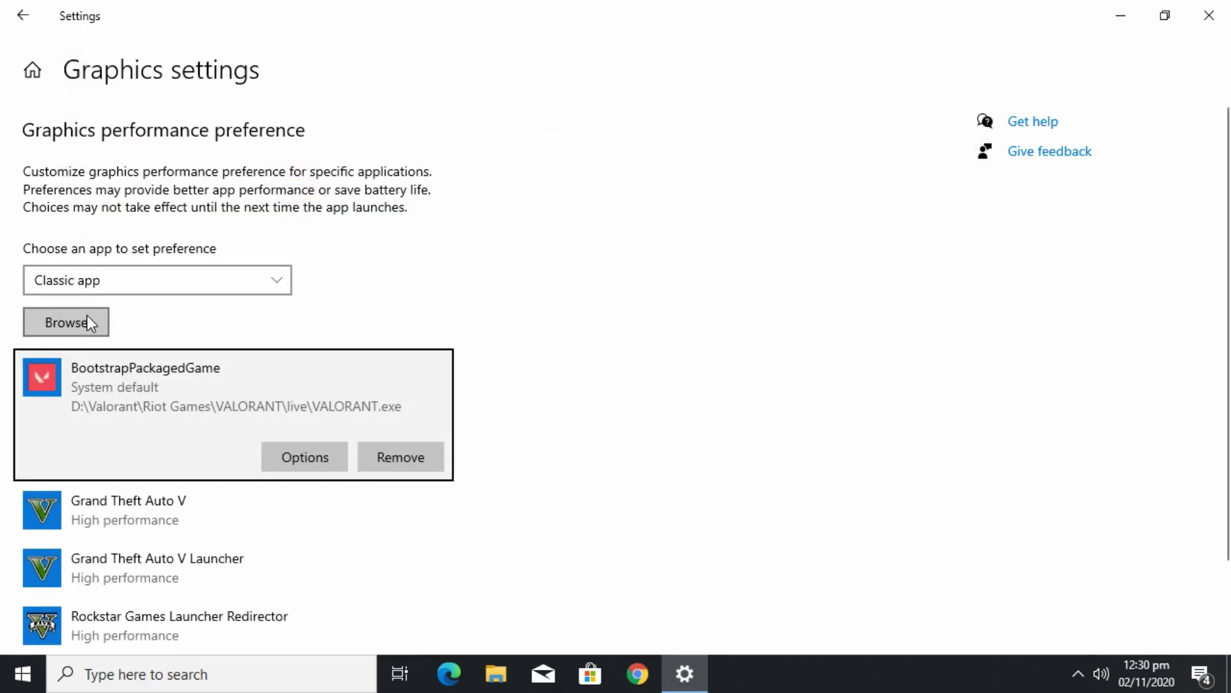
Step: Add VALORANT-Win64-Shipping from the live folder's ShooterGame\Binaries\Win64 subfolder to the graphics preference list
{"action": "left_click", "coordinate": [87, 321]}
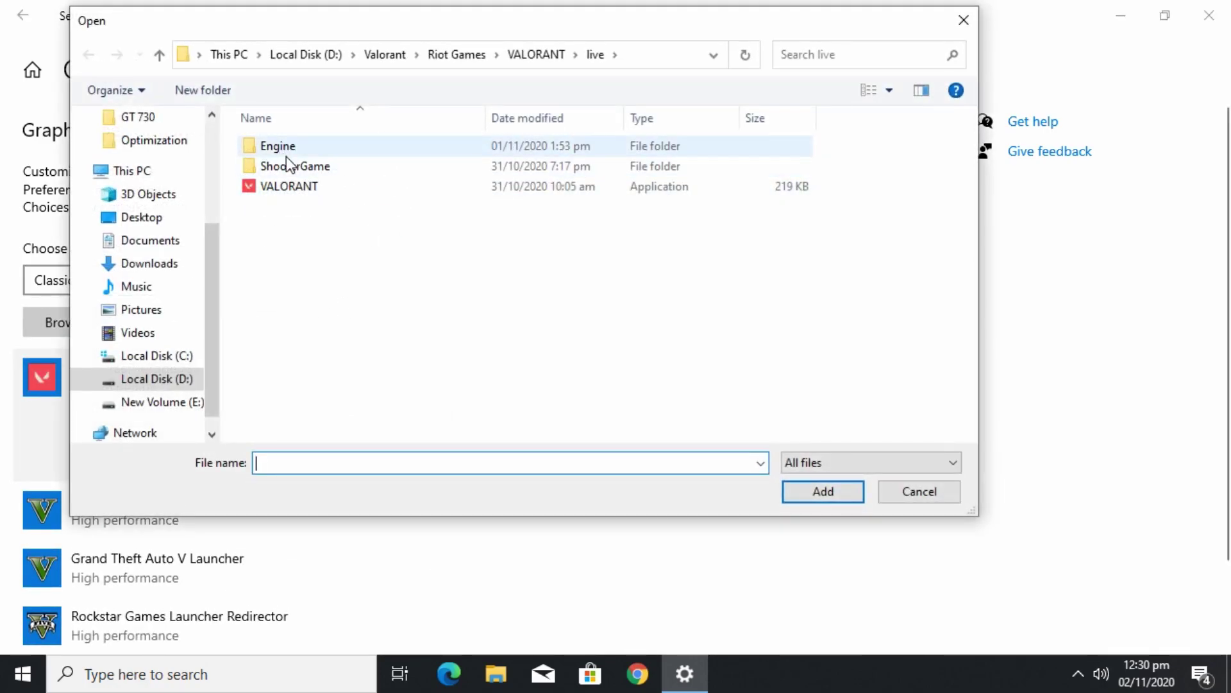
{"action": "double_click", "coordinate": [299, 166]}
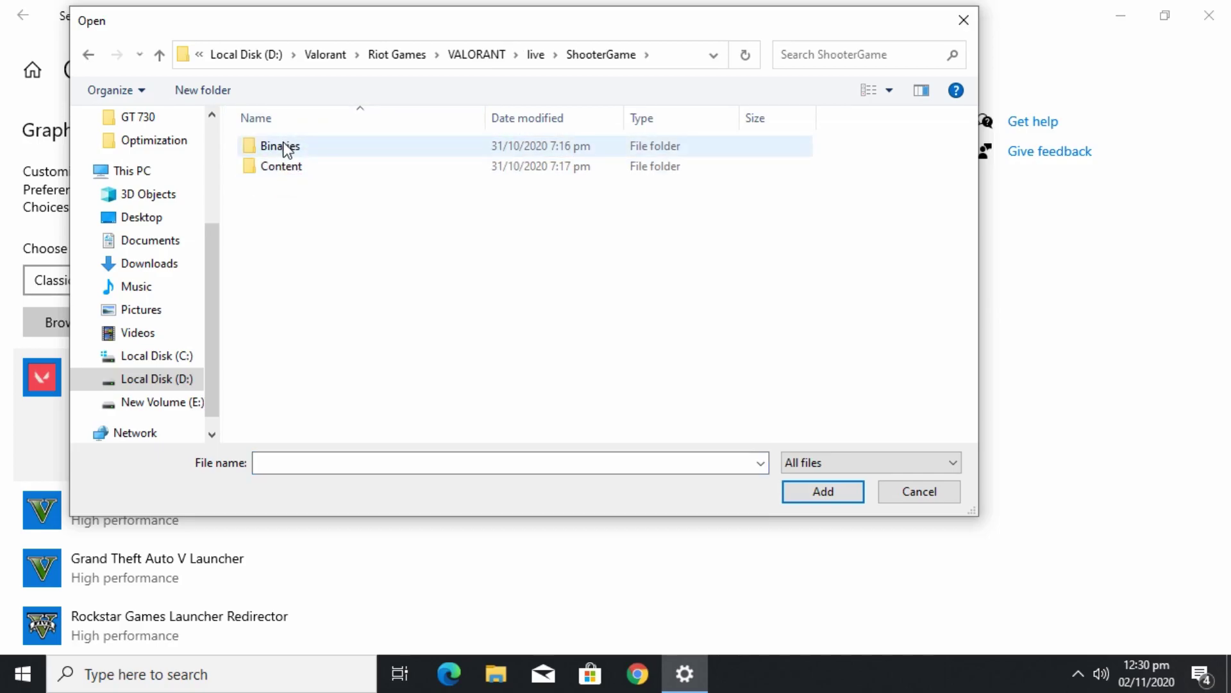
{"action": "double_click", "coordinate": [285, 148]}
{"action": "double_click", "coordinate": [296, 150]}
{"action": "left_click", "coordinate": [361, 168]}
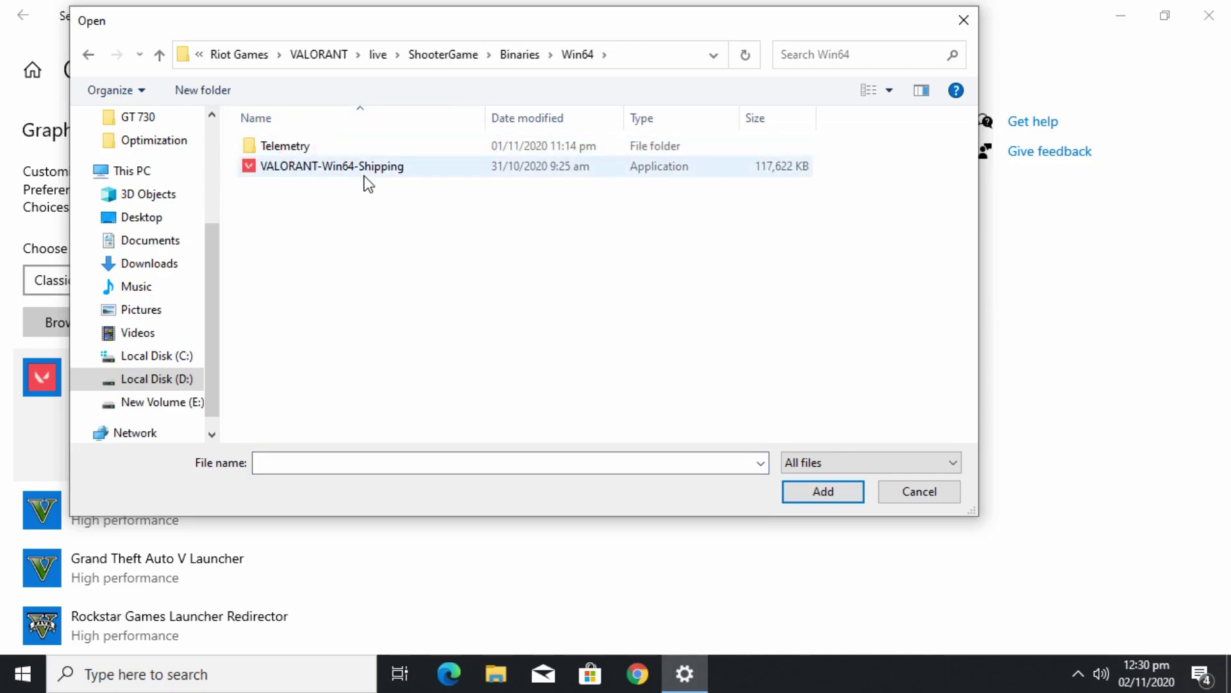
{"action": "double_click", "coordinate": [342, 168]}
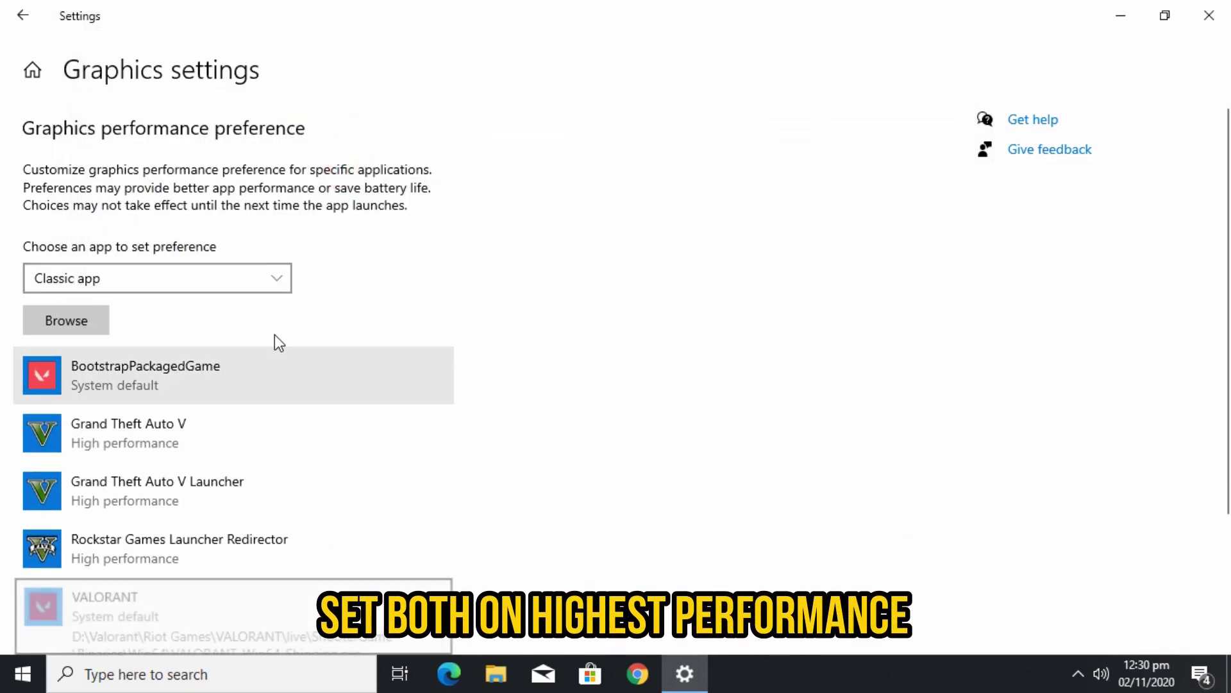
Step: Set the graphics preference of BootstrapPackagedGame to High performance and save it
{"action": "left_click", "coordinate": [186, 213]}
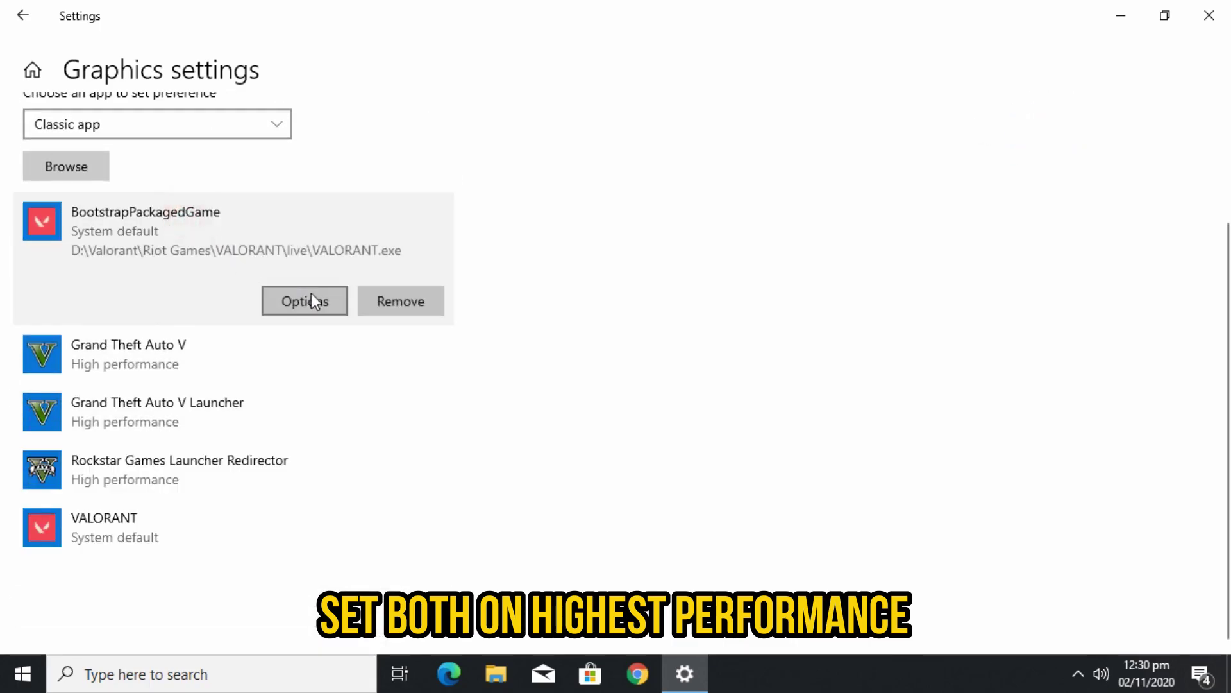
{"action": "left_click", "coordinate": [307, 301]}
{"action": "left_click", "coordinate": [499, 425]}
Step: Set the graphics preference of the VALORANT entry to High performance, save it and close Settings
{"action": "left_click", "coordinate": [164, 522]}
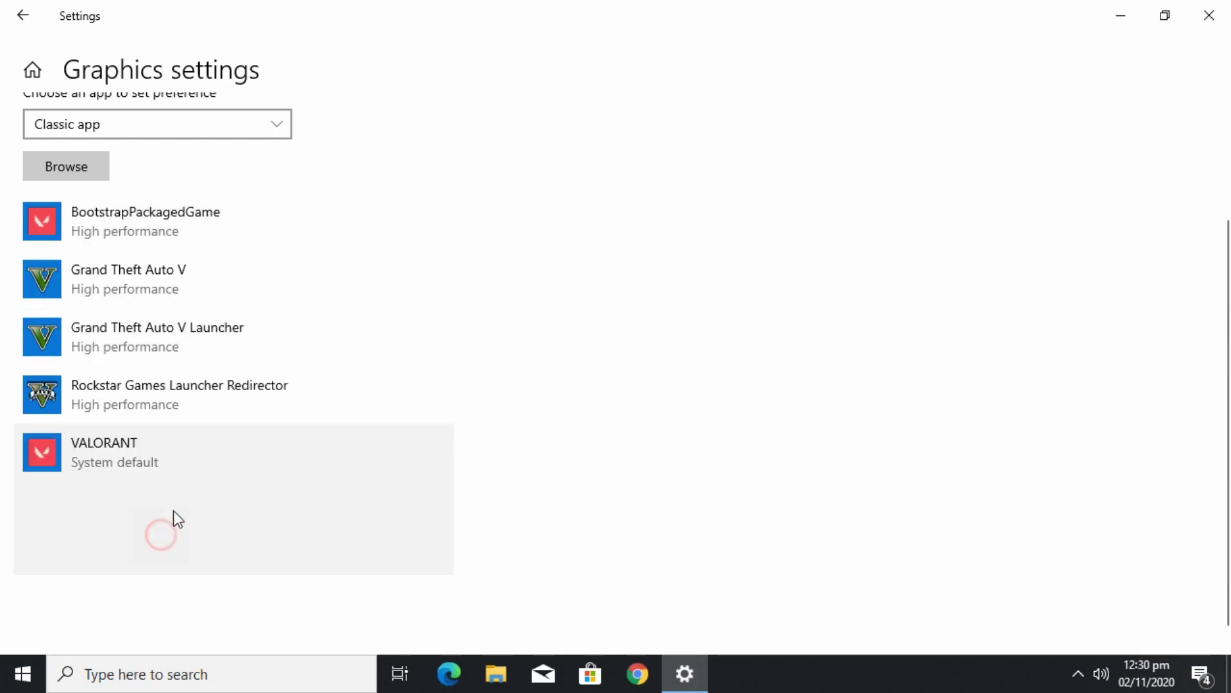
{"action": "left_click", "coordinate": [303, 549]}
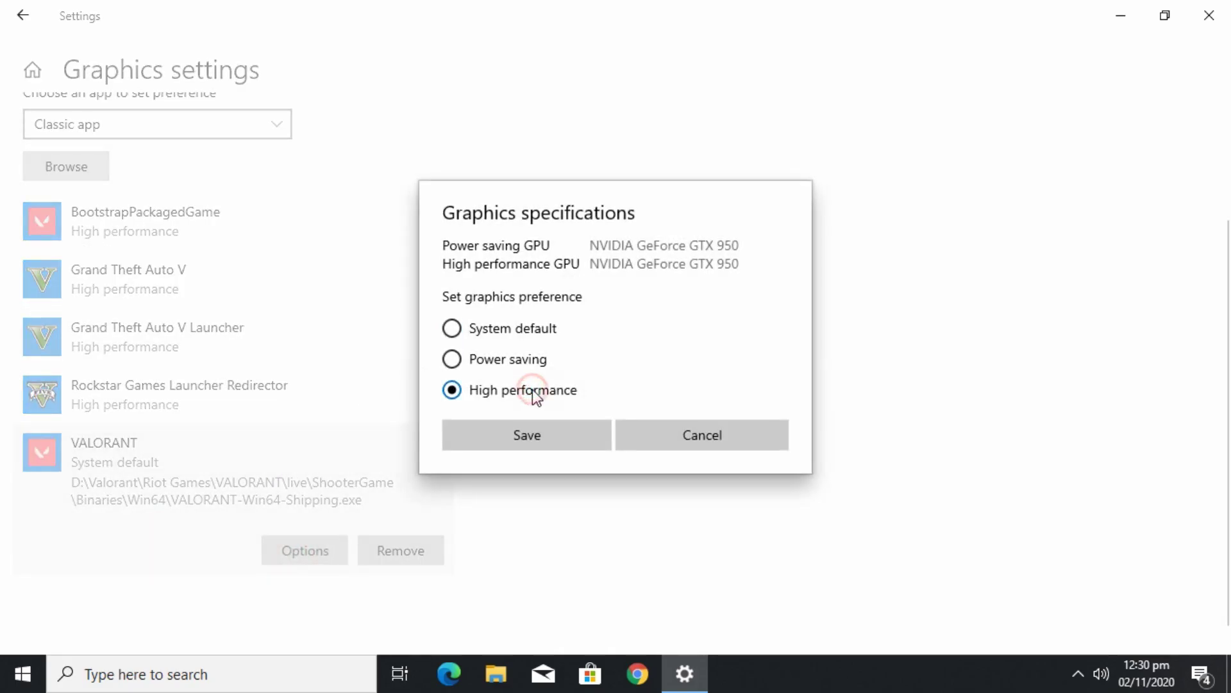
{"action": "left_click", "coordinate": [532, 440]}
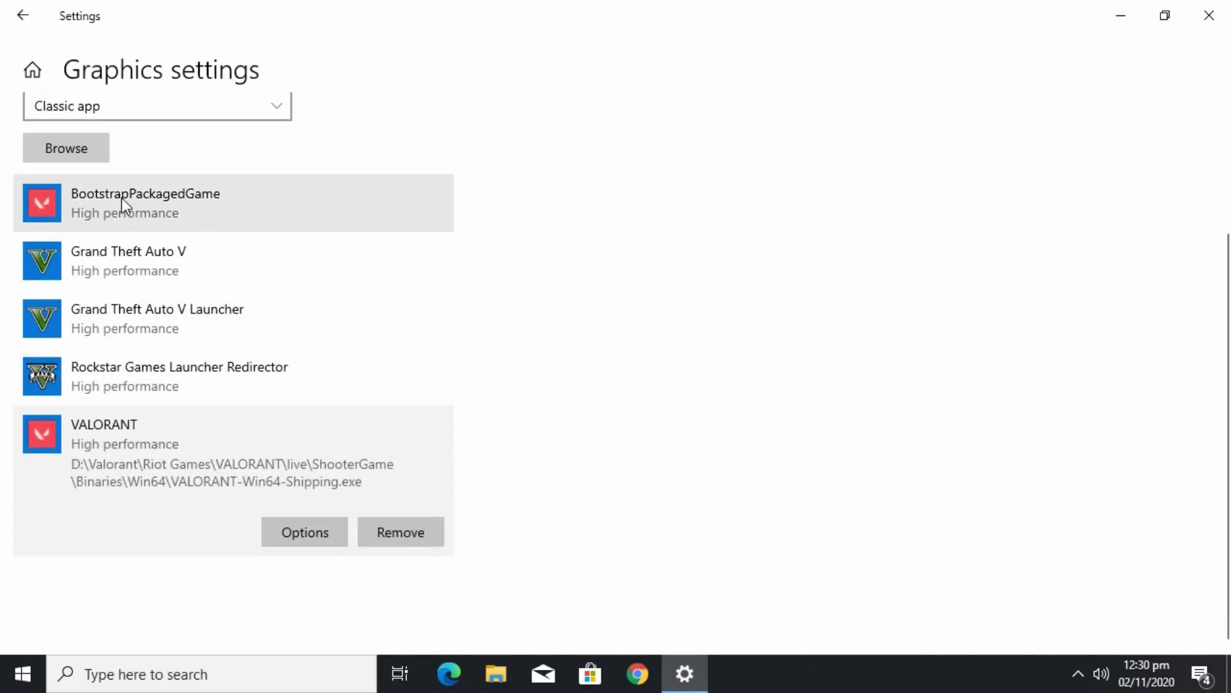
{"action": "scroll", "coordinate": [161, 384], "scroll_direction": "up", "scroll_amount": 3}
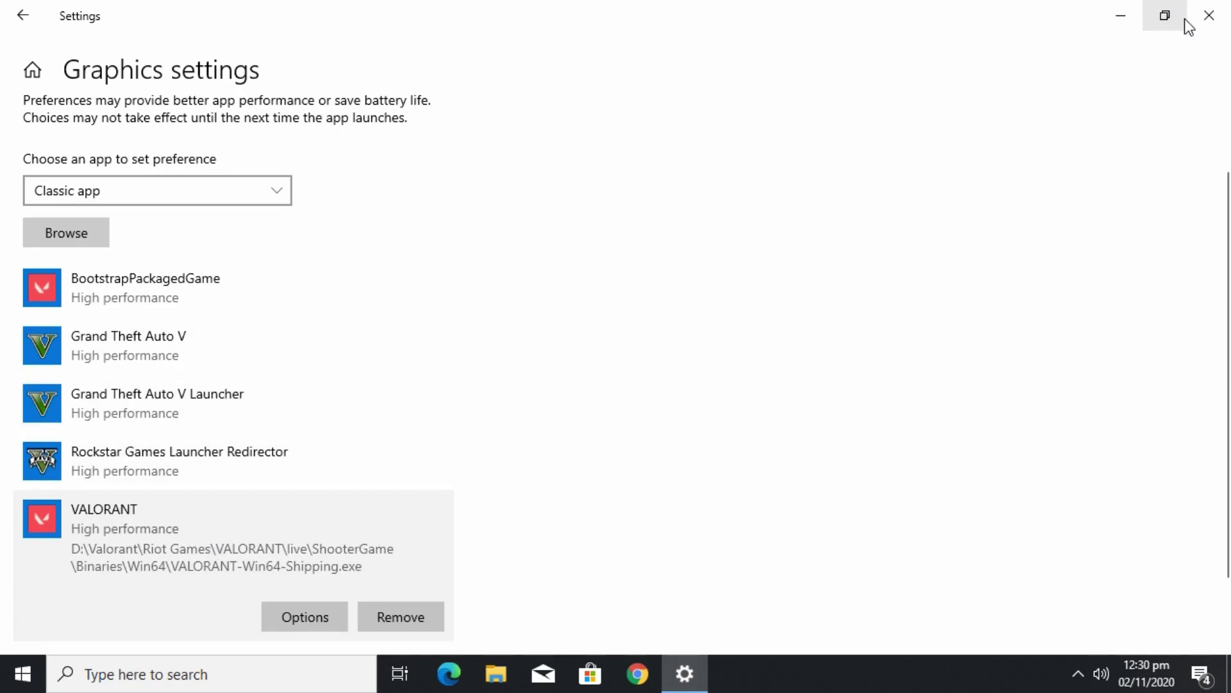
{"action": "left_click", "coordinate": [1209, 15]}
{"action": "right_click", "coordinate": [602, 190]}
{"action": "left_click", "coordinate": [660, 244]}
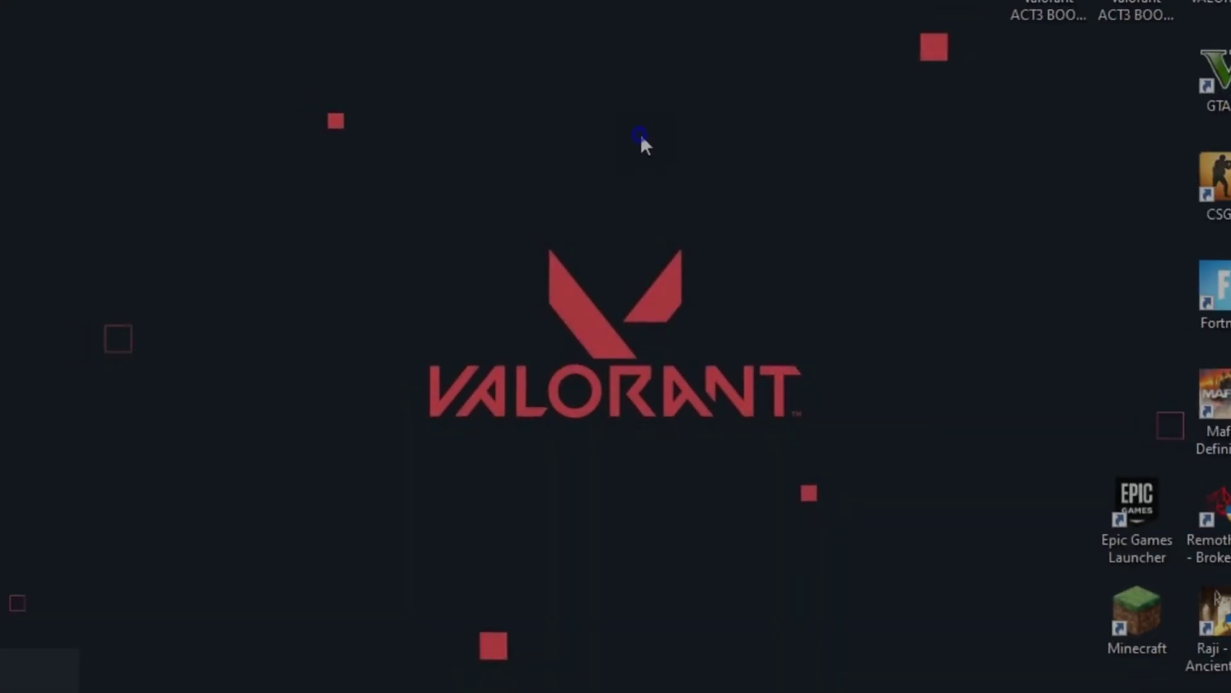
{"action": "right_click", "coordinate": [640, 133]}
{"action": "left_click", "coordinate": [704, 227]}
Step: Move the Valorant ACT3 BOOST FPS PACK archive and its matching folder side by side toward the middle of the desktop
{"action": "left_click_drag", "start_coordinate": [968, 42], "coordinate": [679, 130]}
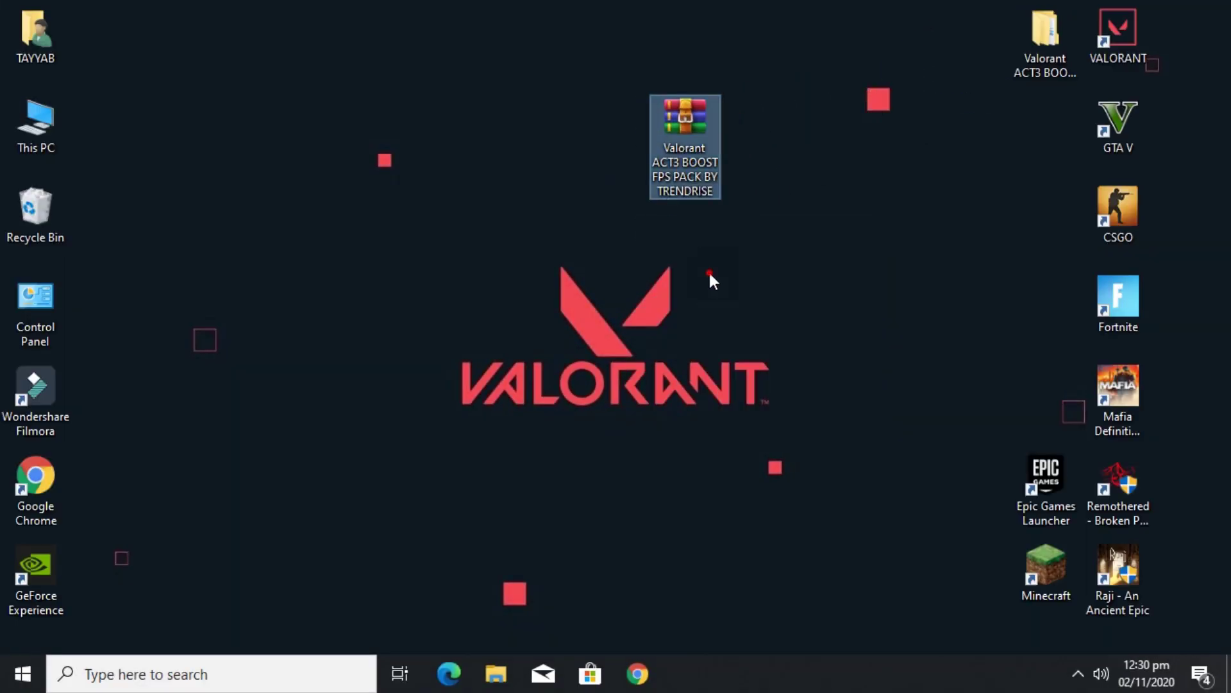
{"action": "left_click", "coordinate": [771, 216]}
{"action": "left_click_drag", "start_coordinate": [1078, 40], "coordinate": [789, 126]}
Step: Try to extract the Valorant ACT3 BOOST FPS PACK archive directly onto the desktop with WinRAR
{"action": "left_click", "coordinate": [680, 105]}
{"action": "right_click", "coordinate": [680, 105]}
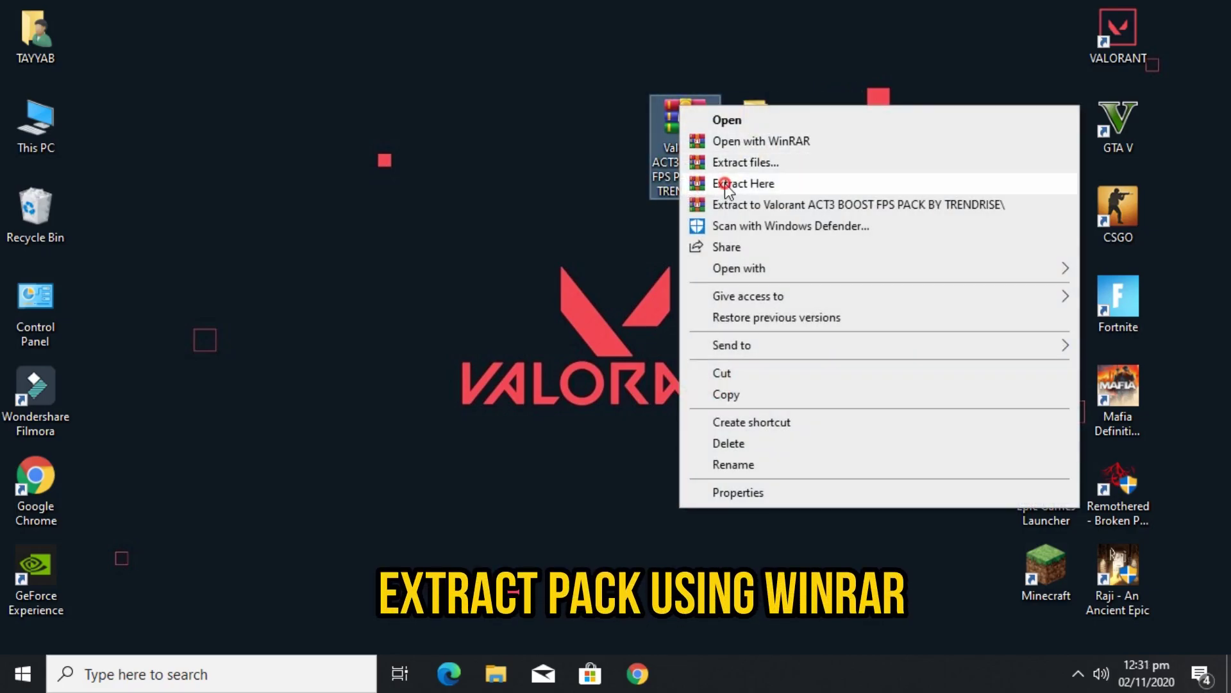
{"action": "left_click", "coordinate": [724, 183]}
{"action": "left_click", "coordinate": [562, 432]}
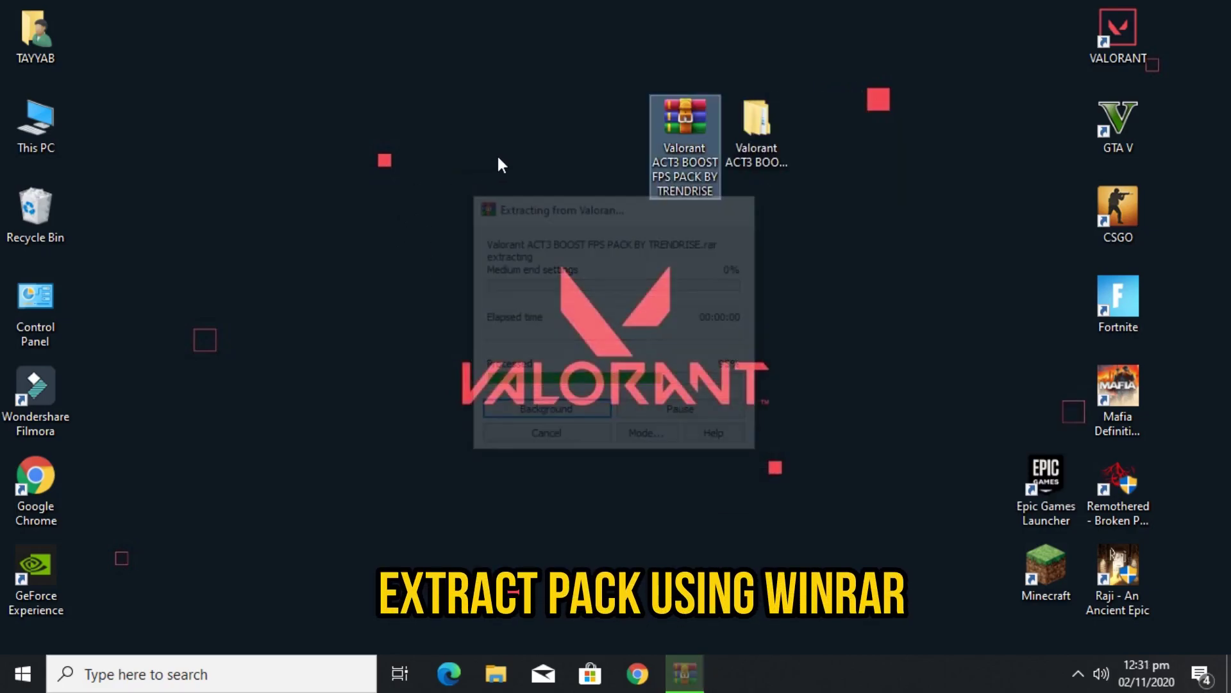
Step: Open the boost pack's Valorant AMD,INTEL,NVIDIA Settings folder and look through the graphics card configs for AMD users
{"action": "double_click", "coordinate": [768, 133]}
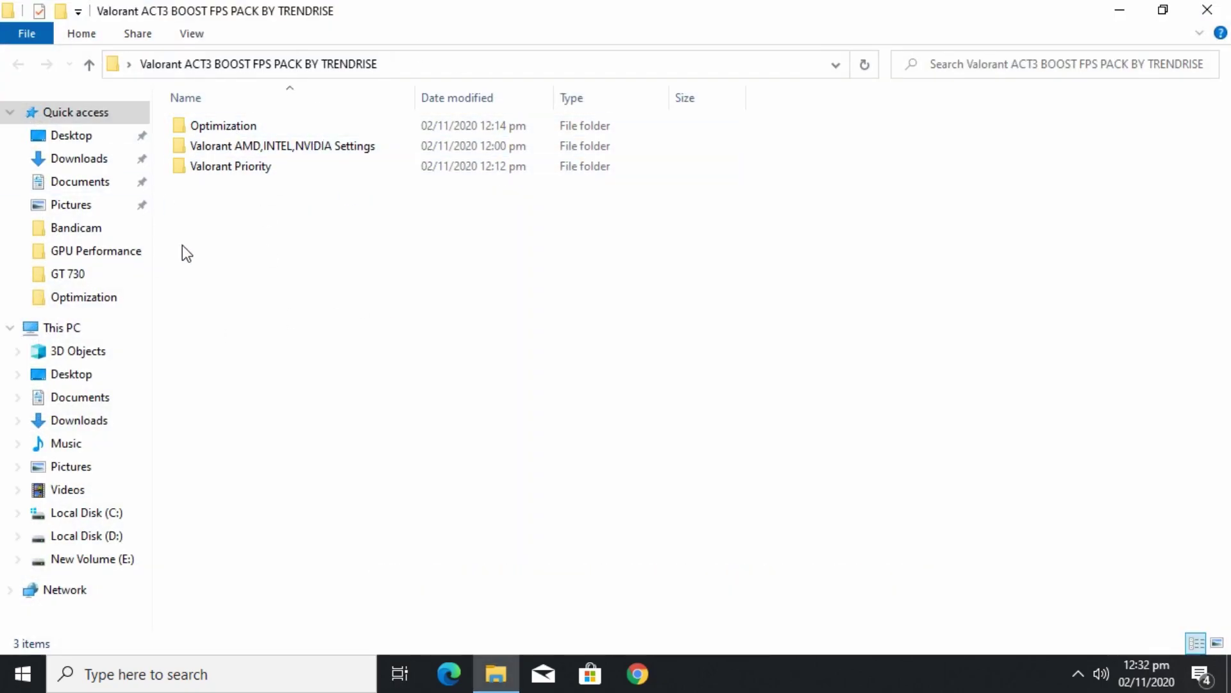
{"action": "double_click", "coordinate": [249, 145]}
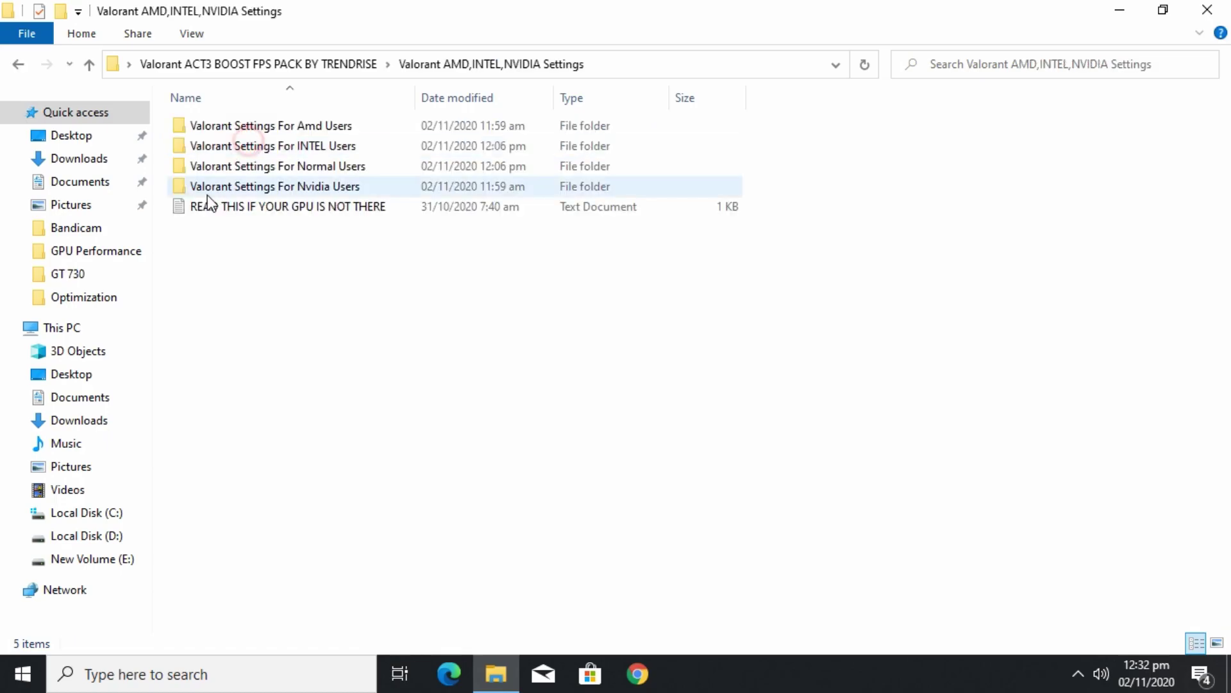
{"action": "left_click", "coordinate": [310, 124]}
{"action": "double_click", "coordinate": [309, 125]}
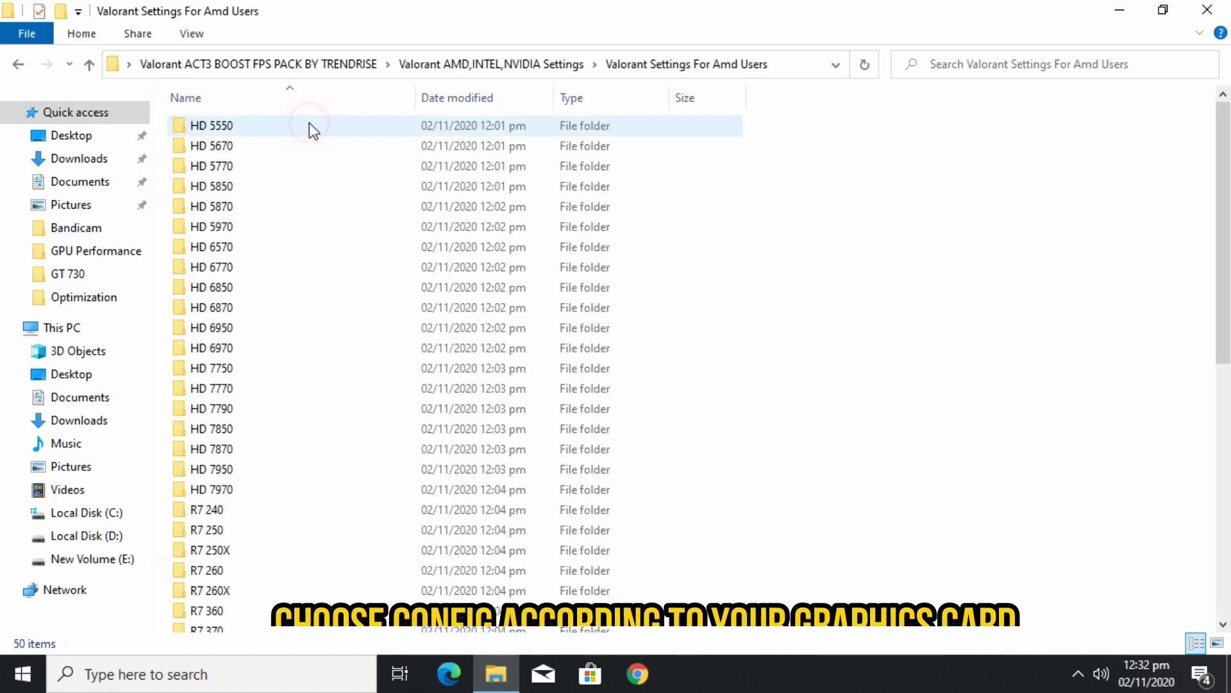
{"action": "left_click_drag", "start_coordinate": [880, 130], "coordinate": [1024, 385]}
{"action": "key", "text": "alt+Left"}
Step: Look through the graphics card config folders for INTEL users and for Nvidia users
{"action": "left_click", "coordinate": [299, 145]}
{"action": "double_click", "coordinate": [299, 146]}
{"action": "left_click_drag", "start_coordinate": [880, 126], "coordinate": [561, 245]}
{"action": "left_click", "coordinate": [408, 295]}
{"action": "key", "text": "alt+Left"}
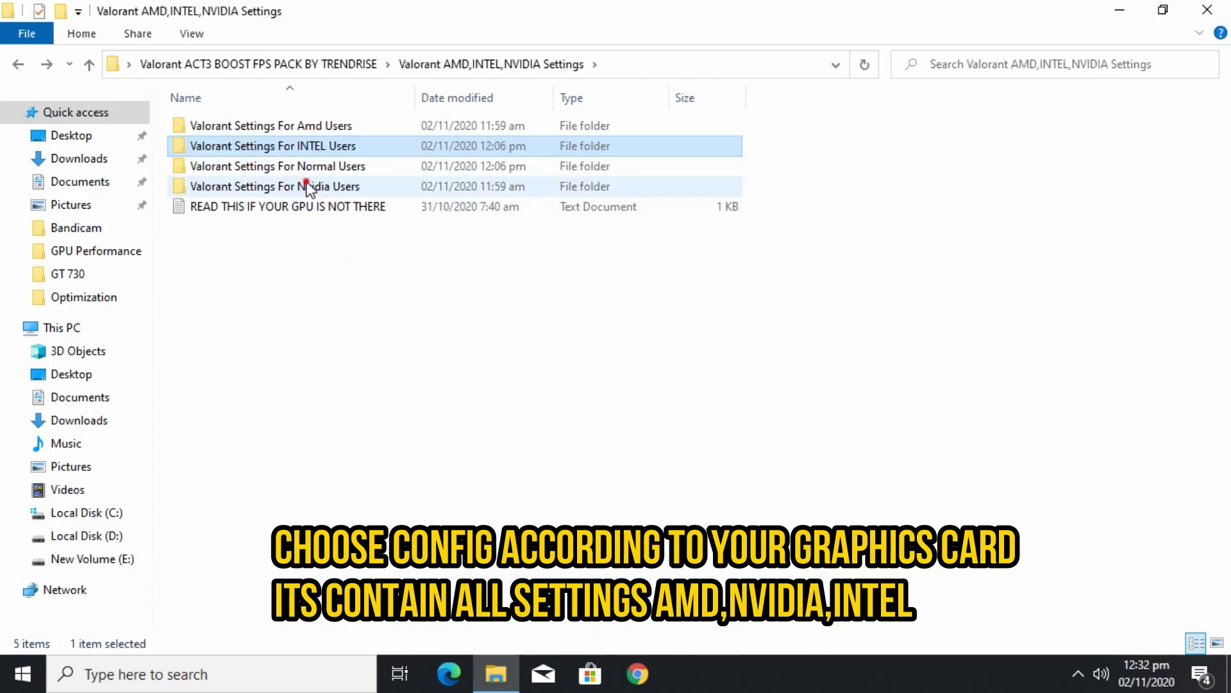
{"action": "double_click", "coordinate": [302, 186]}
{"action": "left_click_drag", "start_coordinate": [880, 117], "coordinate": [898, 351]}
{"action": "key", "text": "alt+Left"}
Step: Read the text note READ THIS IF YOUR GPU IS NOT THERE and close it
{"action": "double_click", "coordinate": [335, 208]}
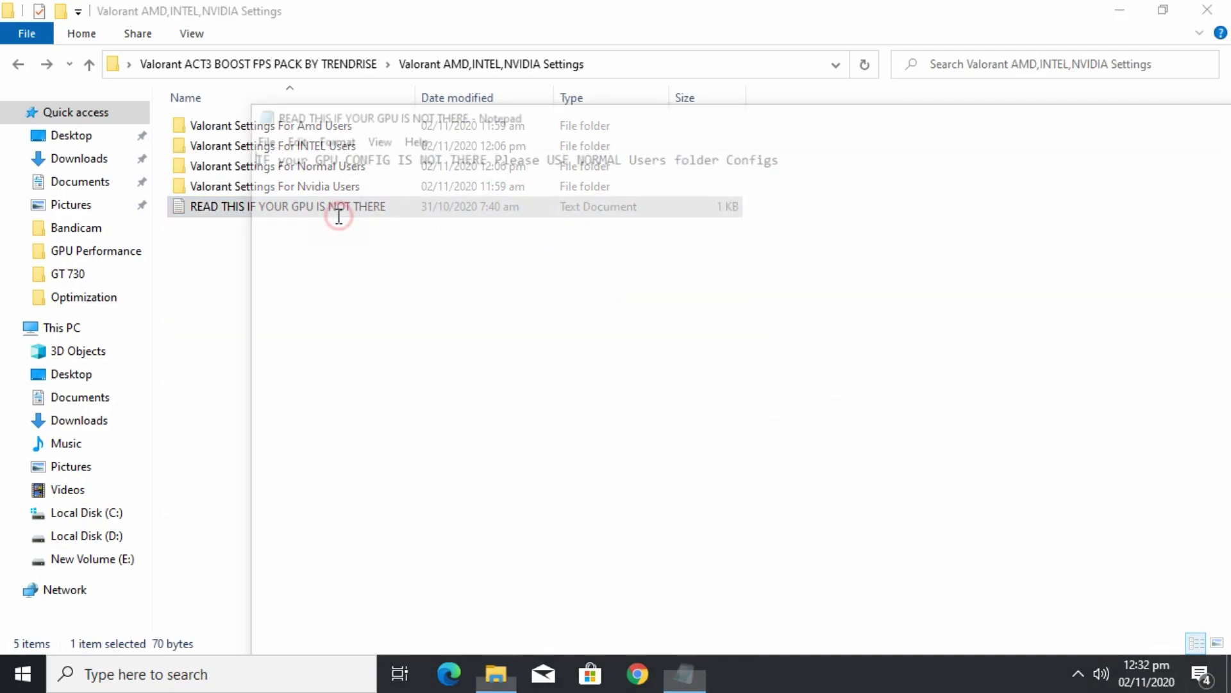
{"action": "left_click_drag", "start_coordinate": [794, 144], "coordinate": [458, 152]}
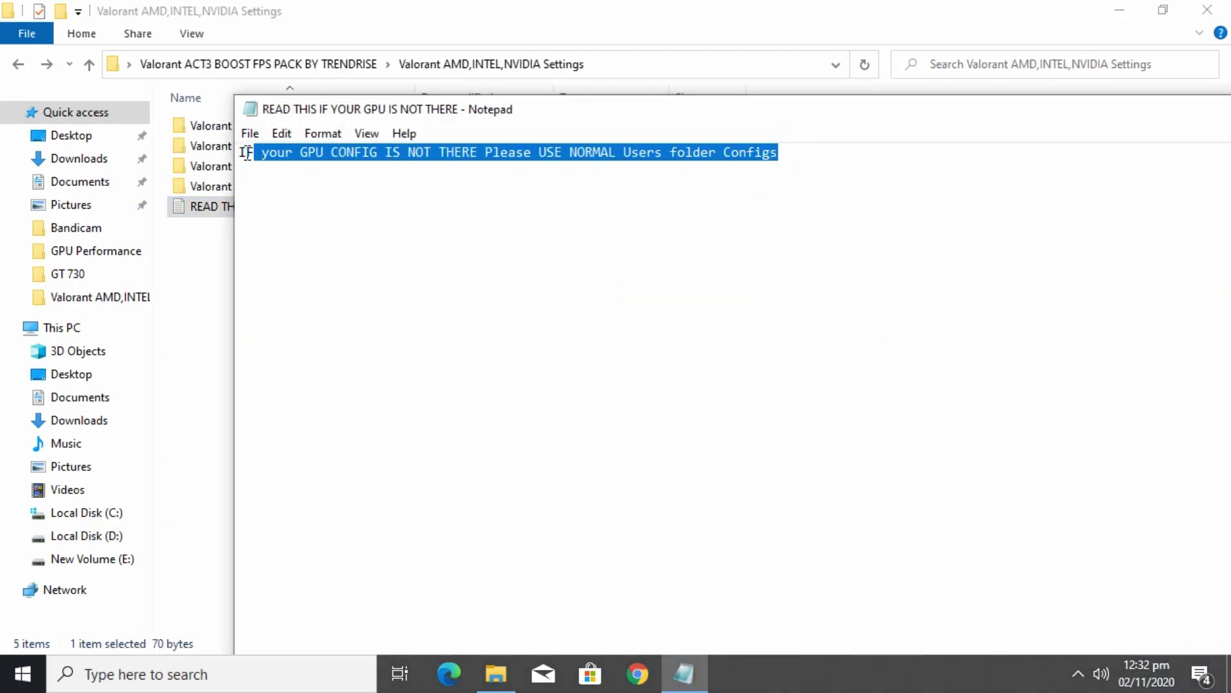
{"action": "double_click", "coordinate": [427, 107]}
{"action": "key", "text": "alt+F4"}
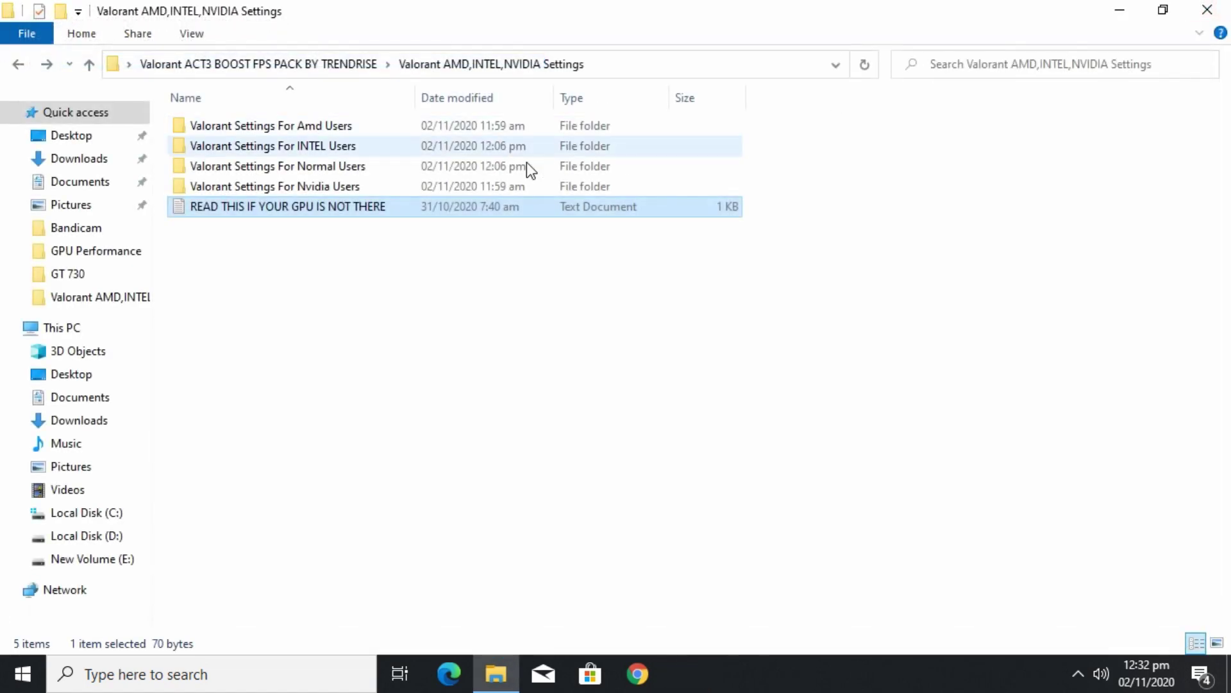
Step: Open the GTX 950 folder under Valorant Settings For Nvidia Users and look over its high, low, medium and ultra low end presets
{"action": "double_click", "coordinate": [294, 186]}
{"action": "scroll", "coordinate": [230, 195], "scroll_direction": "down", "scroll_amount": 4}
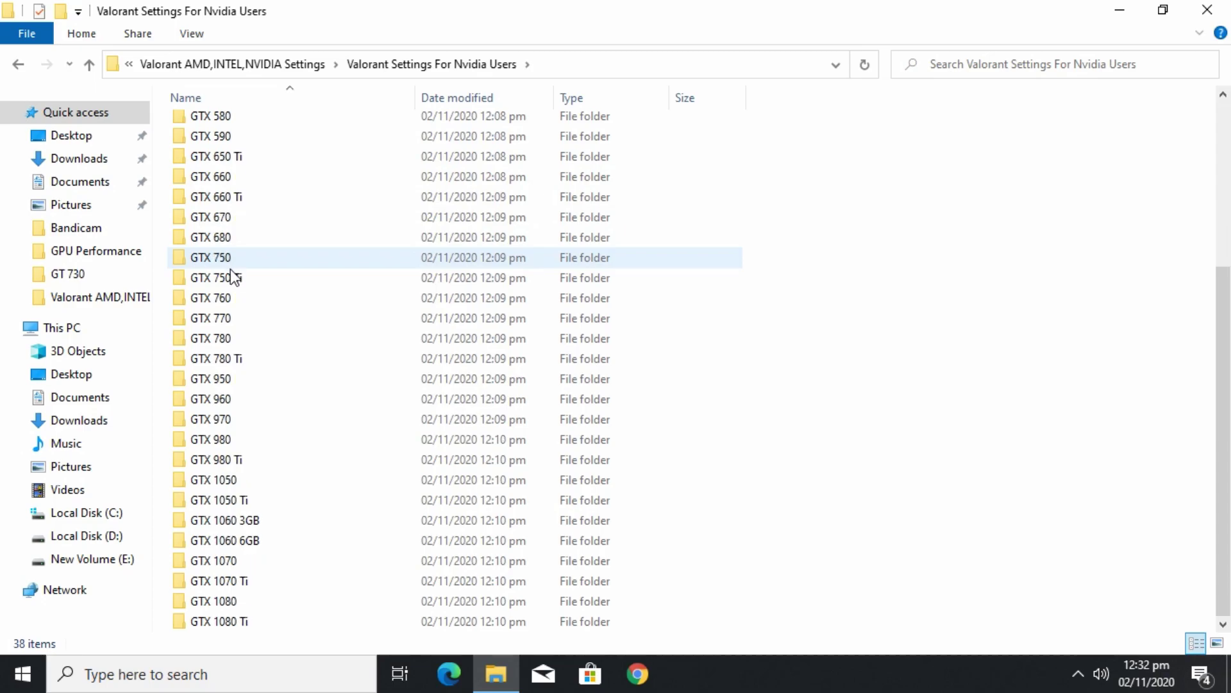
{"action": "double_click", "coordinate": [225, 381]}
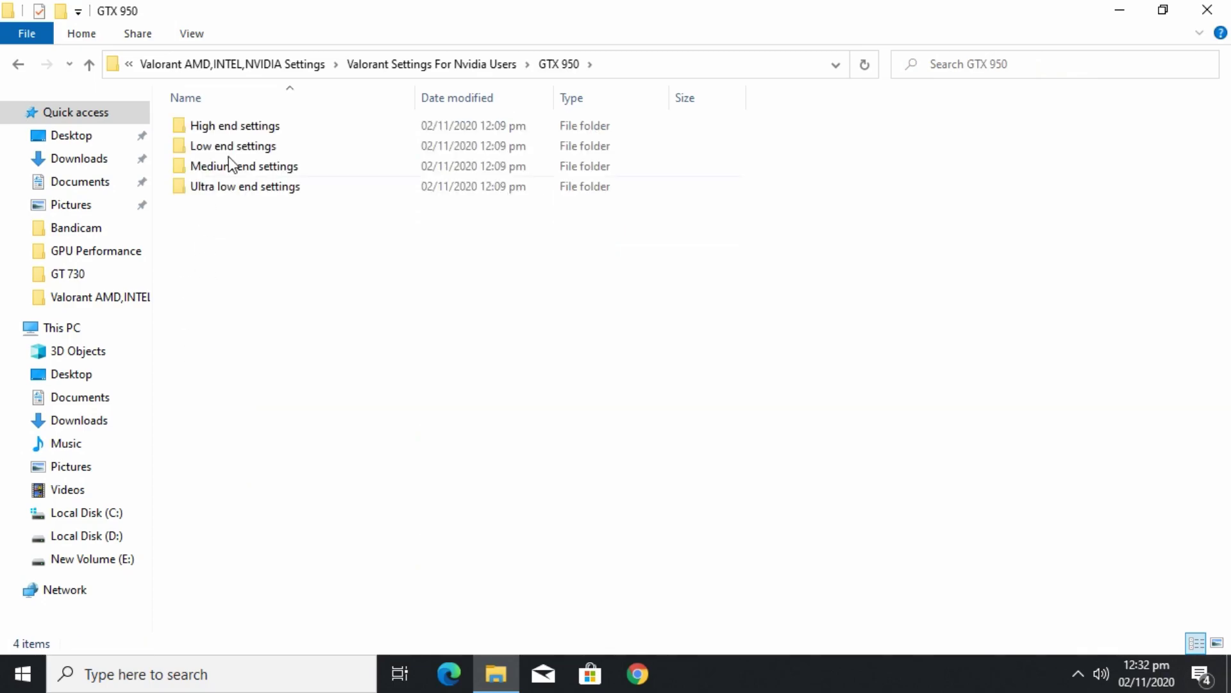
{"action": "left_click", "coordinate": [252, 128]}
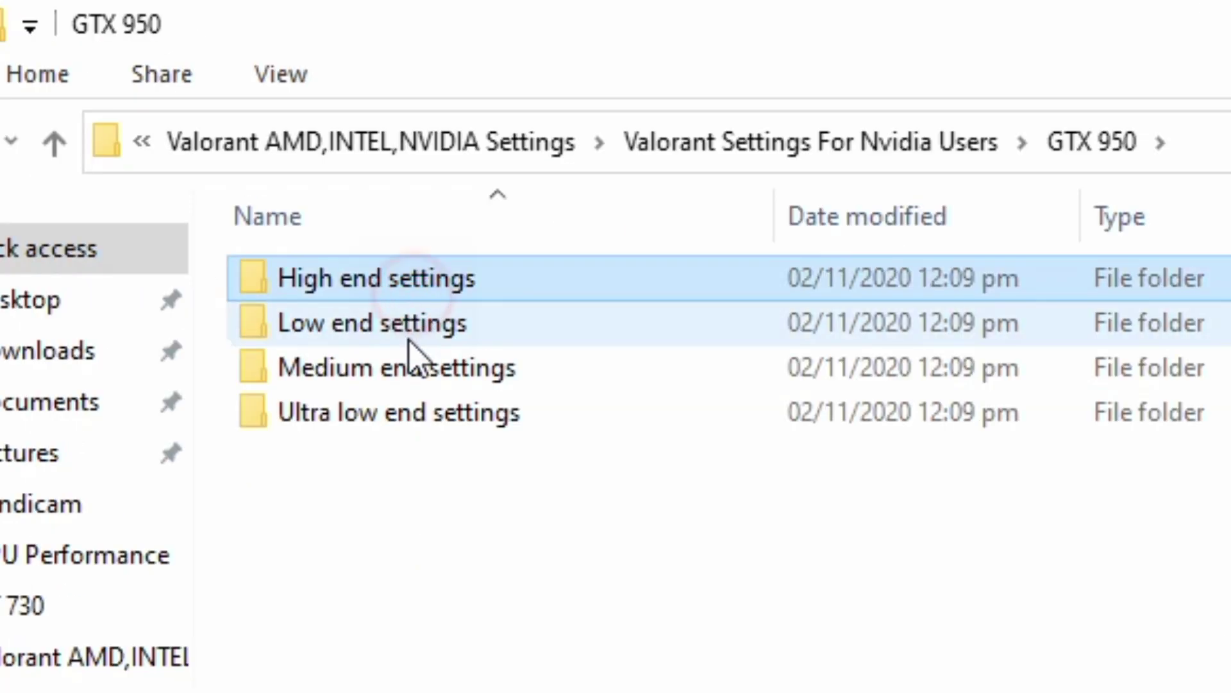
{"action": "left_click", "coordinate": [409, 336]}
{"action": "left_click", "coordinate": [426, 413]}
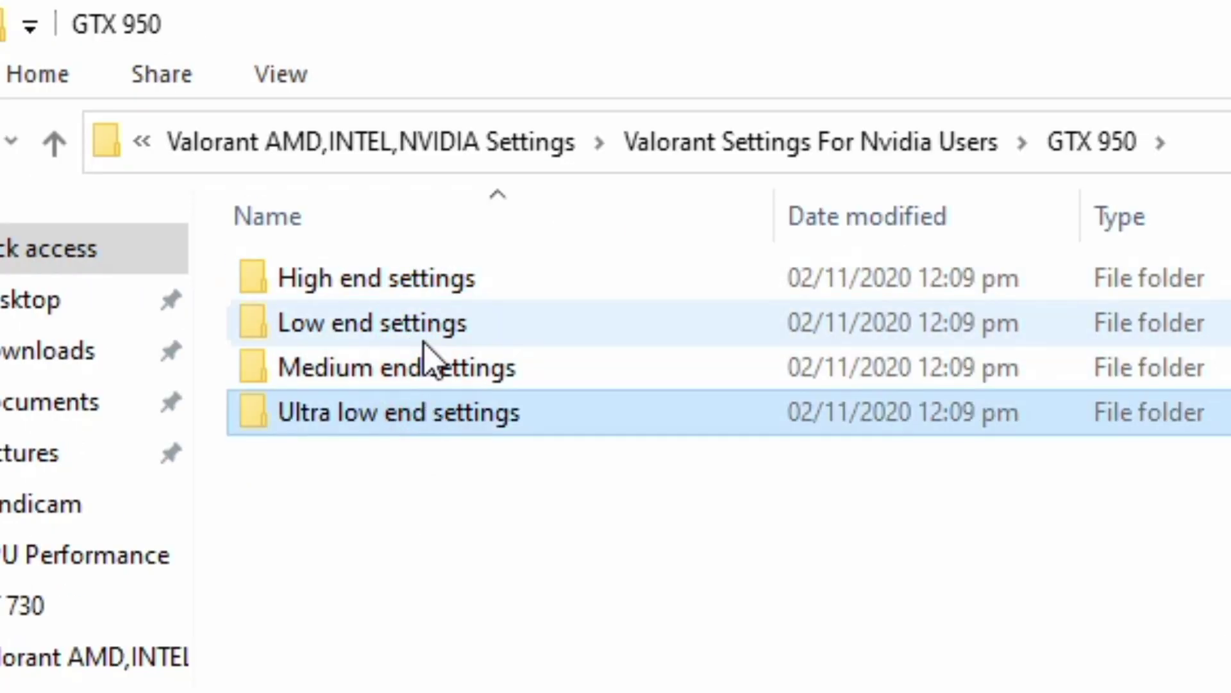
Step: Copy the Med End configuration file from the Medium end settings folder and minimize the window
{"action": "double_click", "coordinate": [423, 368]}
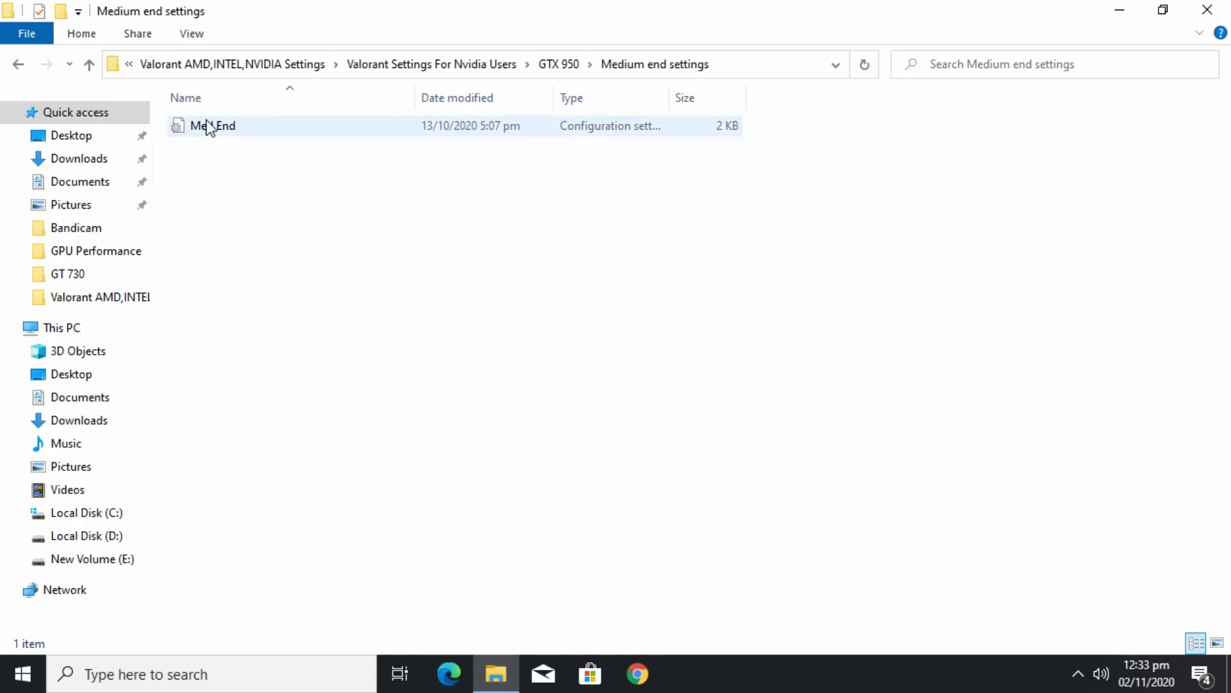
{"action": "right_click", "coordinate": [207, 122]}
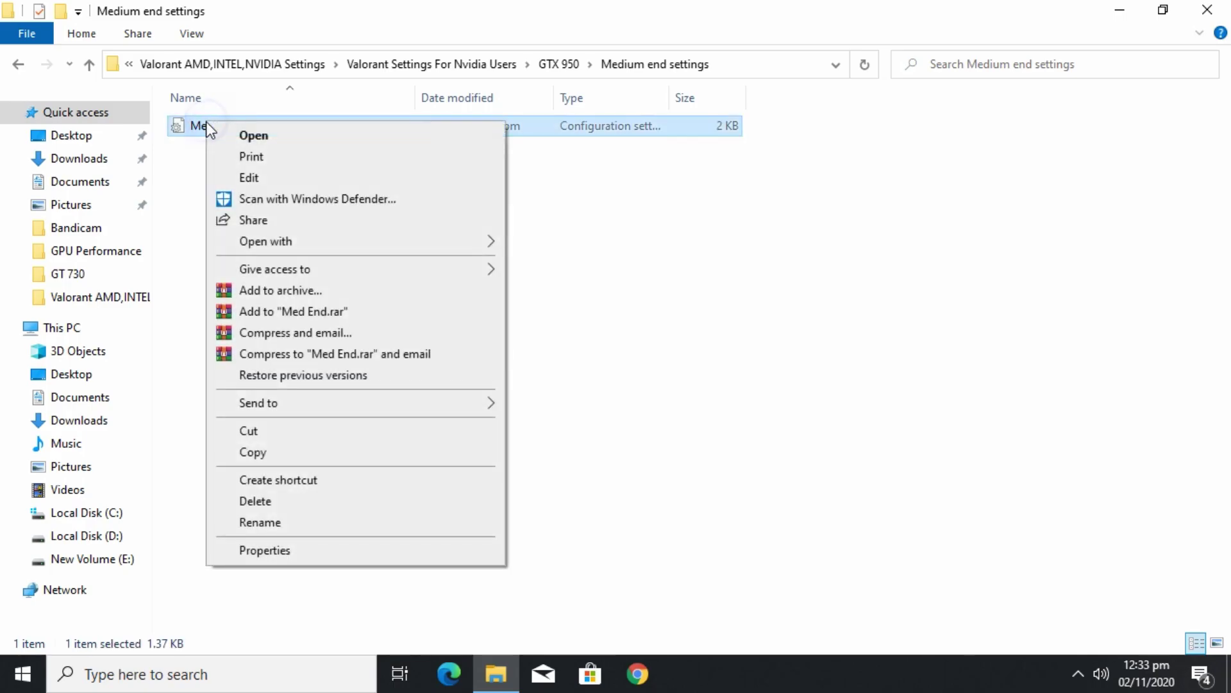
{"action": "left_click", "coordinate": [274, 461]}
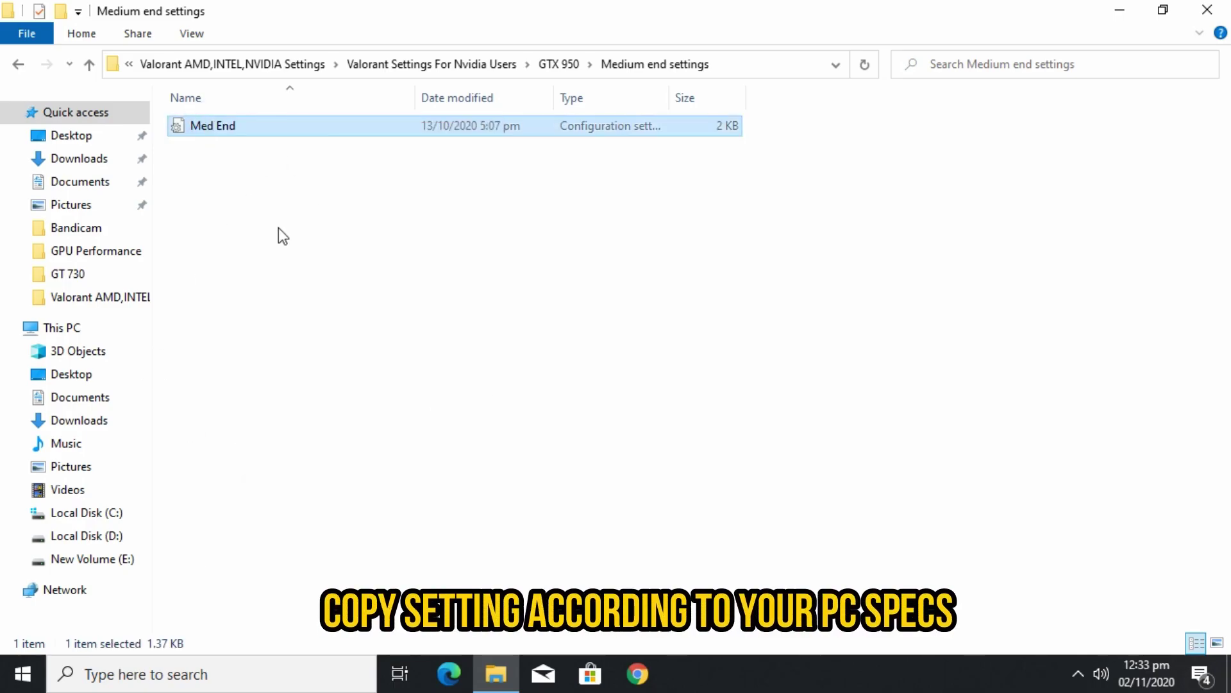
{"action": "left_click", "coordinate": [1116, 11]}
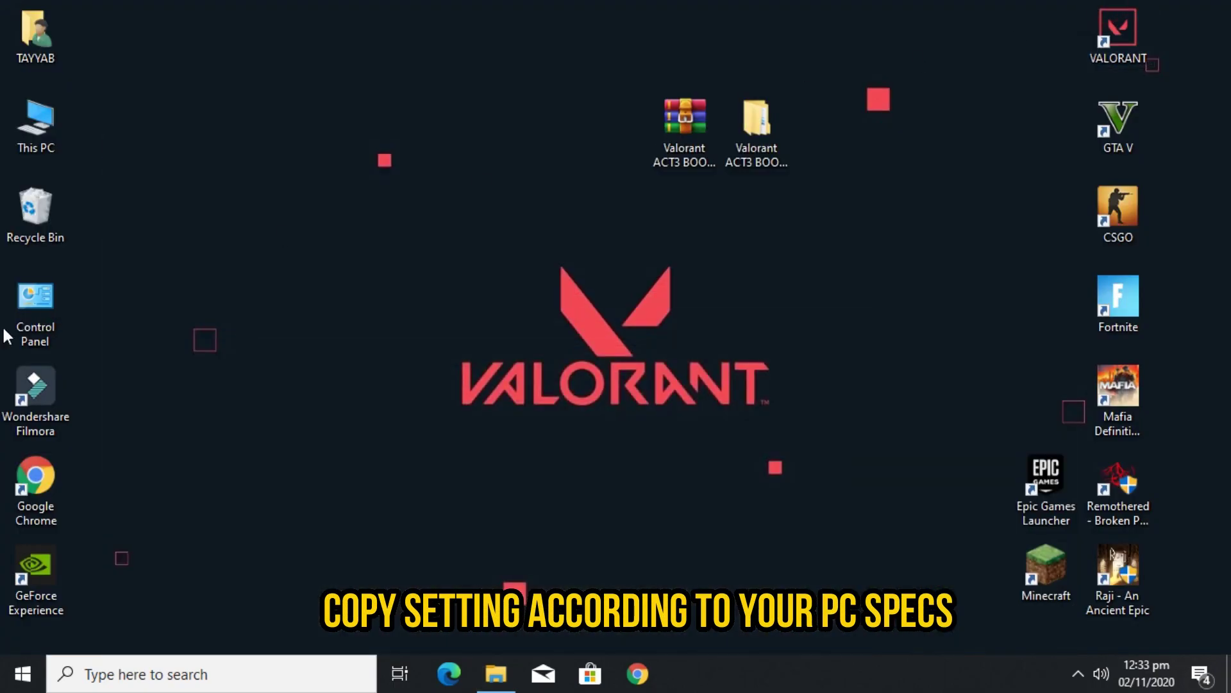
Step: Open the Roaming application data folder by searching Windows for %appdata%
{"action": "left_click", "coordinate": [186, 675]}
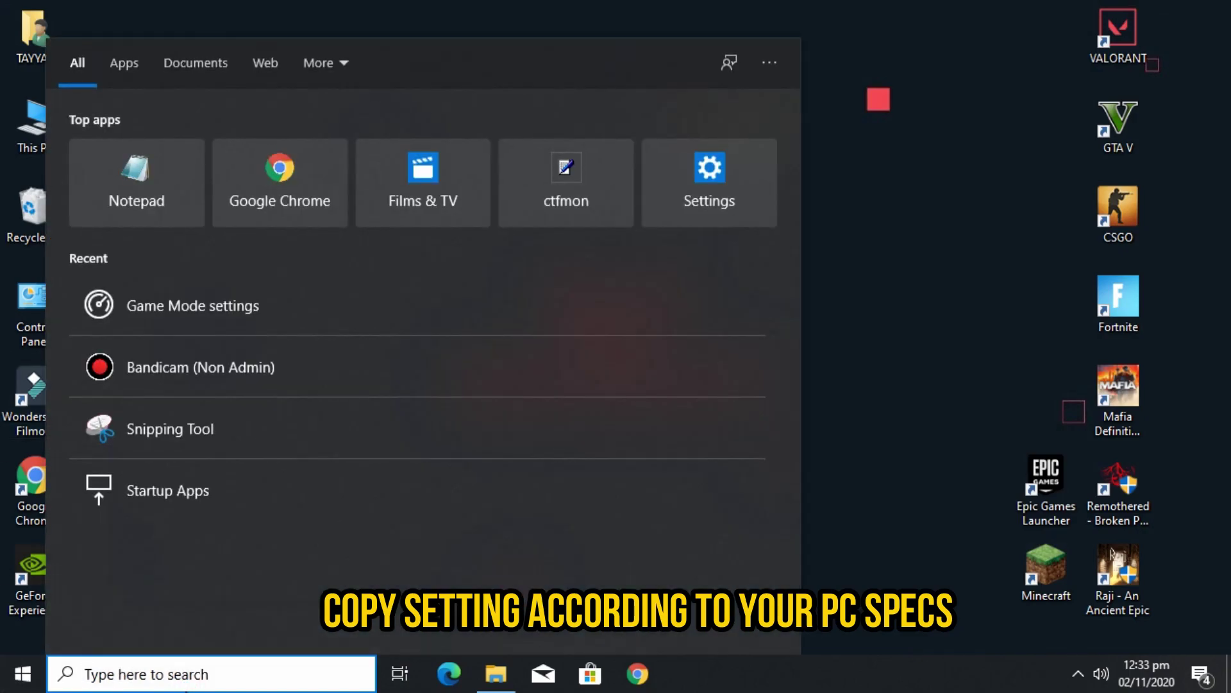
{"action": "type", "text": "%ap"}
{"action": "type", "text": "pdata"}
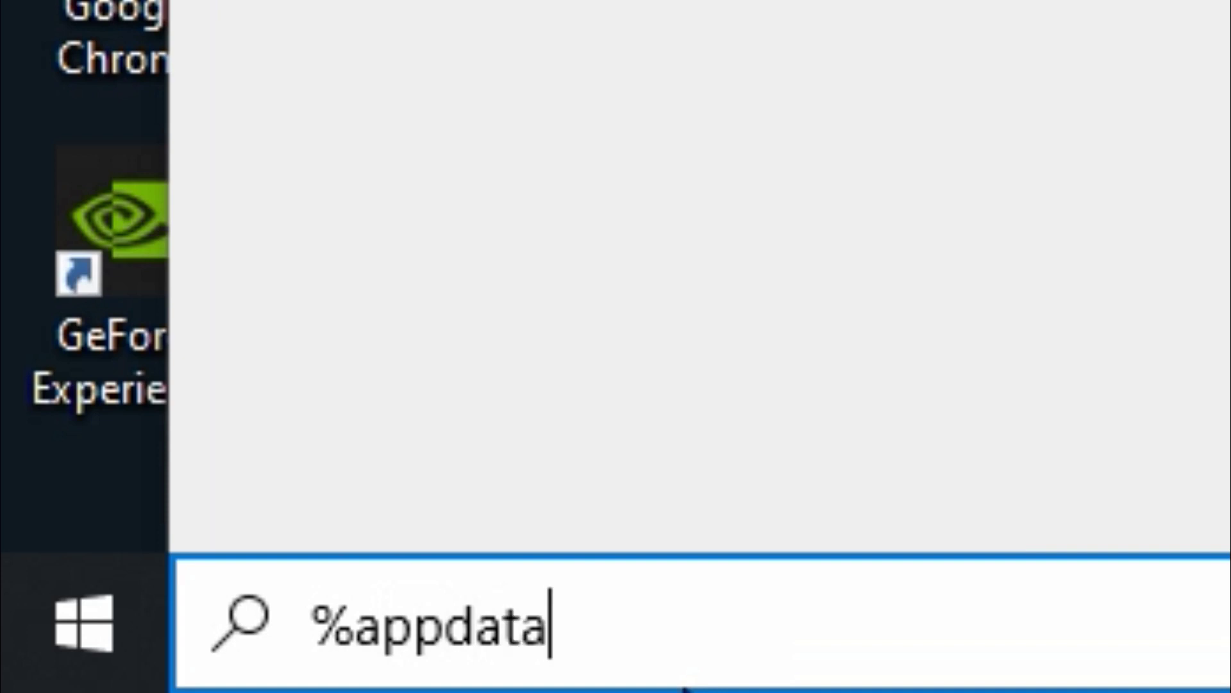
{"action": "type", "text": "%"}
{"action": "key", "text": "Return"}
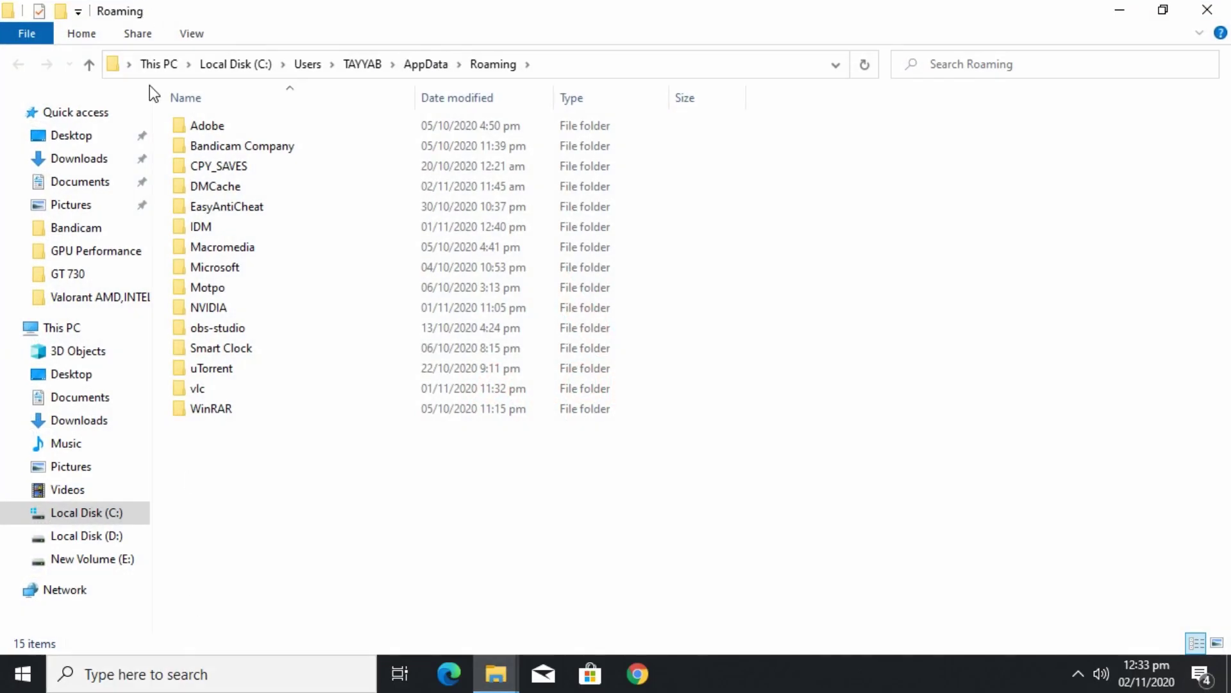
Step: Go up to the AppData folder and open the VALORANT folder inside Local
{"action": "left_click", "coordinate": [434, 73]}
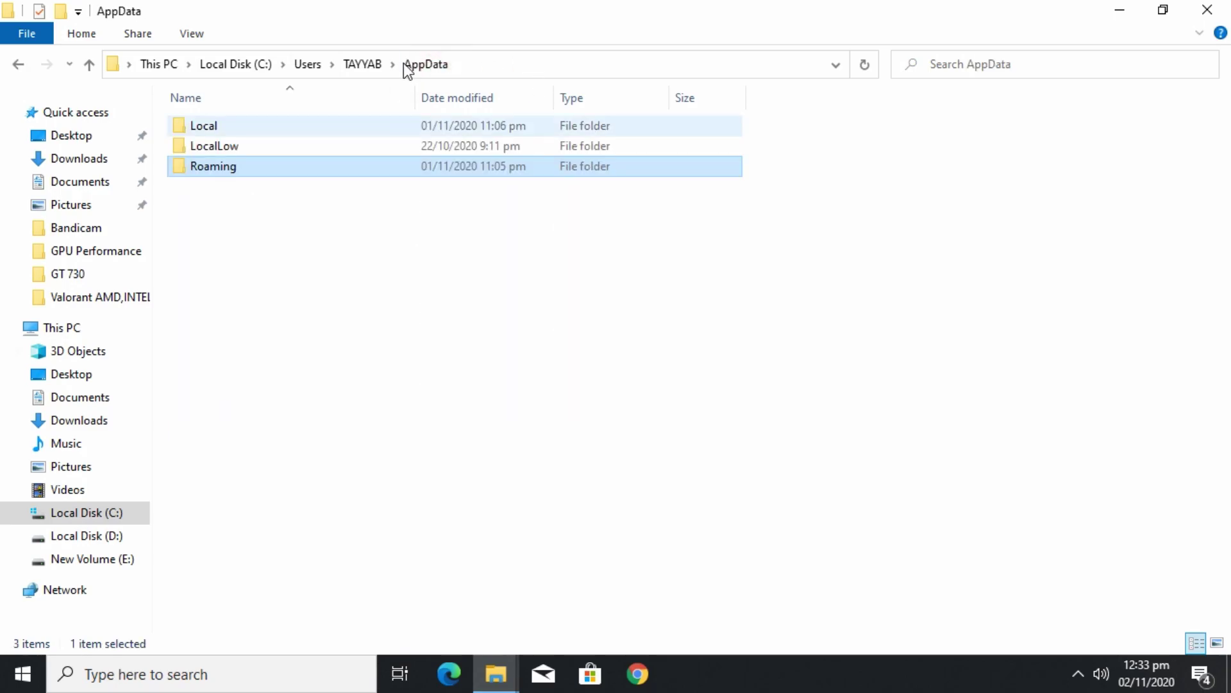
{"action": "left_click", "coordinate": [327, 240]}
{"action": "double_click", "coordinate": [195, 128]}
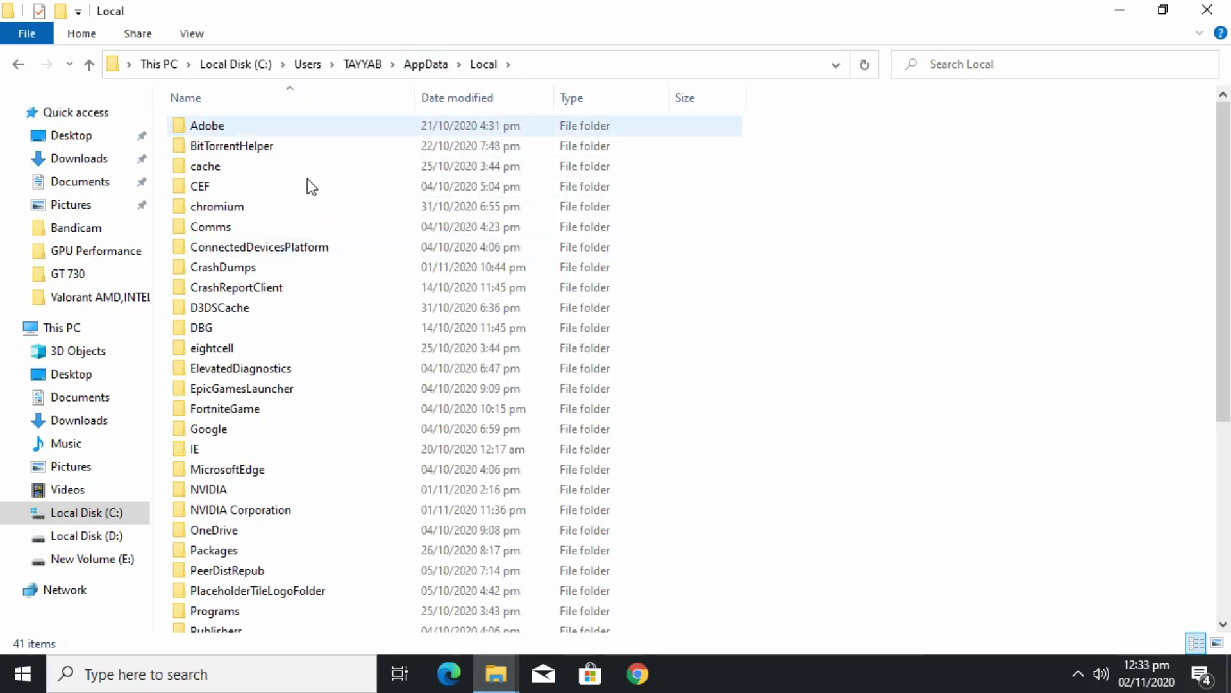
{"action": "scroll", "coordinate": [257, 411], "scroll_direction": "down", "scroll_amount": 2}
{"action": "scroll", "coordinate": [254, 425], "scroll_direction": "down", "scroll_amount": 3}
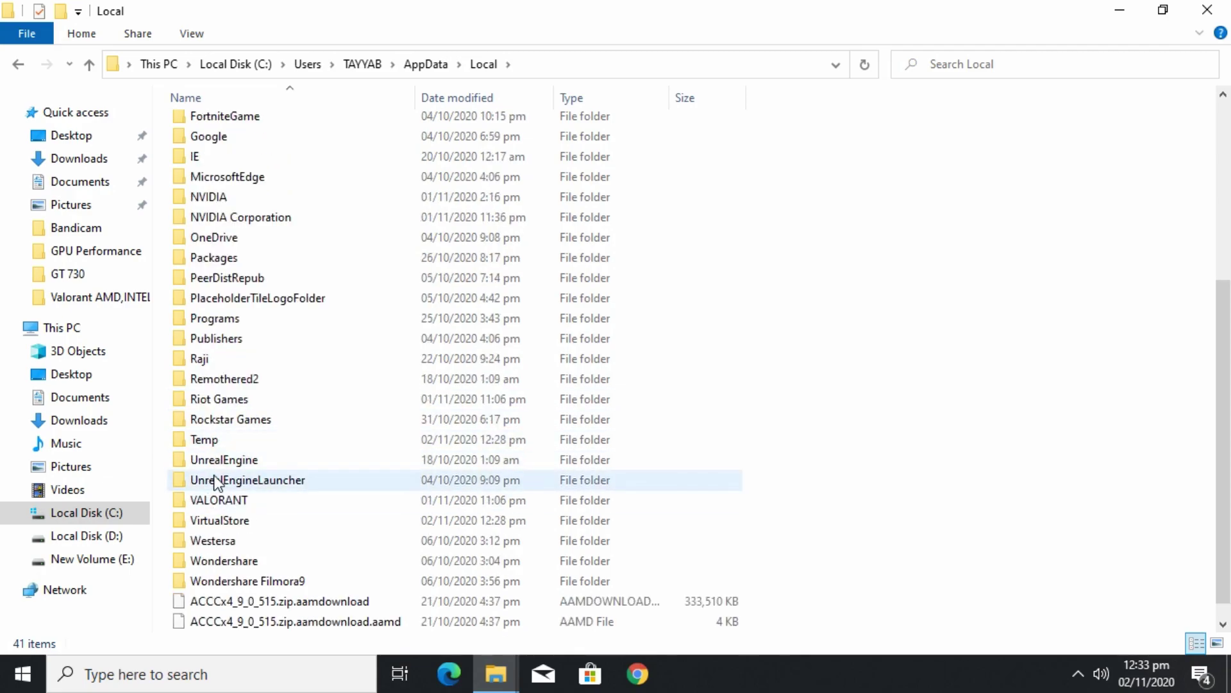
{"action": "double_click", "coordinate": [218, 502]}
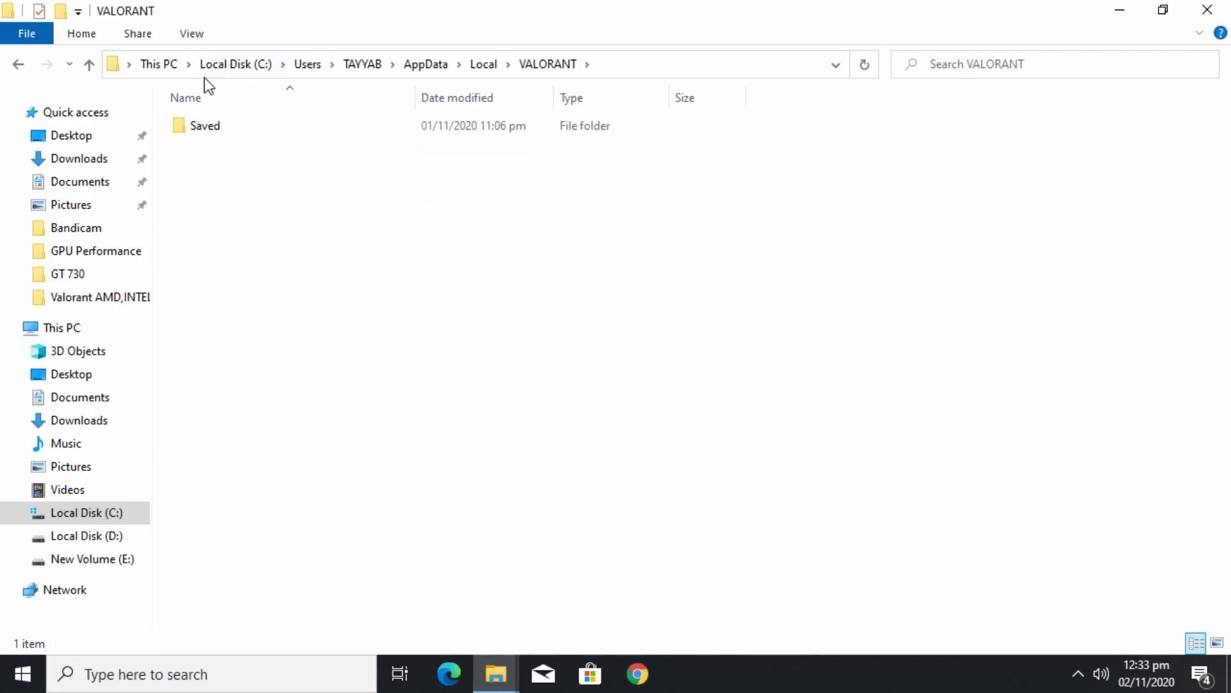
Step: Open the Windows folder within the user-ID folder under Saved > Config and paste the Med End configuration file there
{"action": "double_click", "coordinate": [206, 134]}
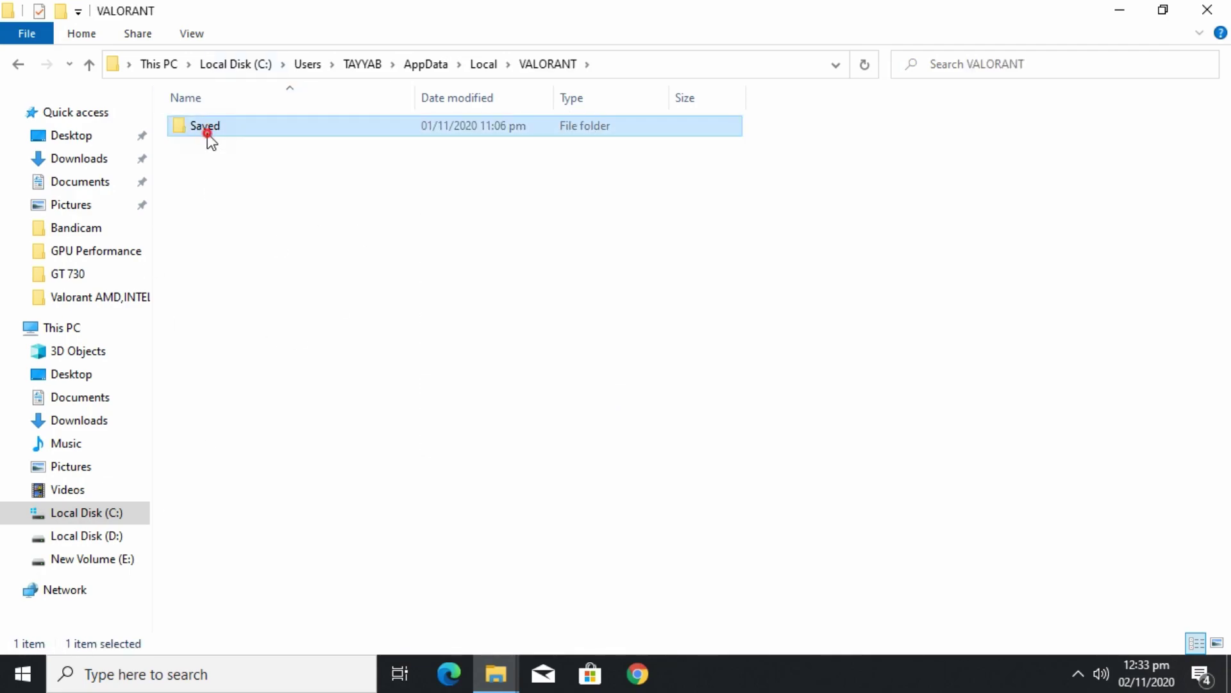
{"action": "double_click", "coordinate": [217, 126]}
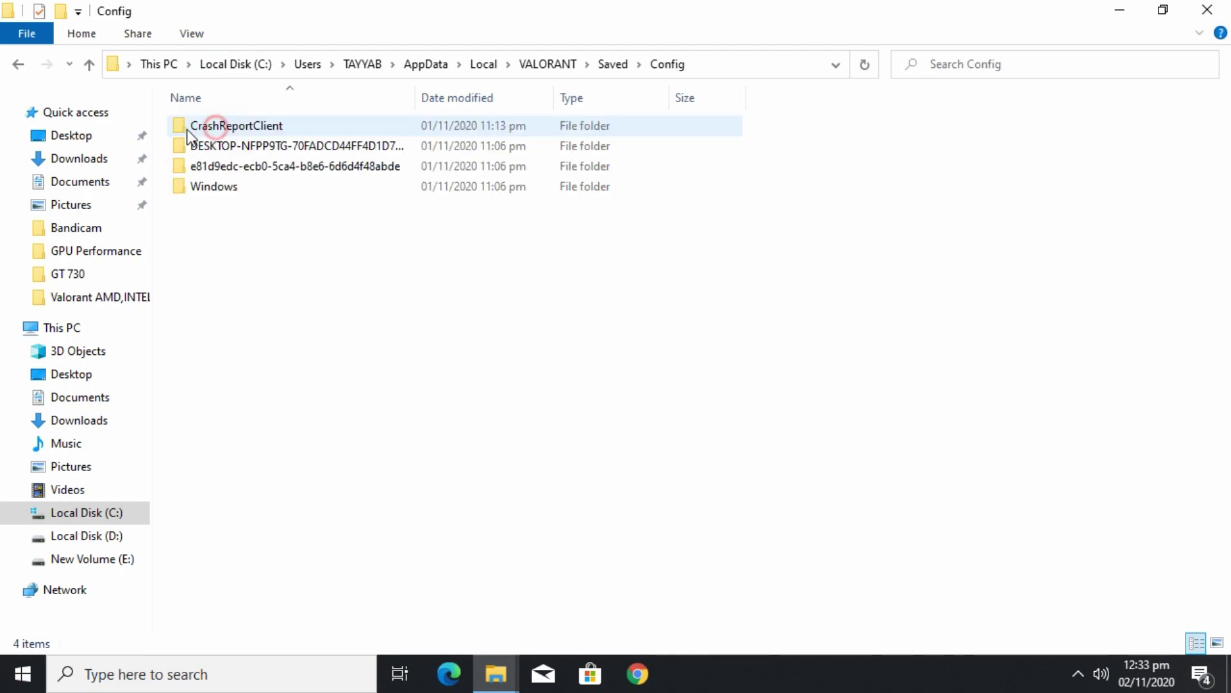
{"action": "left_click", "coordinate": [253, 148]}
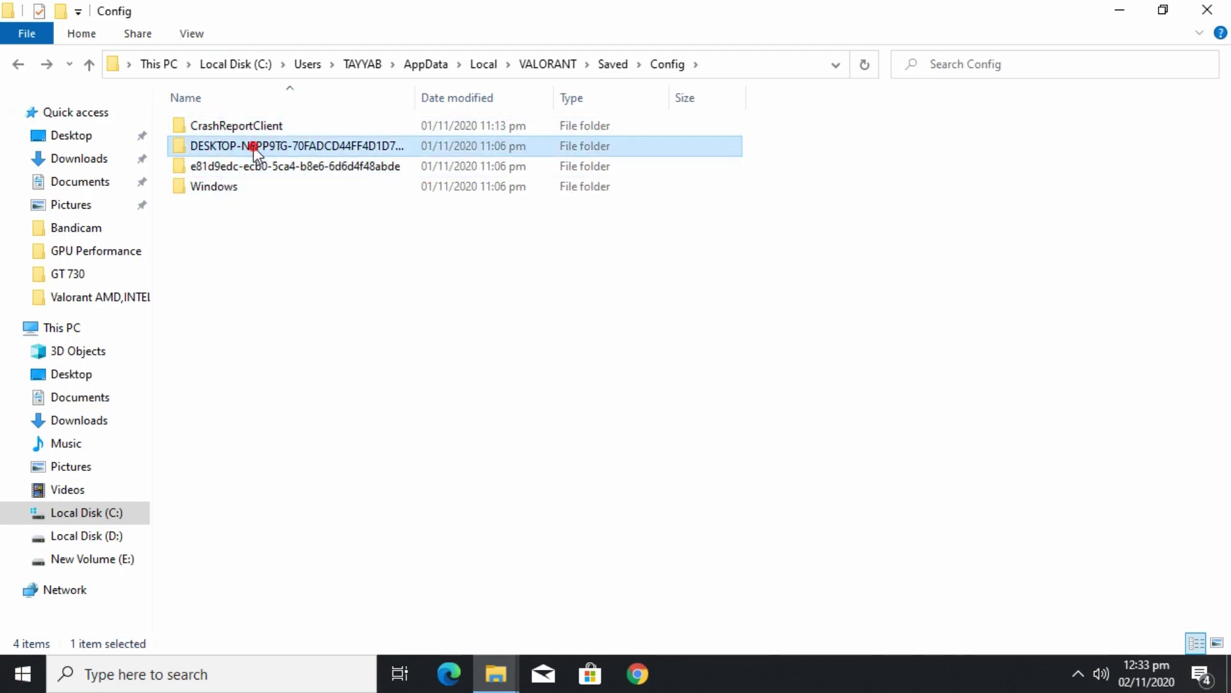
{"action": "double_click", "coordinate": [255, 166]}
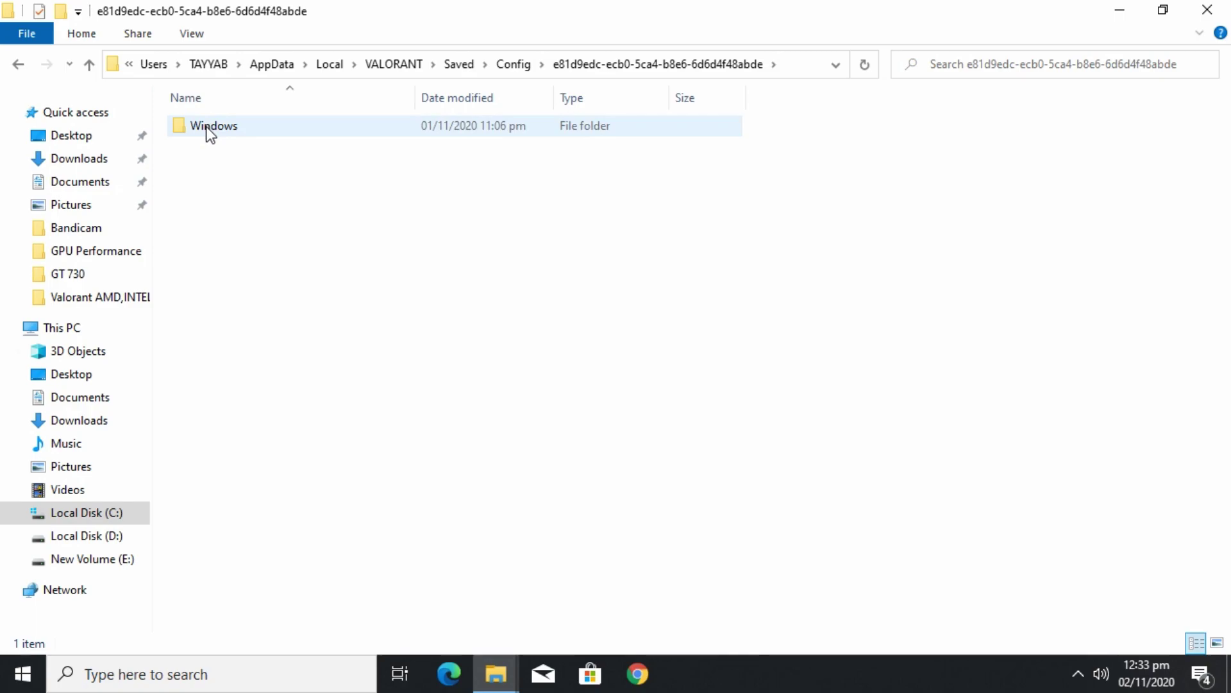
{"action": "double_click", "coordinate": [210, 128]}
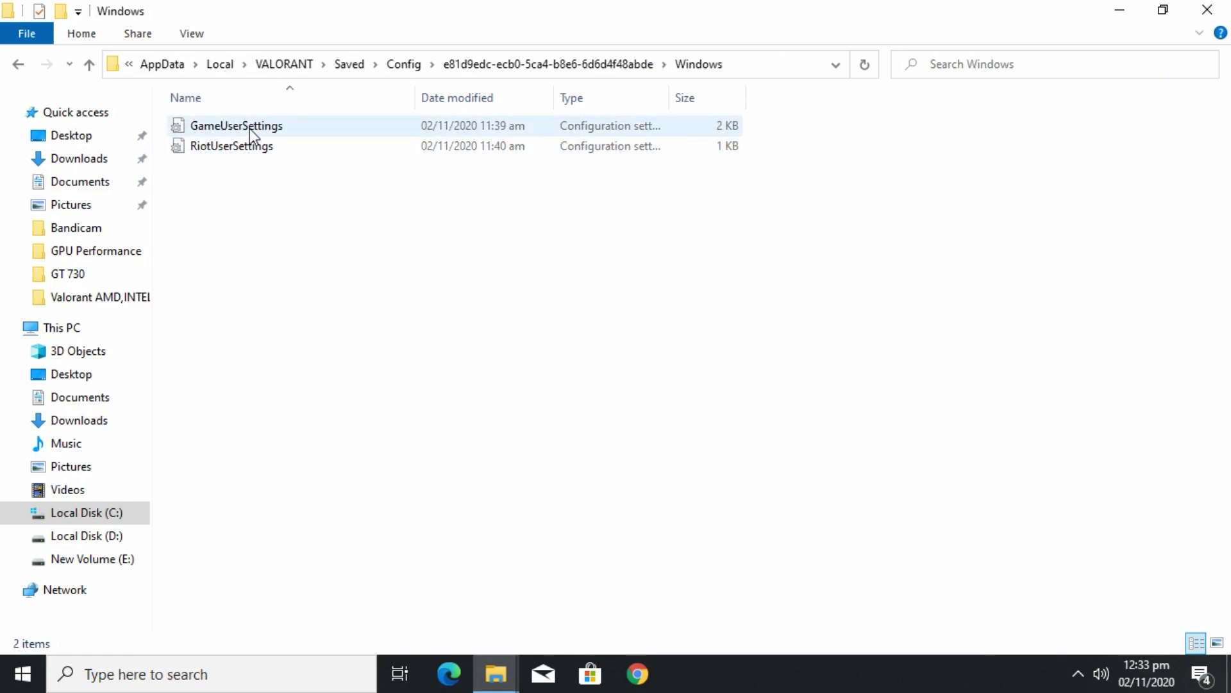
{"action": "right_click", "coordinate": [250, 212]}
{"action": "left_click", "coordinate": [296, 346]}
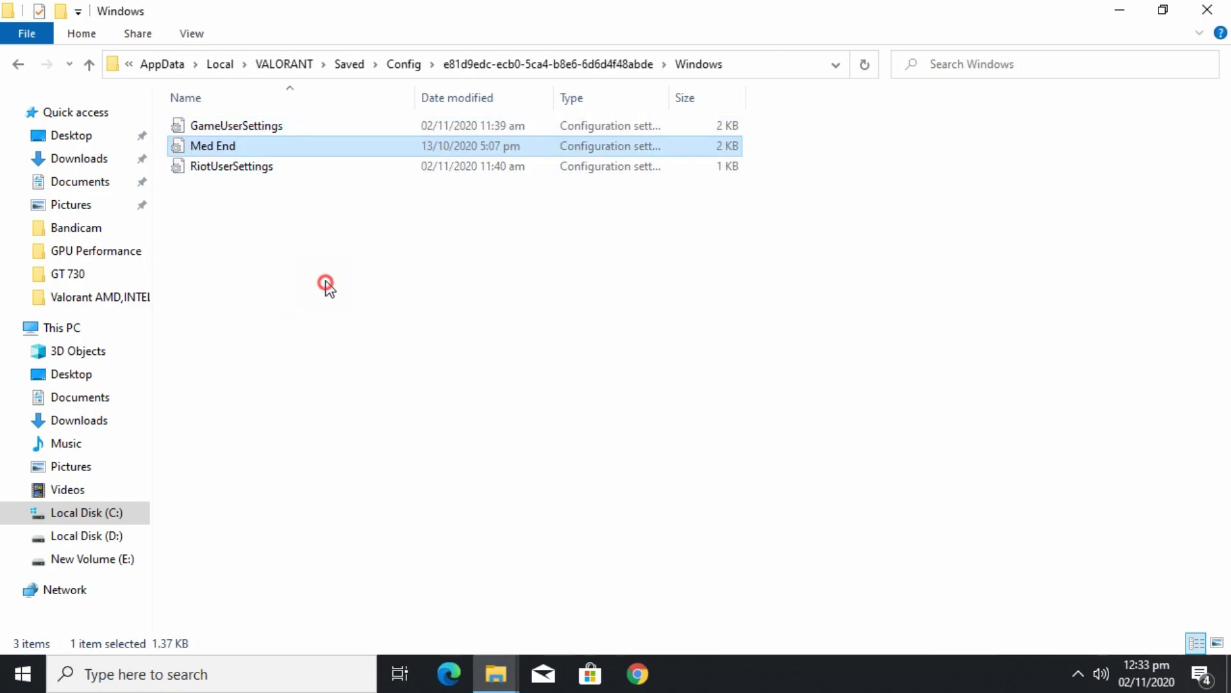
Step: Open the pasted Med End file in Notepad, copy all of its settings text and close it
{"action": "left_click", "coordinate": [233, 147]}
{"action": "double_click", "coordinate": [233, 147]}
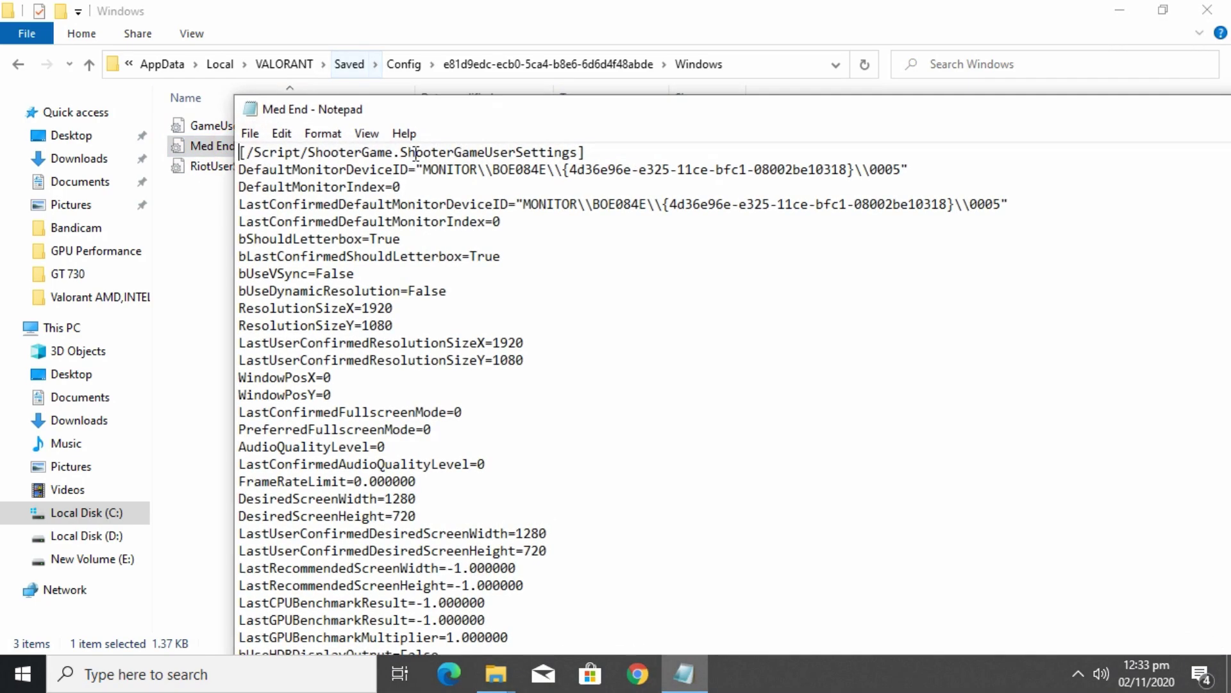
{"action": "double_click", "coordinate": [476, 122]}
{"action": "left_click_drag", "start_coordinate": [7, 50], "coordinate": [338, 662]}
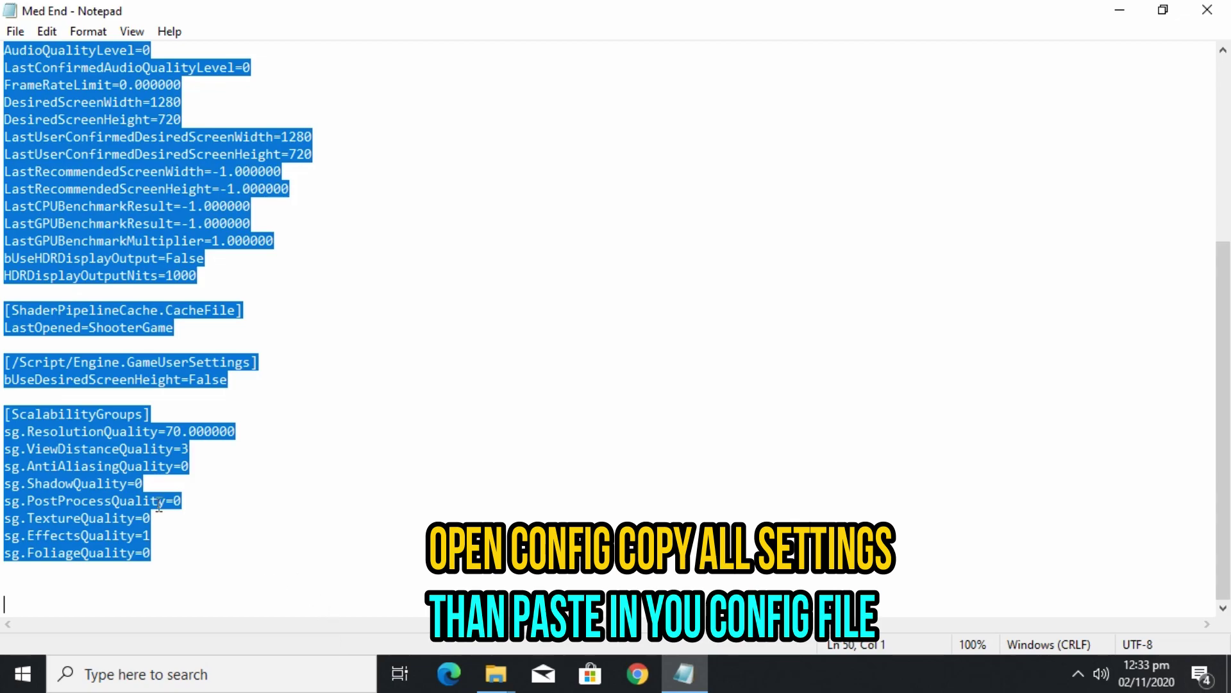
{"action": "right_click", "coordinate": [117, 436]}
{"action": "left_click", "coordinate": [164, 204]}
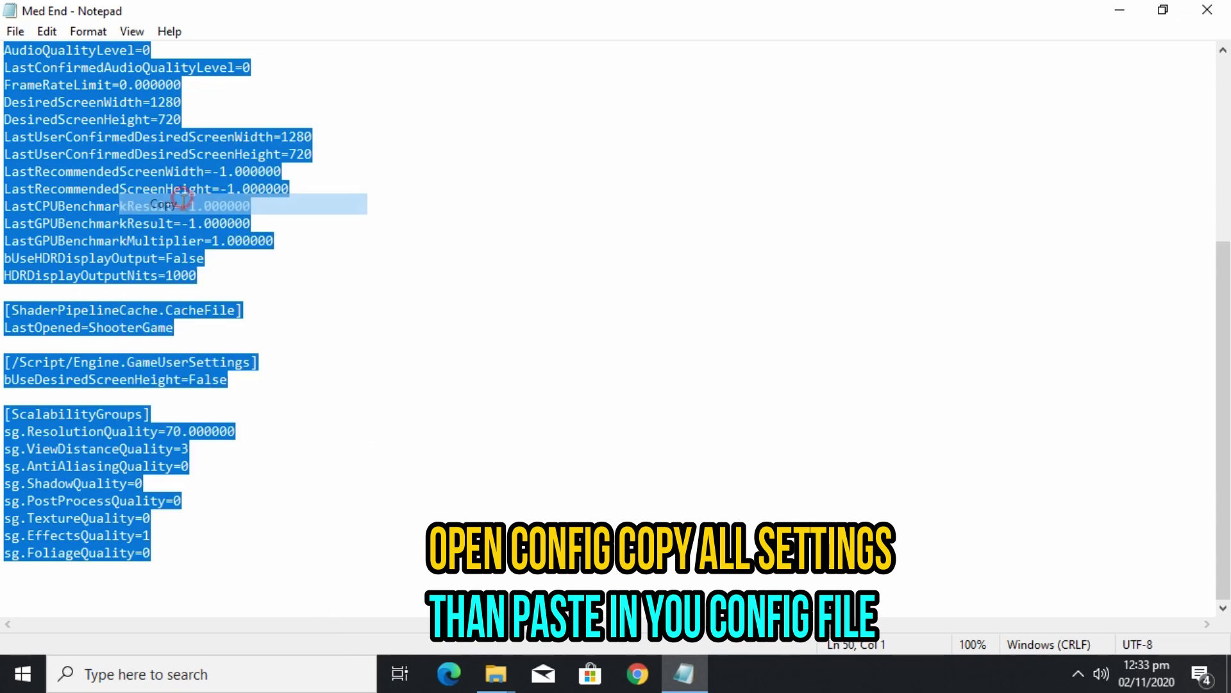
{"action": "left_click", "coordinate": [1207, 10]}
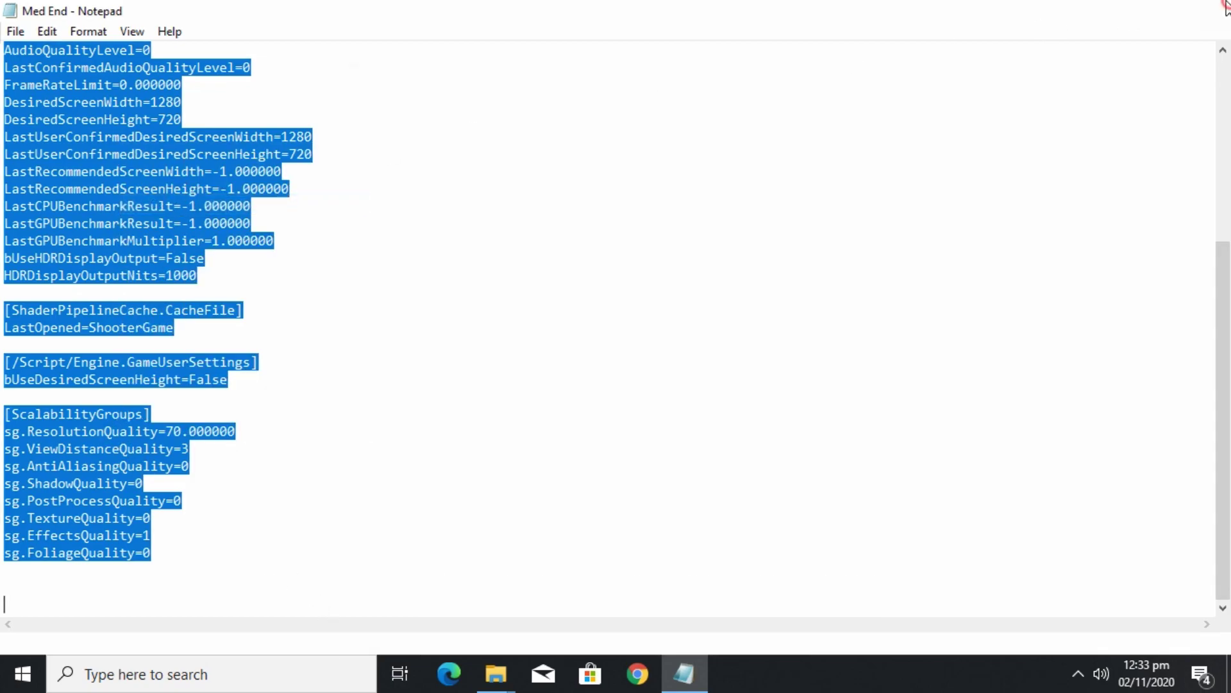
Step: Open GameUserSettings in Notepad and replace its entire contents with the copied Med End settings
{"action": "double_click", "coordinate": [214, 126]}
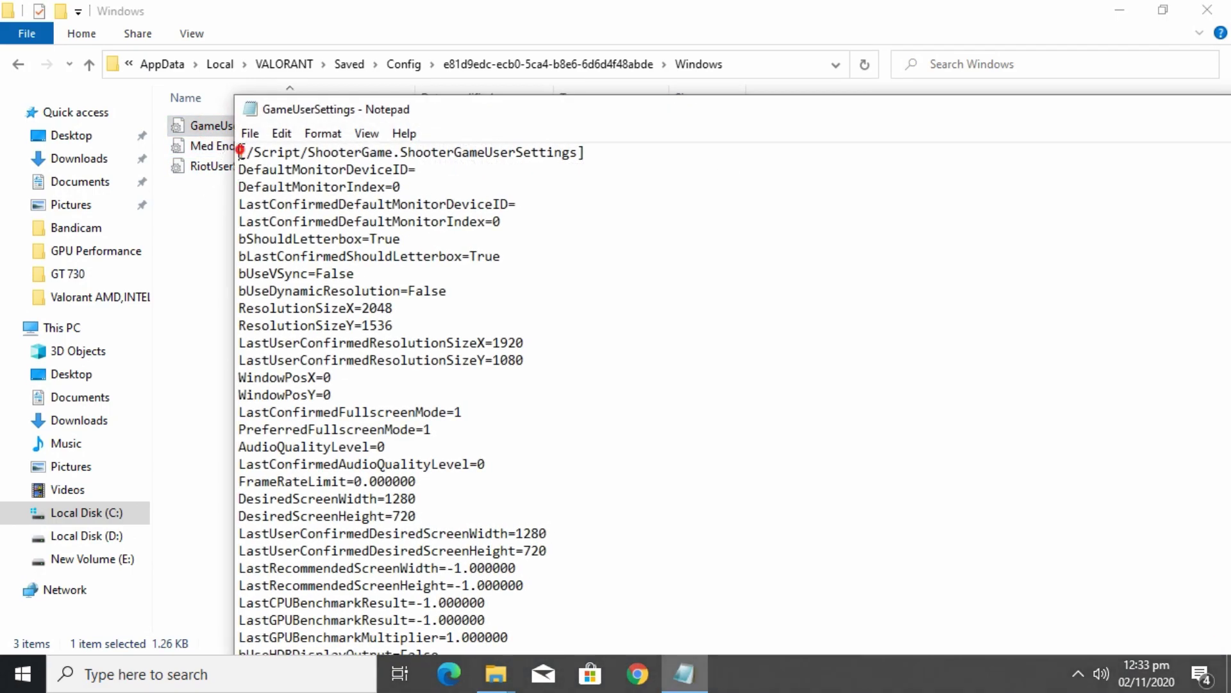
{"action": "left_click_drag", "start_coordinate": [239, 150], "coordinate": [456, 687]}
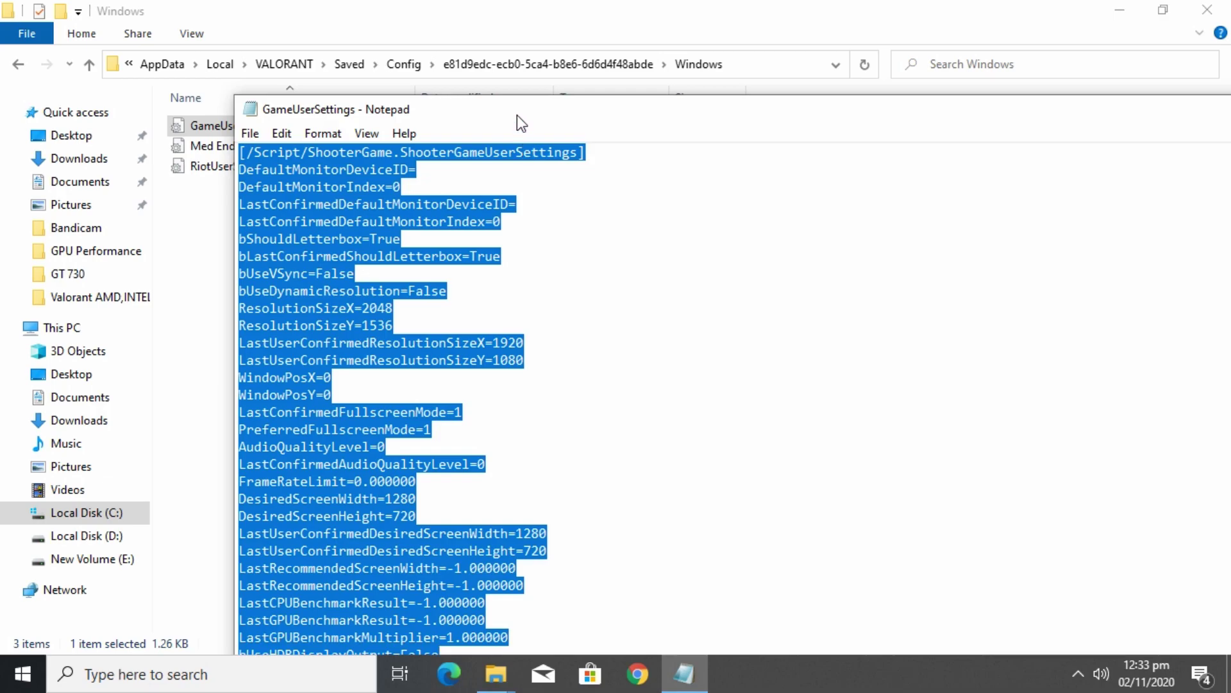
{"action": "left_click_drag", "start_coordinate": [517, 114], "coordinate": [414, 39]}
{"action": "left_click", "coordinate": [501, 567]}
{"action": "key", "text": "ctrl+a"}
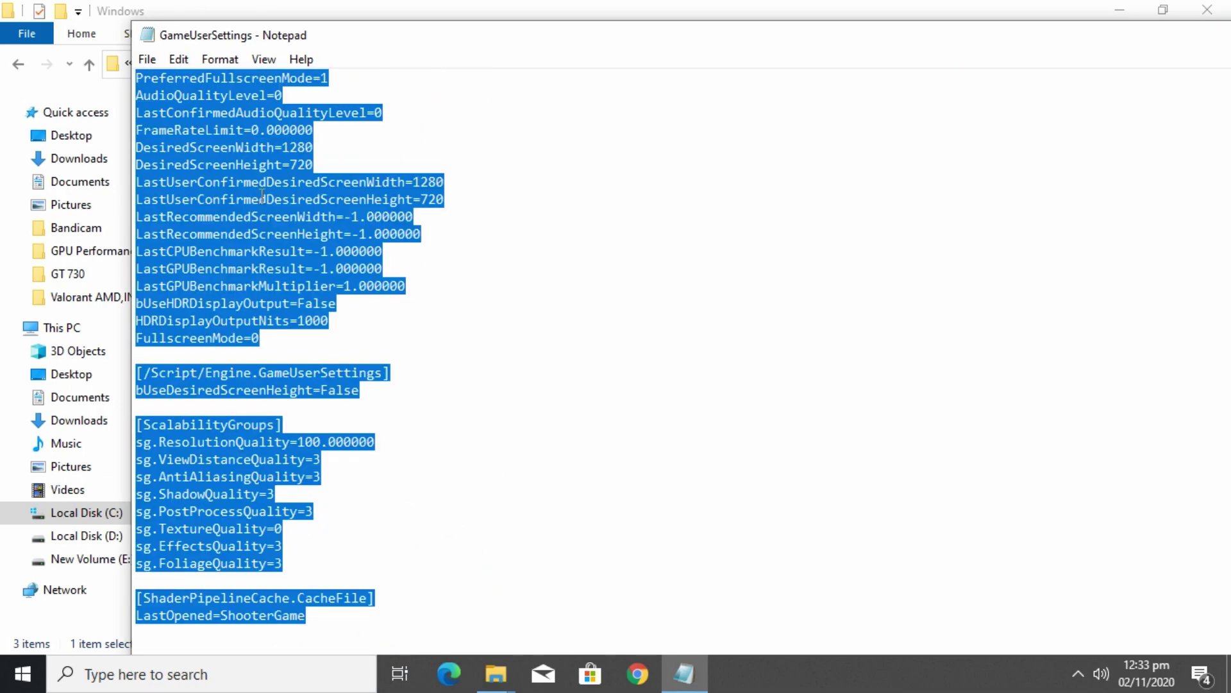
{"action": "key", "text": "BackSpace"}
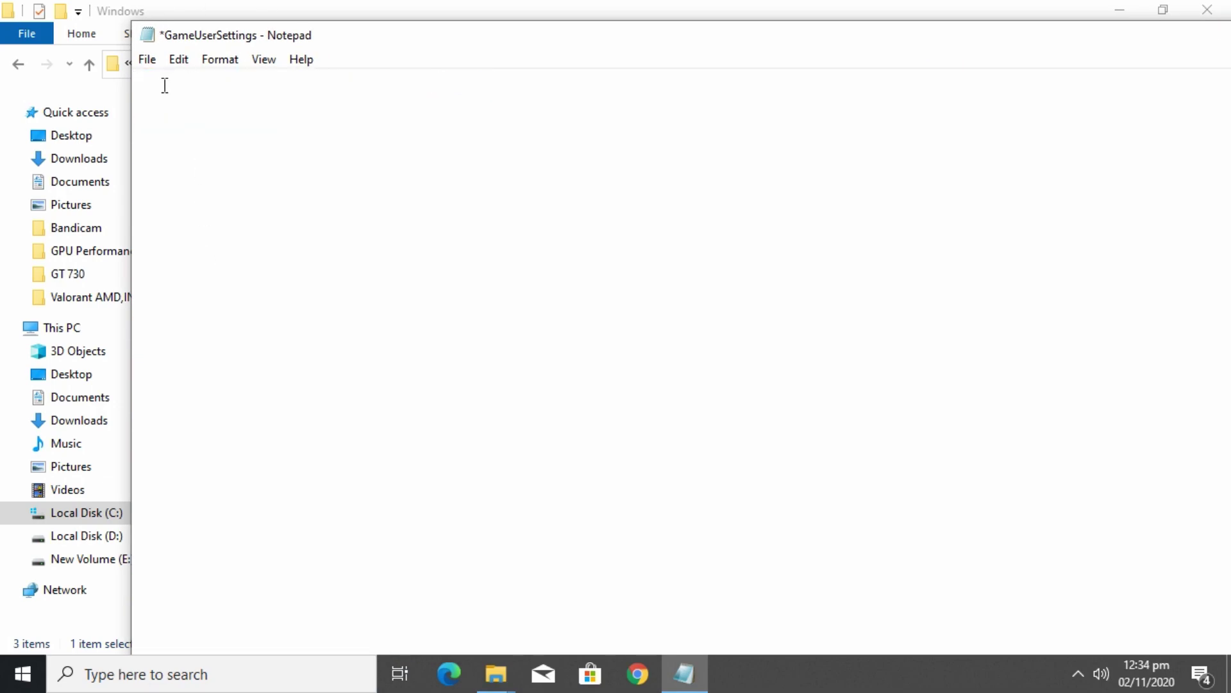
{"action": "key", "text": "ctrl+v"}
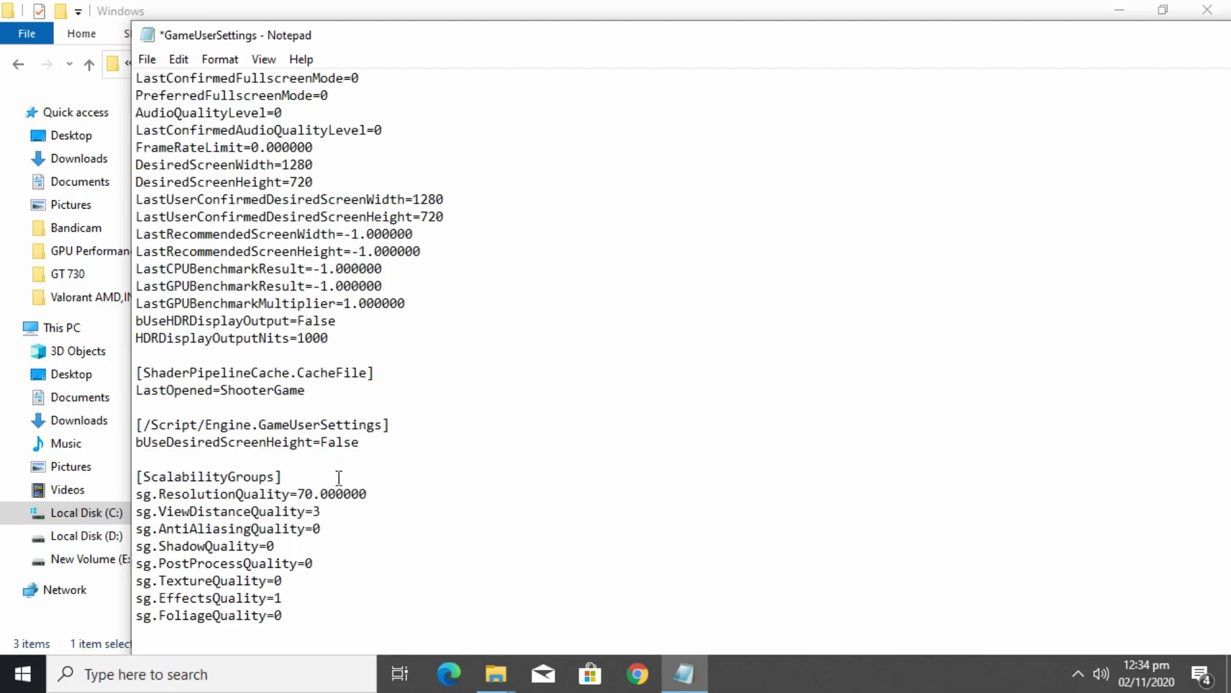
Step: Close the GameUserSettings file in Notepad and save the pasted settings to it
{"action": "left_click_drag", "start_coordinate": [305, 613], "coordinate": [170, 286]}
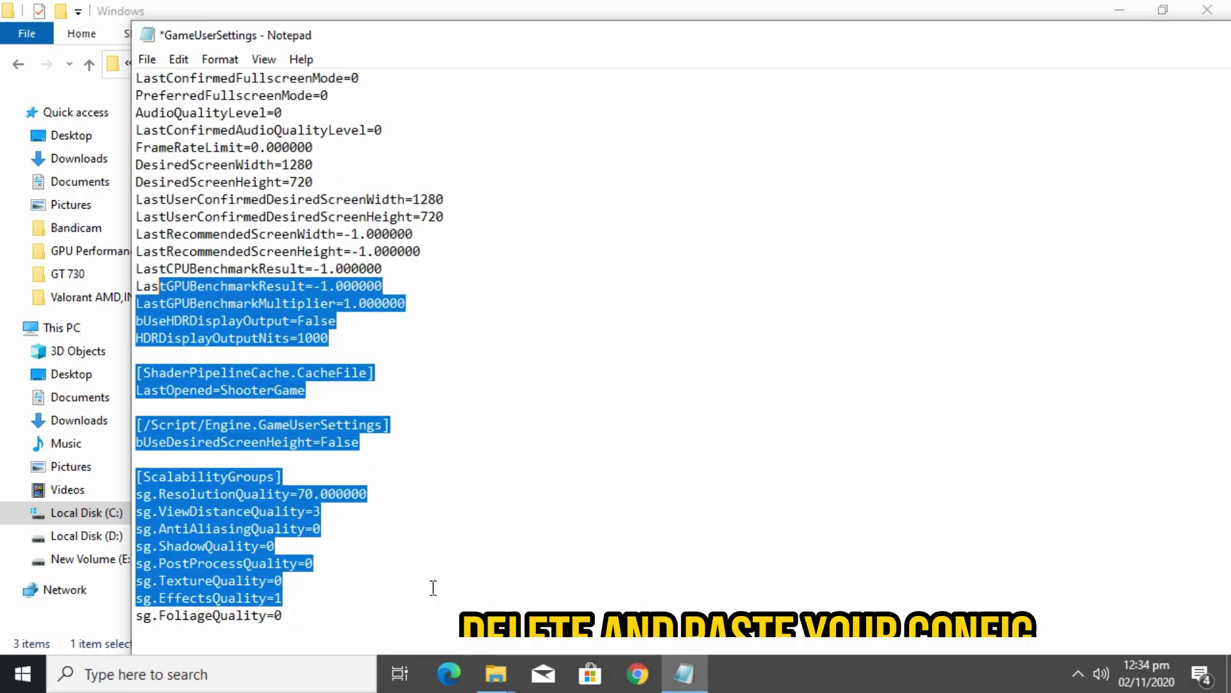
{"action": "left_click_drag", "start_coordinate": [354, 621], "coordinate": [116, 31]}
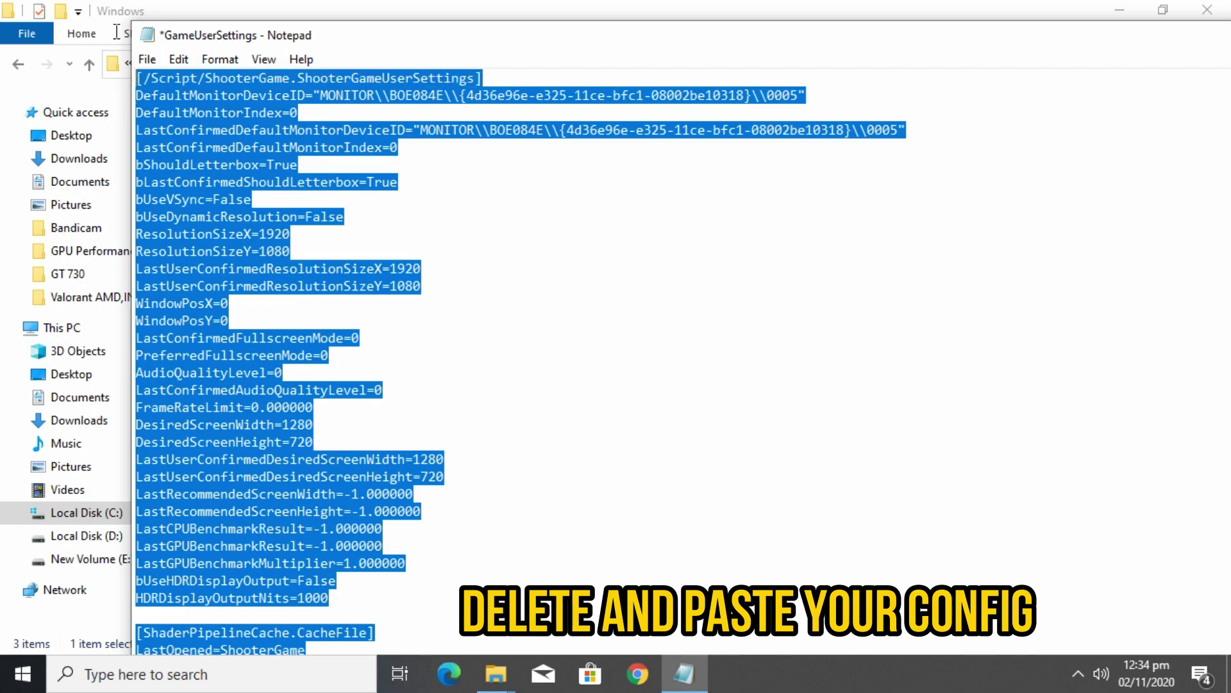
{"action": "left_click", "coordinate": [585, 307]}
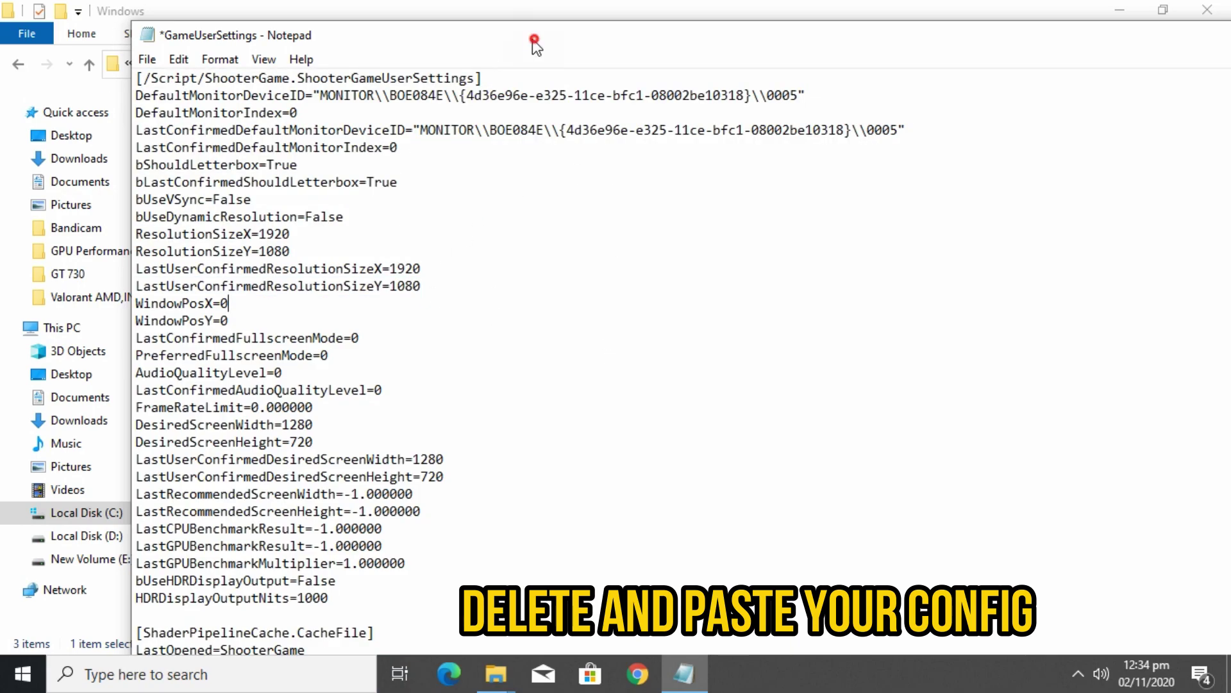
{"action": "left_click_drag", "start_coordinate": [536, 45], "coordinate": [440, 45]}
{"action": "left_click_drag", "start_coordinate": [1027, 39], "coordinate": [882, 50]}
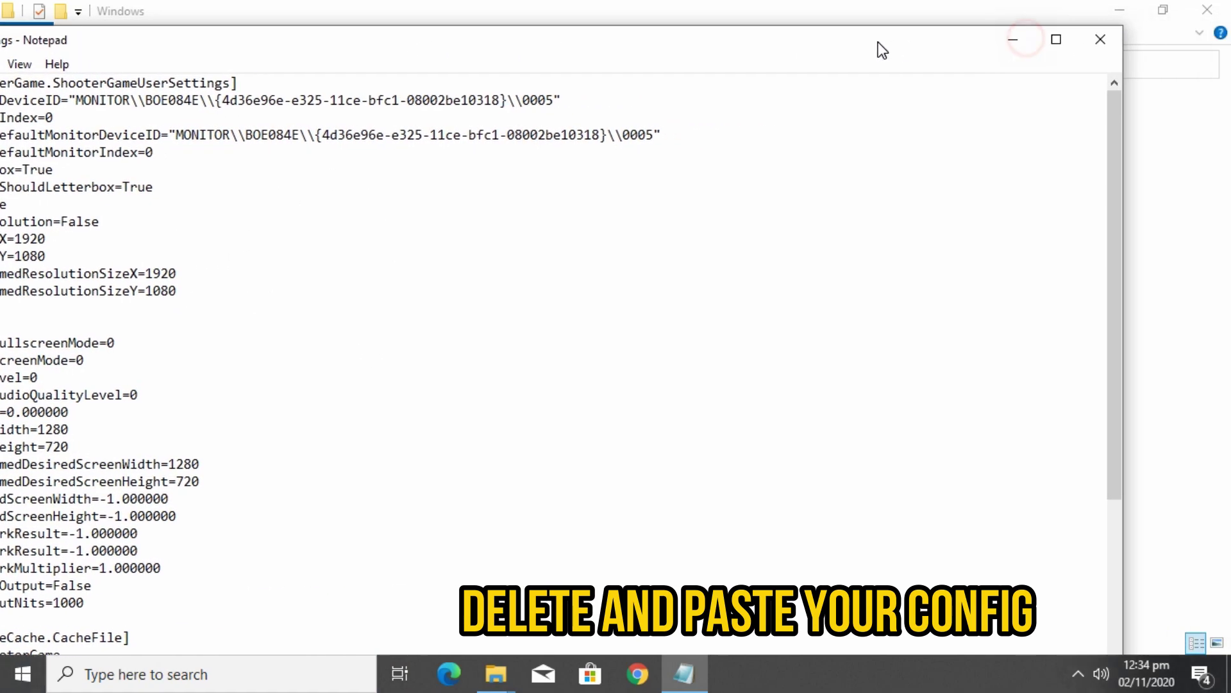
{"action": "left_click", "coordinate": [1101, 39]}
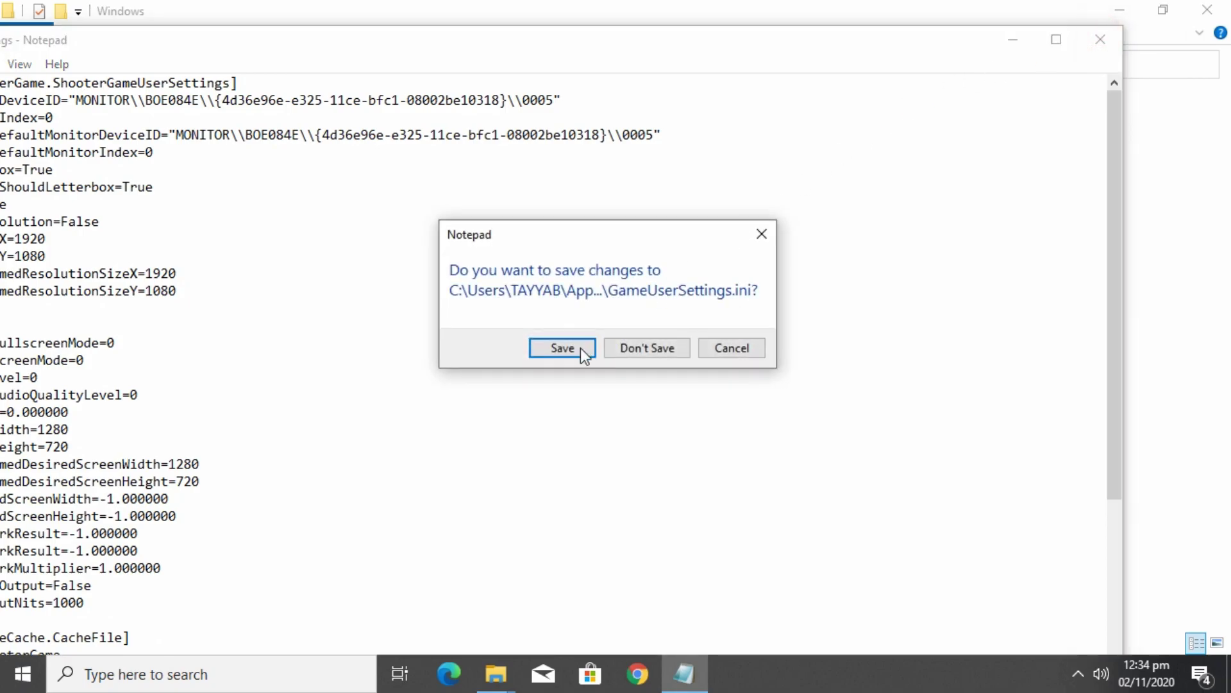
{"action": "left_click", "coordinate": [583, 350]}
Step: Delete the Med End file from Valorant's Windows config folder and empty the Recycle Bin
{"action": "left_click", "coordinate": [209, 147]}
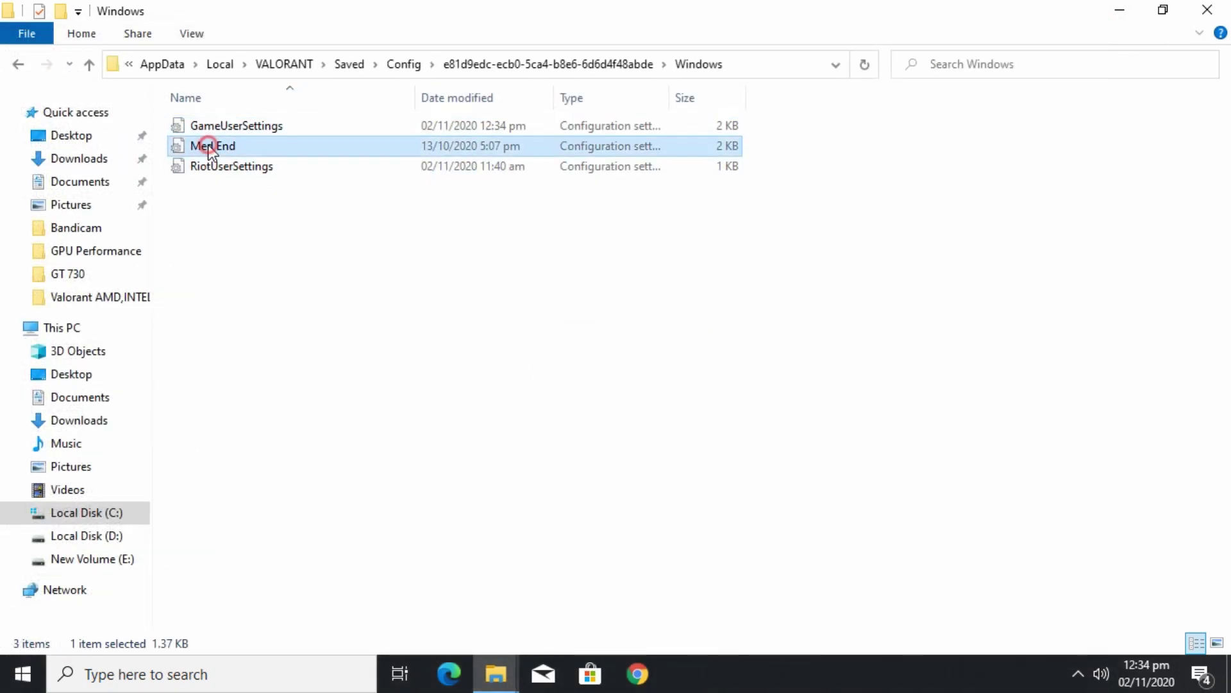
{"action": "key", "text": "Delete"}
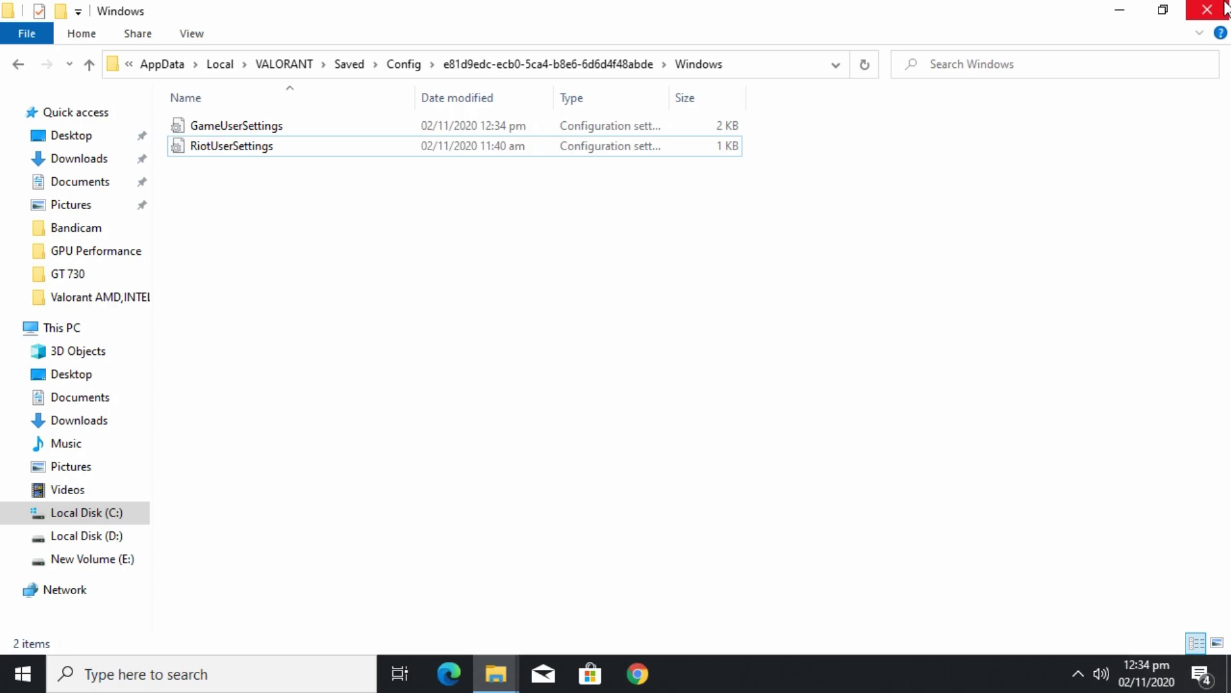
{"action": "left_click", "coordinate": [1227, 8]}
{"action": "right_click", "coordinate": [33, 212]}
{"action": "left_click", "coordinate": [85, 239]}
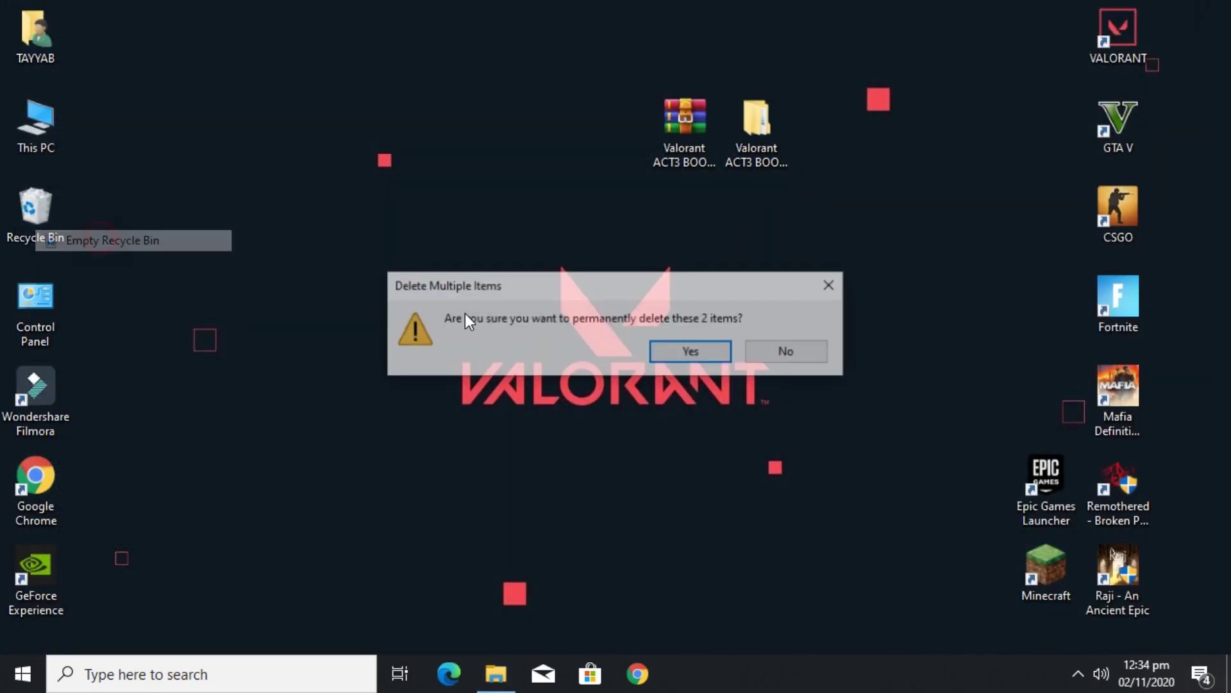
{"action": "left_click", "coordinate": [703, 351]}
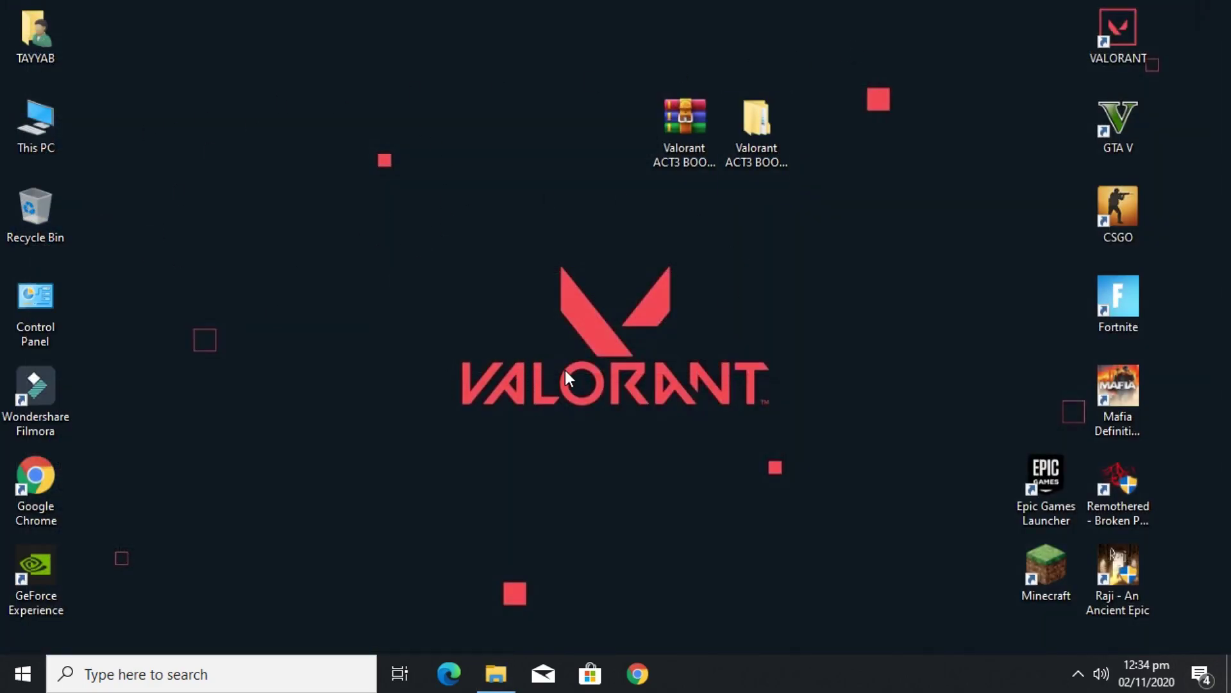
Step: Merge the ValorantHighPriority file from the boost pack's Valorant Priority folder into the registry
{"action": "double_click", "coordinate": [760, 112]}
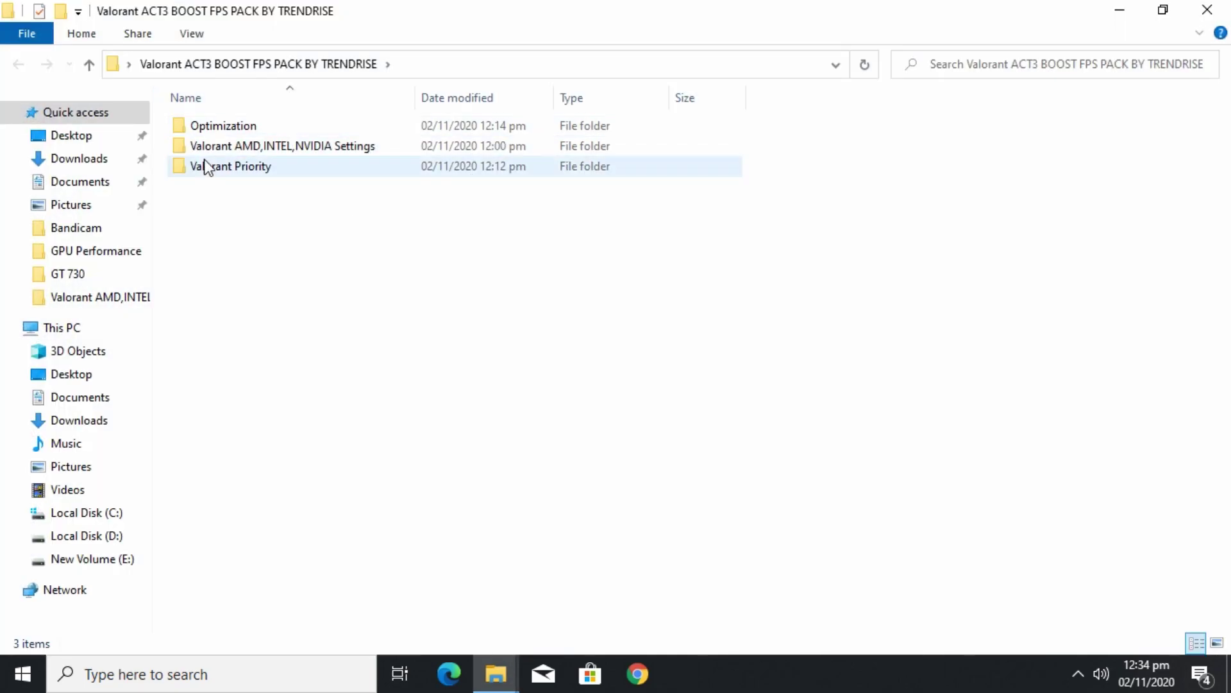
{"action": "double_click", "coordinate": [225, 168]}
{"action": "right_click", "coordinate": [230, 145]}
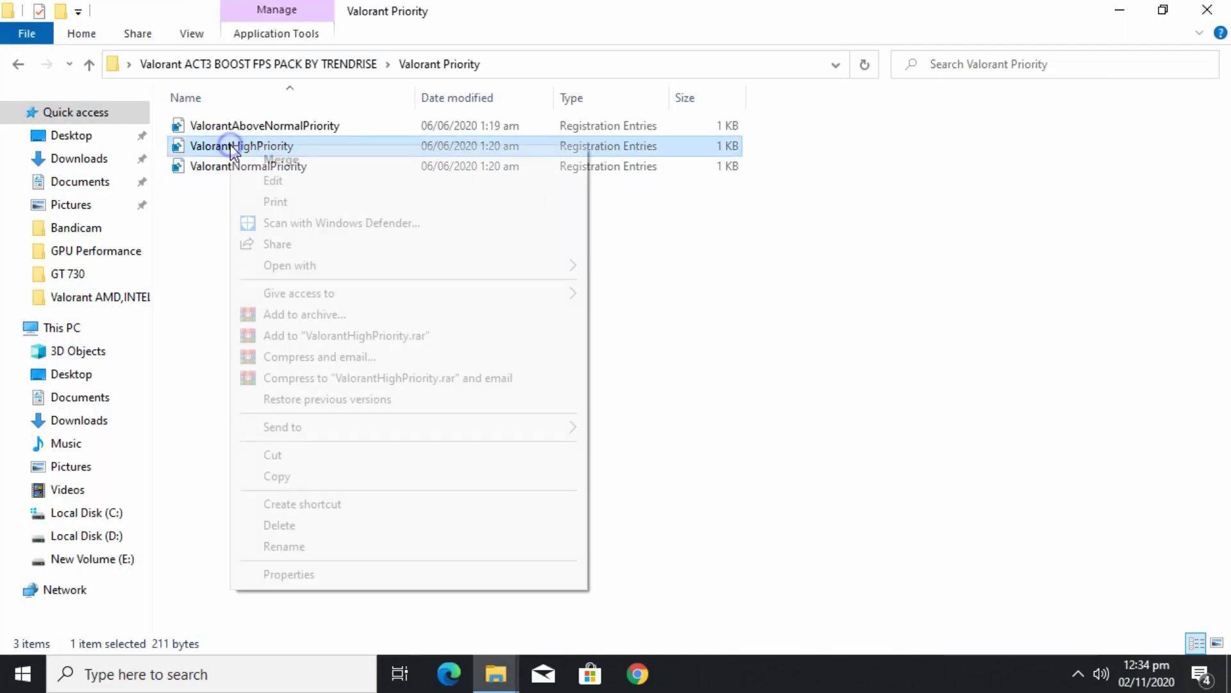
{"action": "left_click", "coordinate": [319, 160]}
{"action": "left_click", "coordinate": [499, 353]}
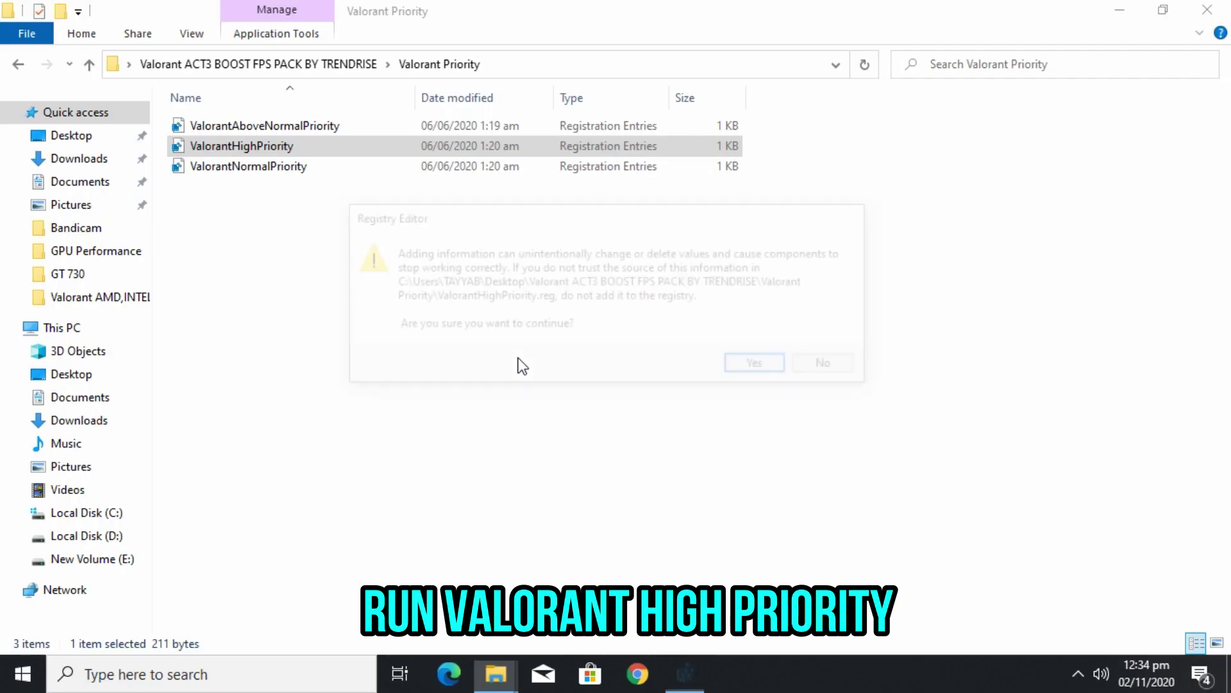
{"action": "left_click", "coordinate": [757, 365]}
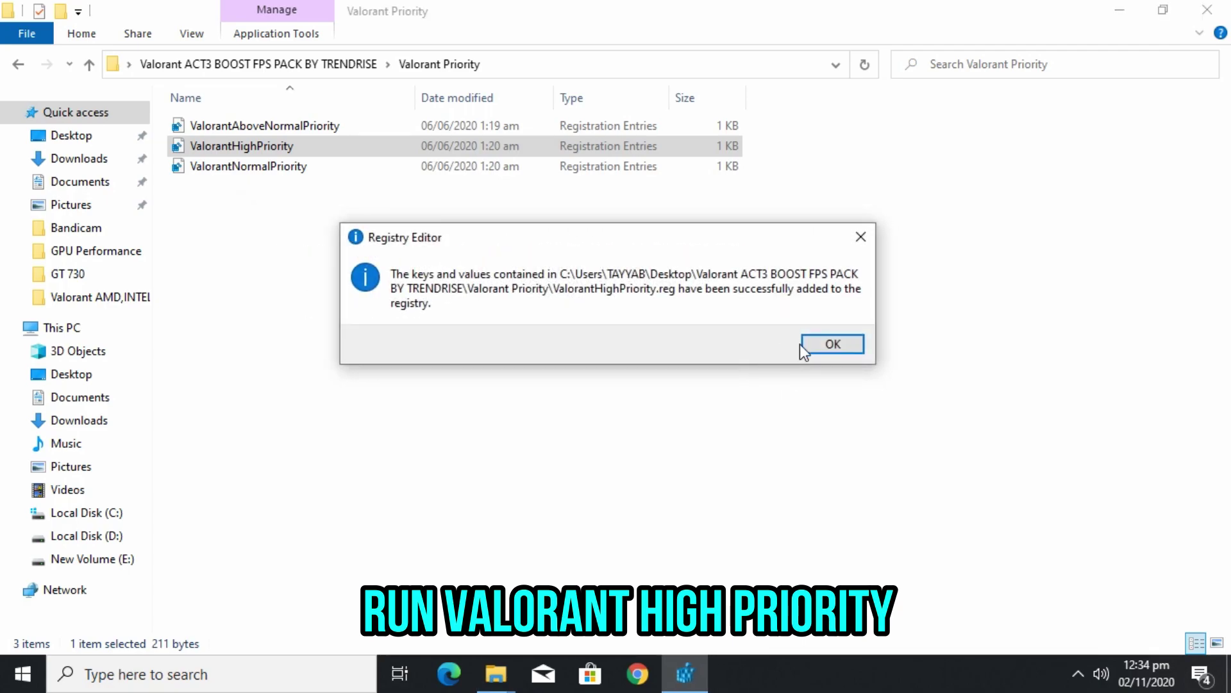
{"action": "left_click", "coordinate": [824, 350]}
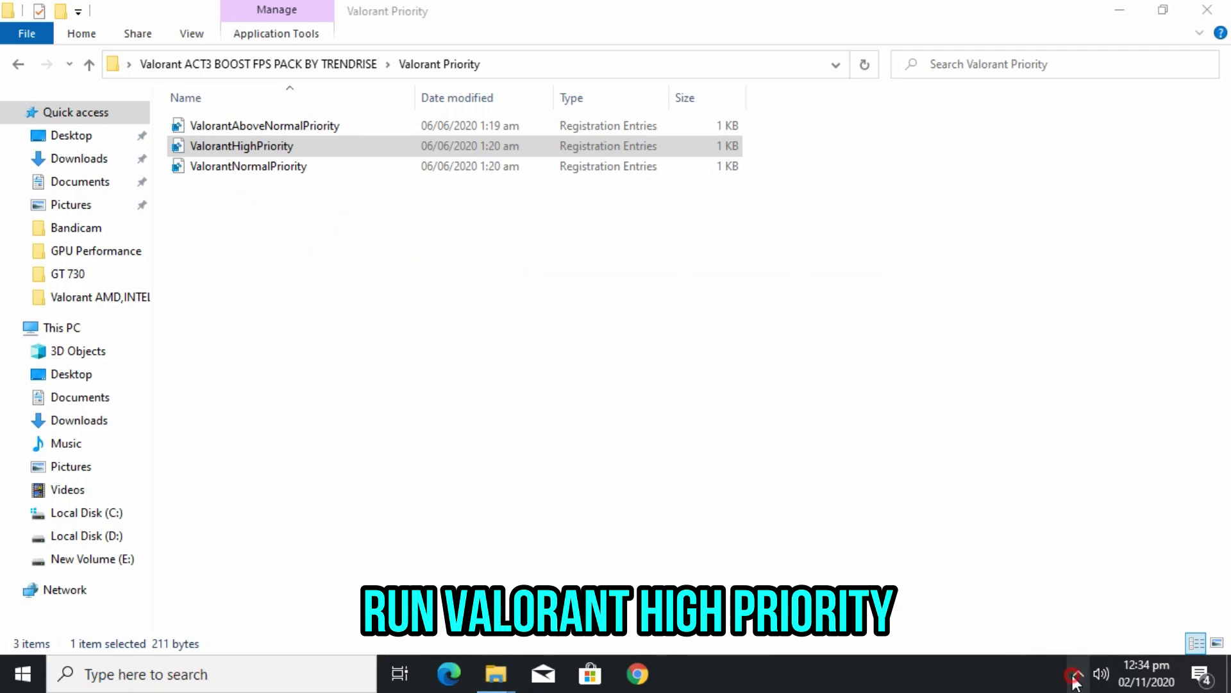
Step: Open the boost pack's Optimization > GPU Performance folder and extract the LargePage_util archive there
{"action": "left_click", "coordinate": [17, 62]}
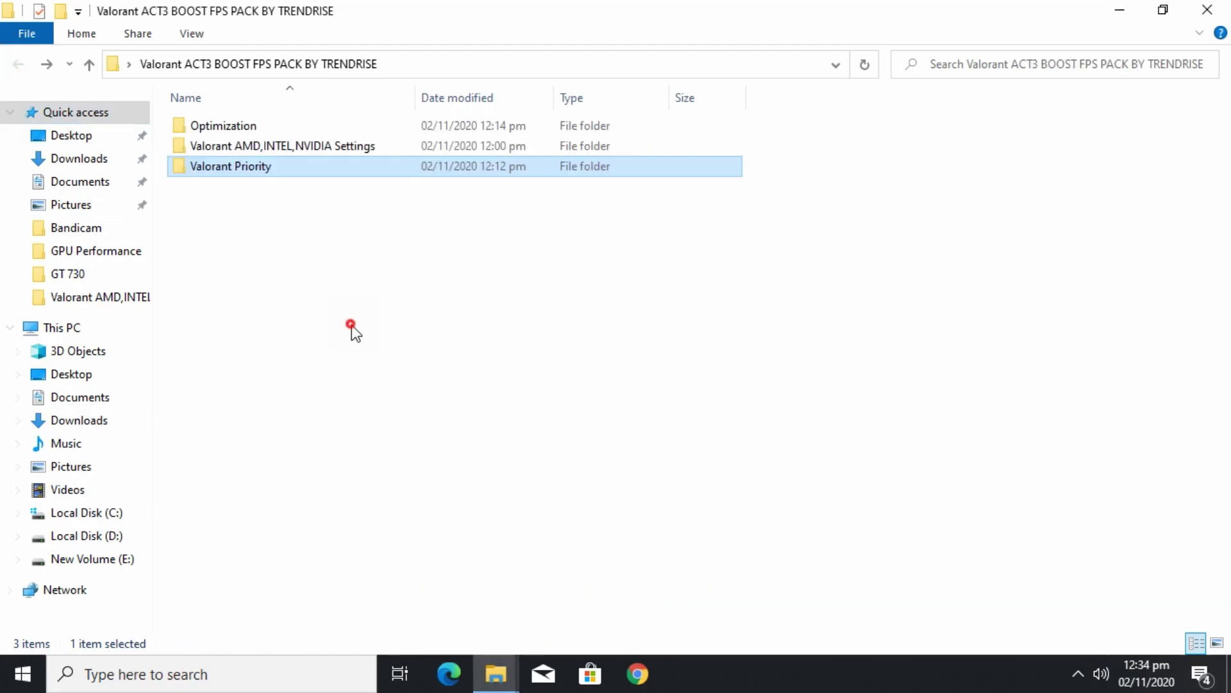
{"action": "left_click", "coordinate": [257, 123]}
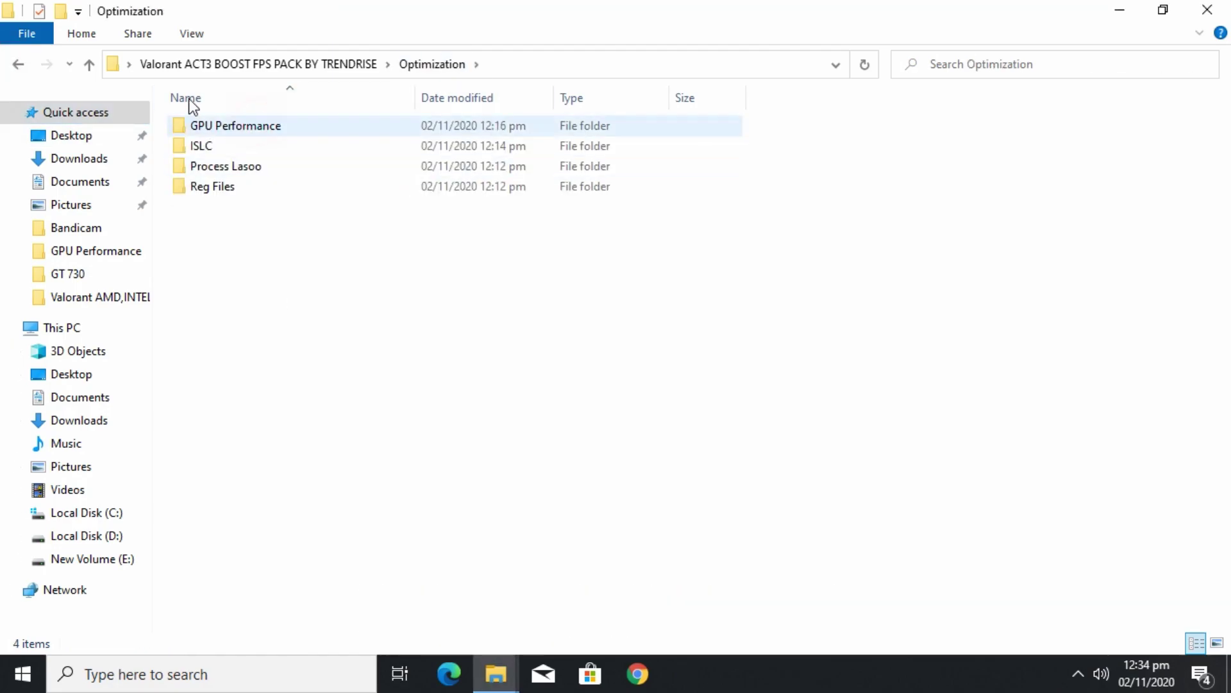
{"action": "double_click", "coordinate": [255, 126]}
{"action": "right_click", "coordinate": [220, 125]}
{"action": "left_click", "coordinate": [276, 195]}
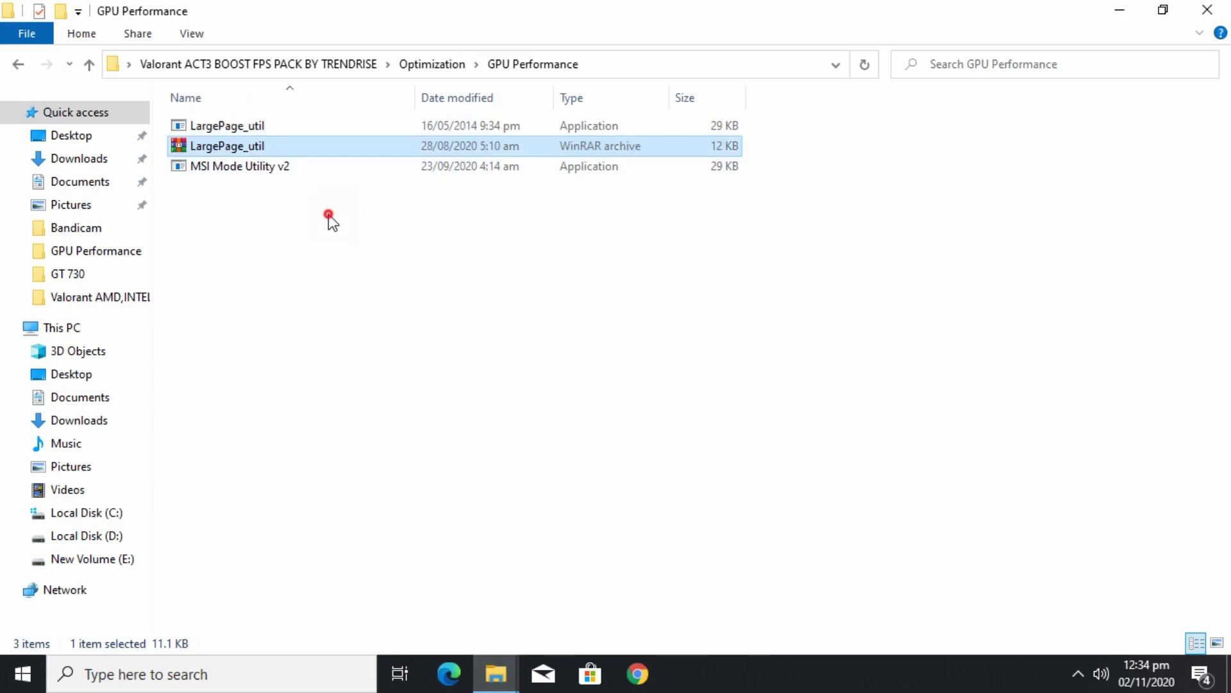
Step: Run the extracted LargePage_util application as administrator and restore its window to a smaller size
{"action": "right_click", "coordinate": [228, 126]}
{"action": "left_click", "coordinate": [282, 158]}
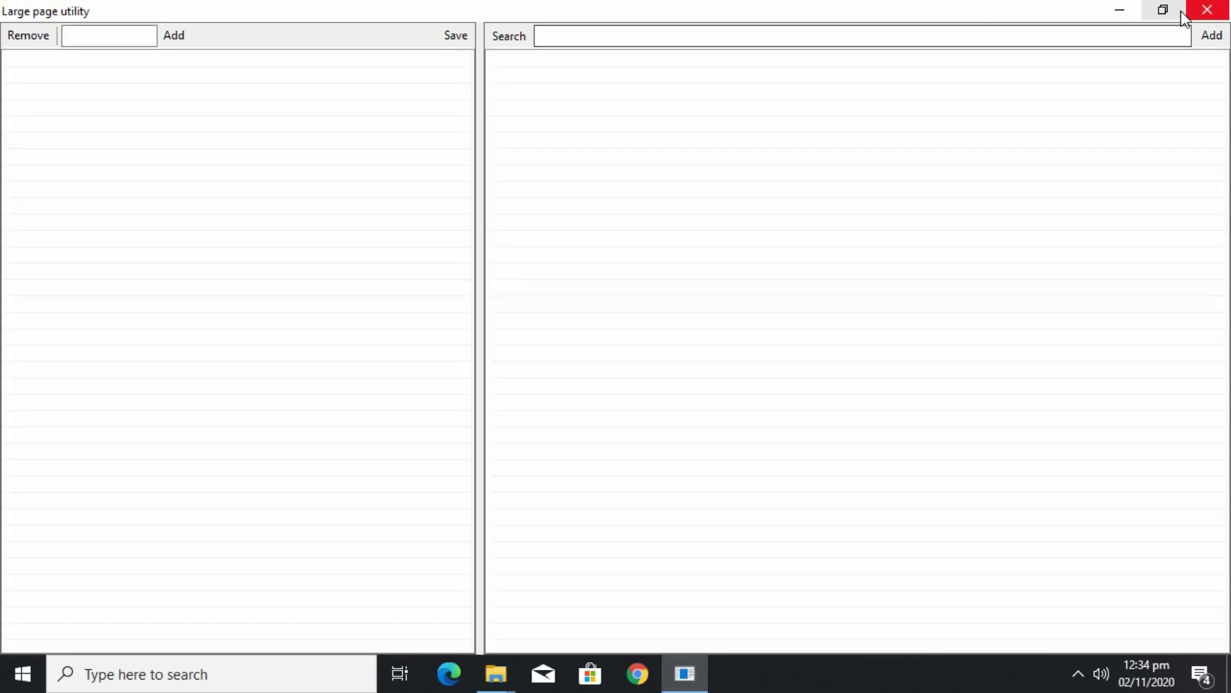
{"action": "left_click", "coordinate": [1163, 10]}
{"action": "left_click_drag", "start_coordinate": [431, 57], "coordinate": [718, 84]}
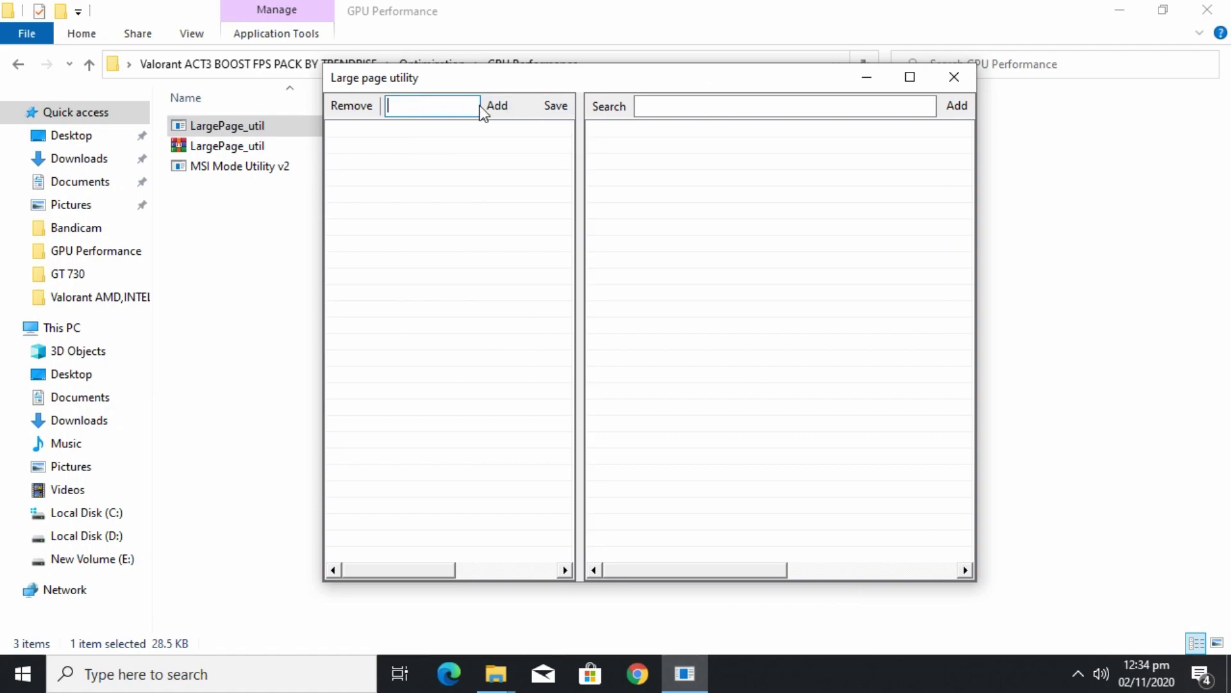
Step: Show the desktop and browse from This PC to the Riot Games folder in Local Disk (D:) > Valorant
{"action": "mouse_move", "coordinate": [494, 685]}
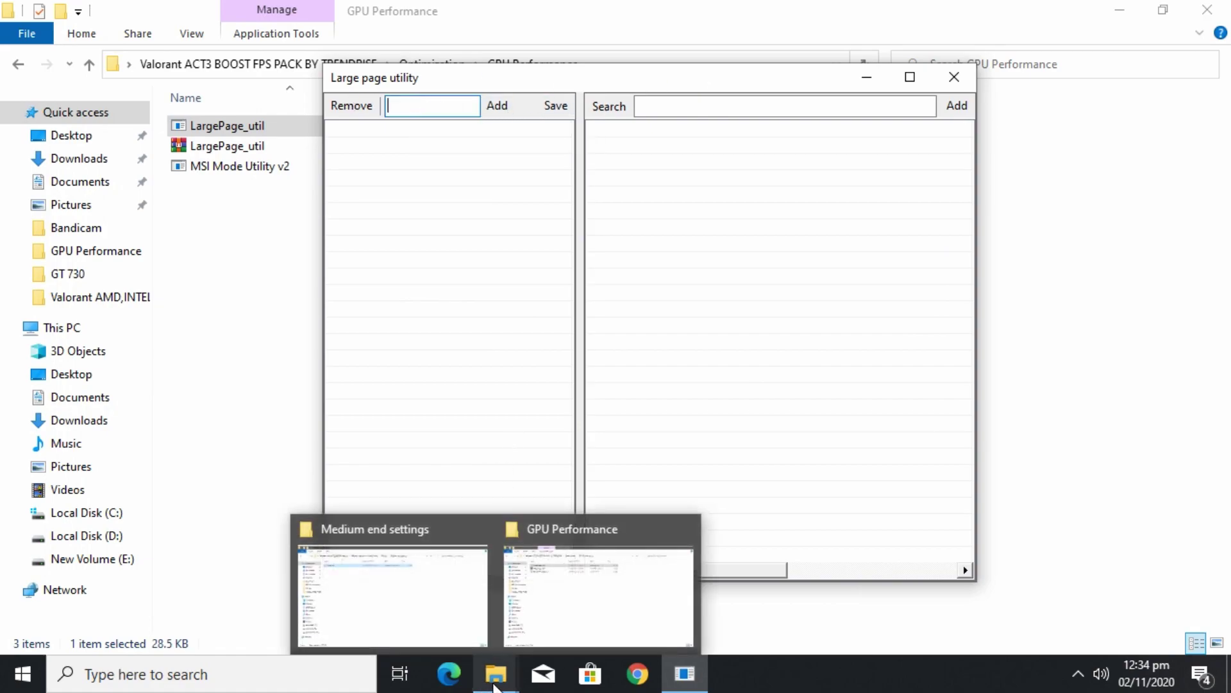
{"action": "right_click", "coordinate": [846, 674]}
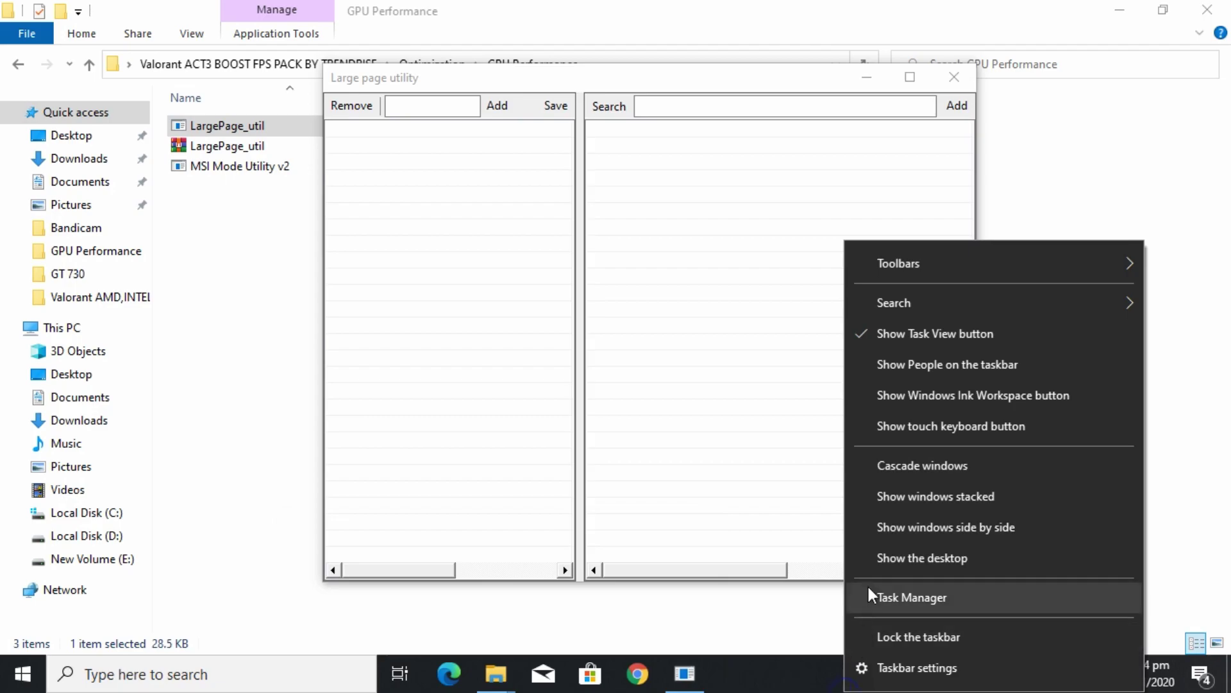
{"action": "left_click", "coordinate": [904, 560]}
{"action": "double_click", "coordinate": [32, 121]}
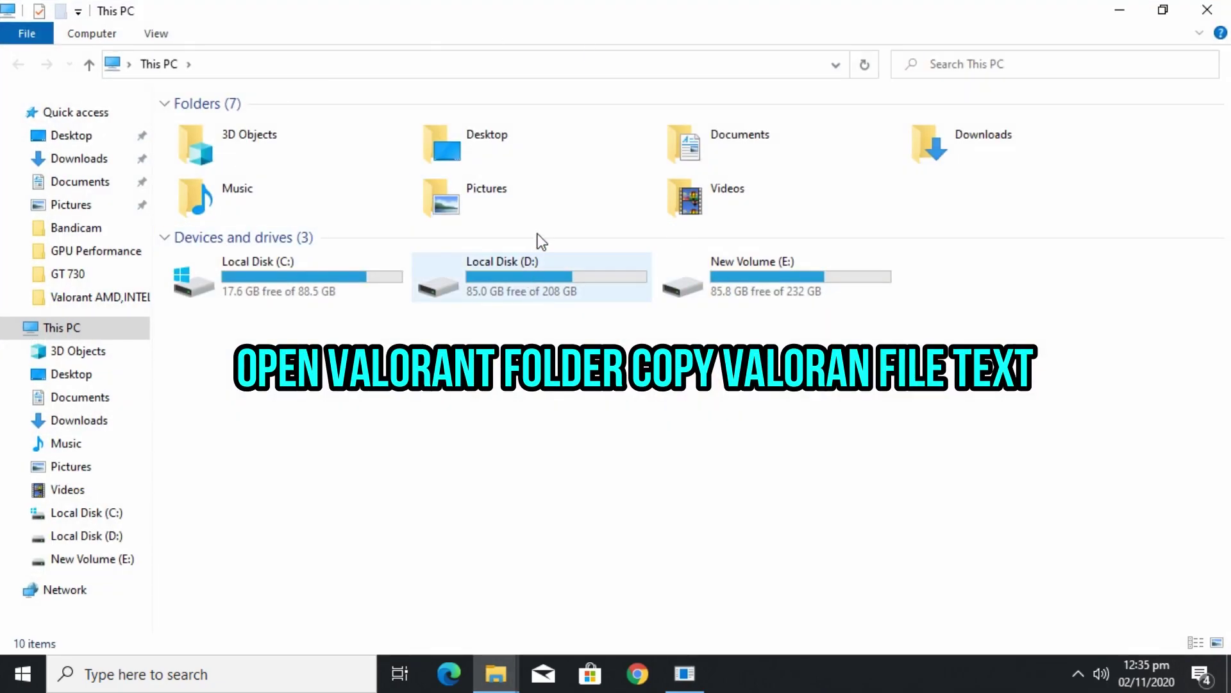
{"action": "double_click", "coordinate": [568, 283]}
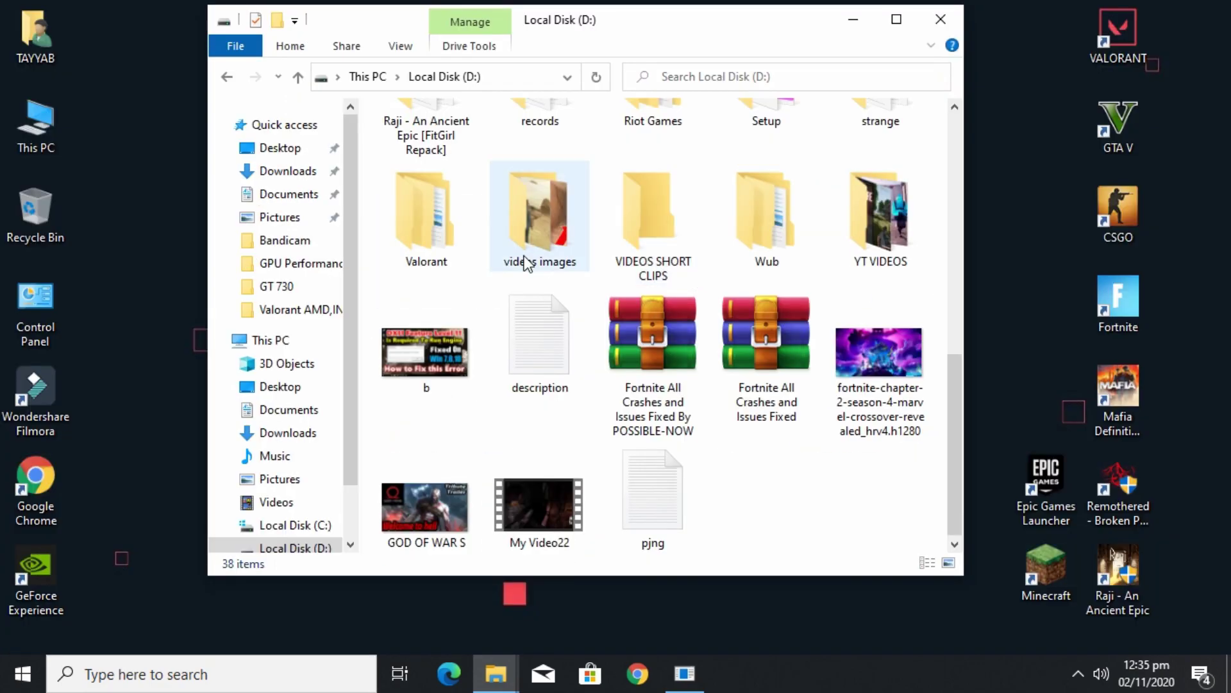
{"action": "double_click", "coordinate": [424, 212]}
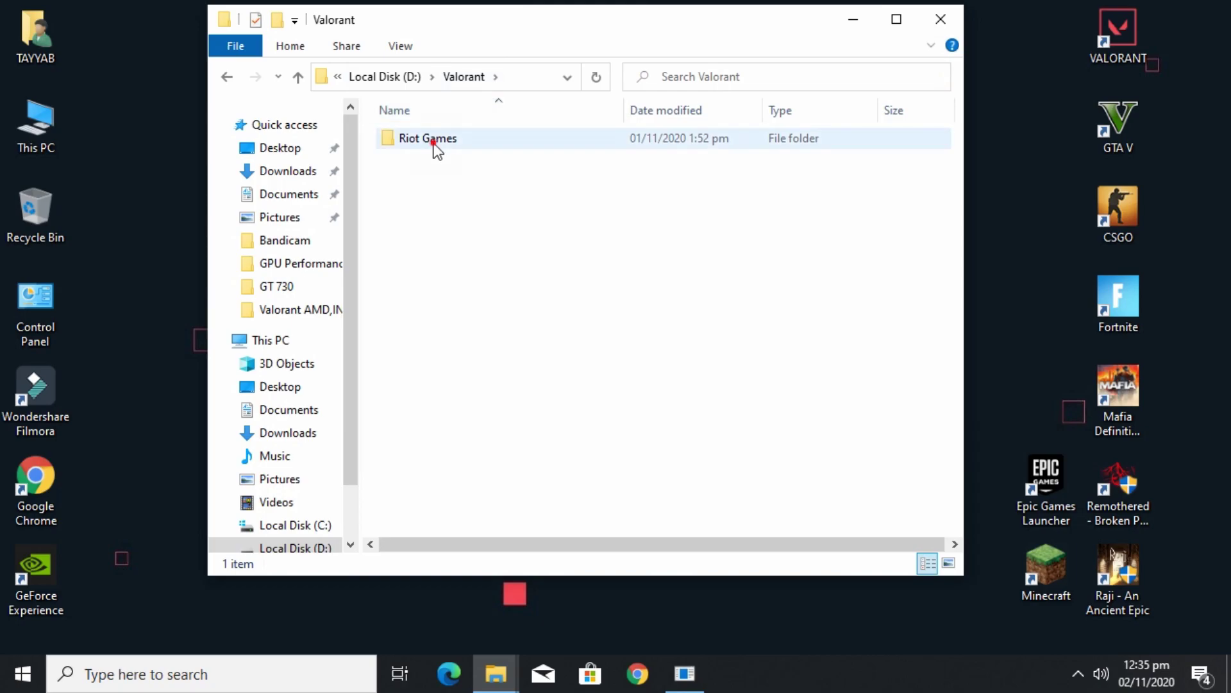
{"action": "double_click", "coordinate": [432, 141]}
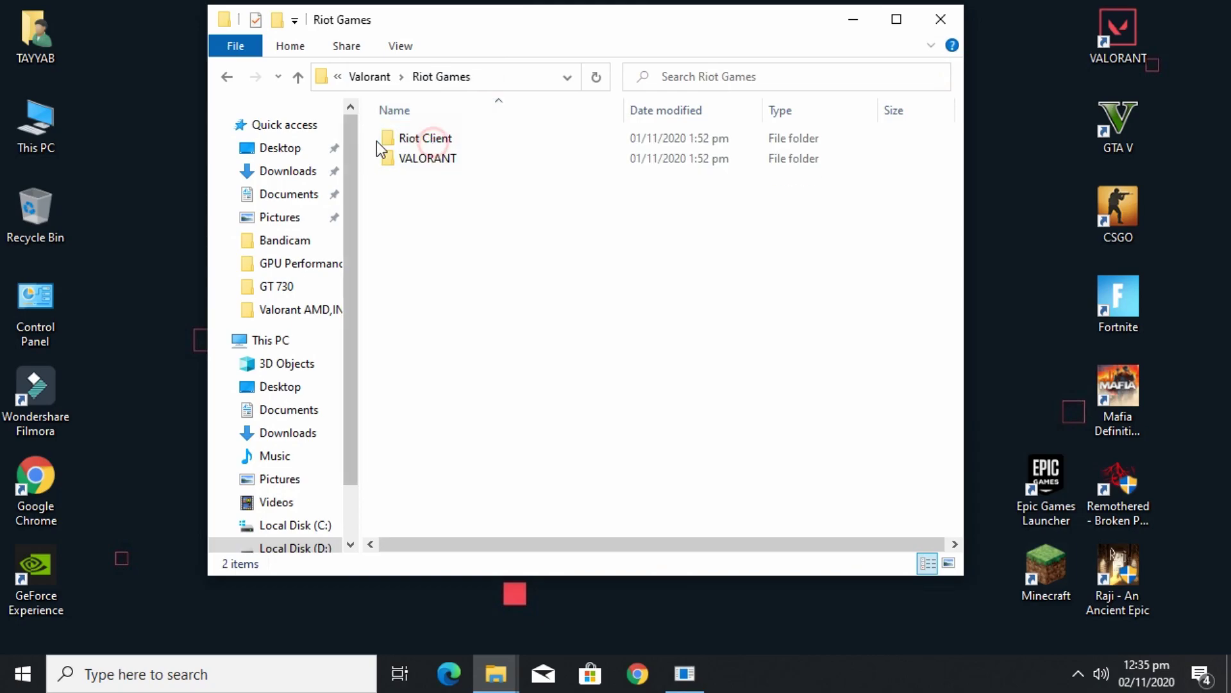
Step: Open the Win64 folder under VALORANT > live > ShooterGame > Binaries
{"action": "double_click", "coordinate": [449, 162]}
{"action": "double_click", "coordinate": [418, 142]}
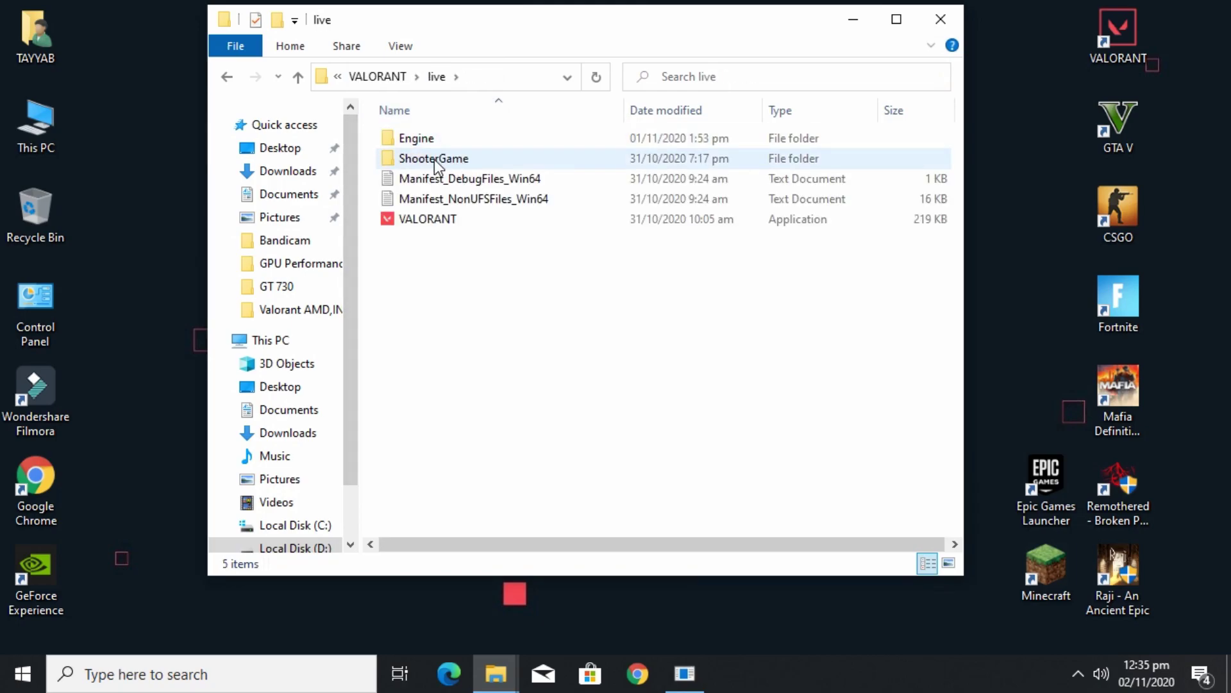
{"action": "double_click", "coordinate": [434, 158]}
{"action": "double_click", "coordinate": [416, 140]}
{"action": "double_click", "coordinate": [432, 142]}
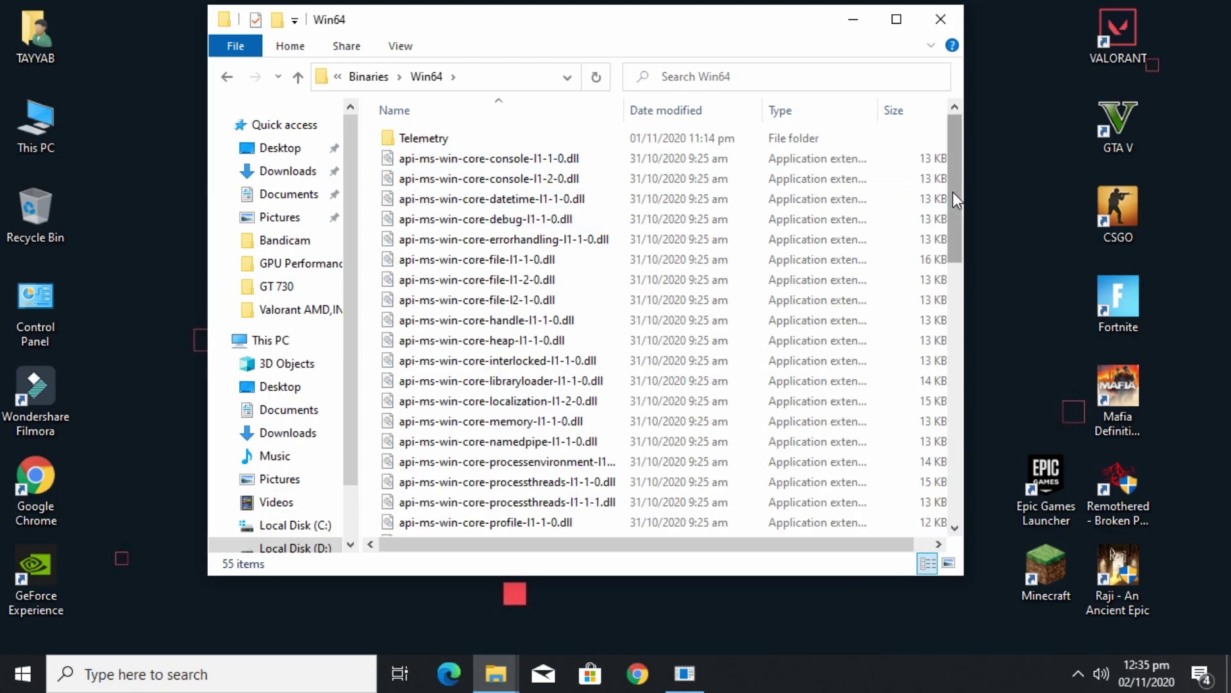
Step: Copy the name text of the VALORANT-Win64-Shipping application in a maximized Win64 folder window
{"action": "left_click", "coordinate": [897, 18]}
{"action": "scroll", "coordinate": [641, 298], "scroll_direction": "down", "scroll_amount": 4}
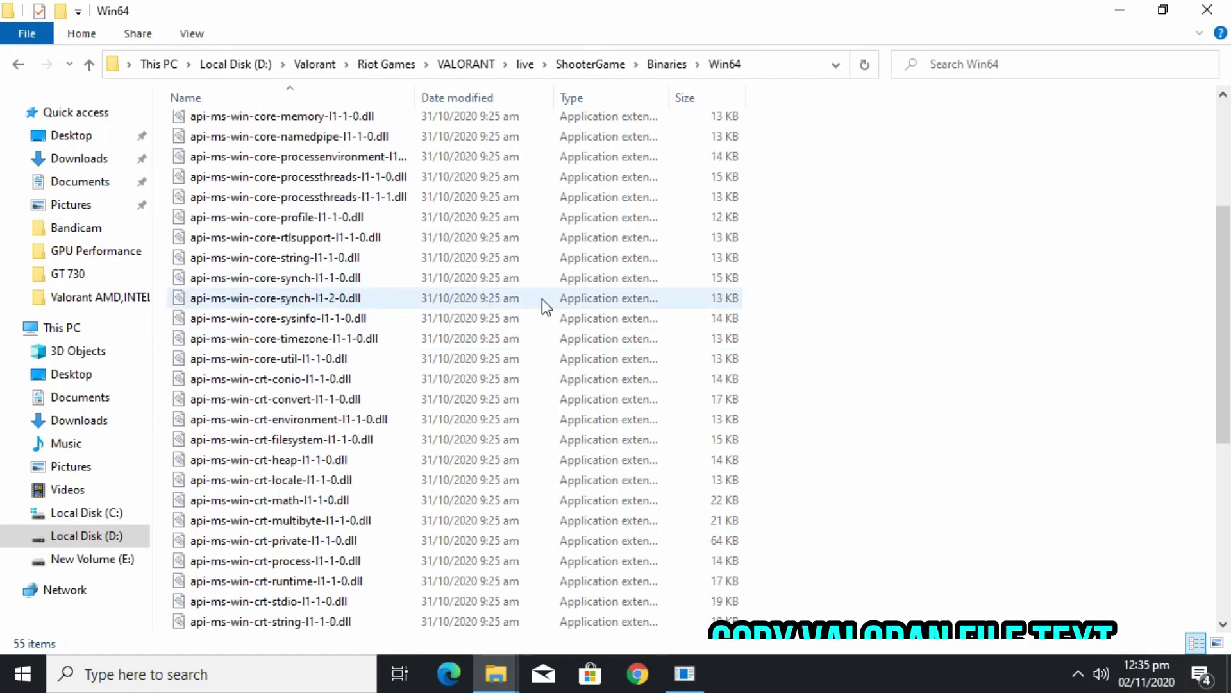
{"action": "scroll", "coordinate": [541, 302], "scroll_direction": "down", "scroll_amount": 6}
{"action": "left_click", "coordinate": [266, 560]}
{"action": "right_click", "coordinate": [273, 556]}
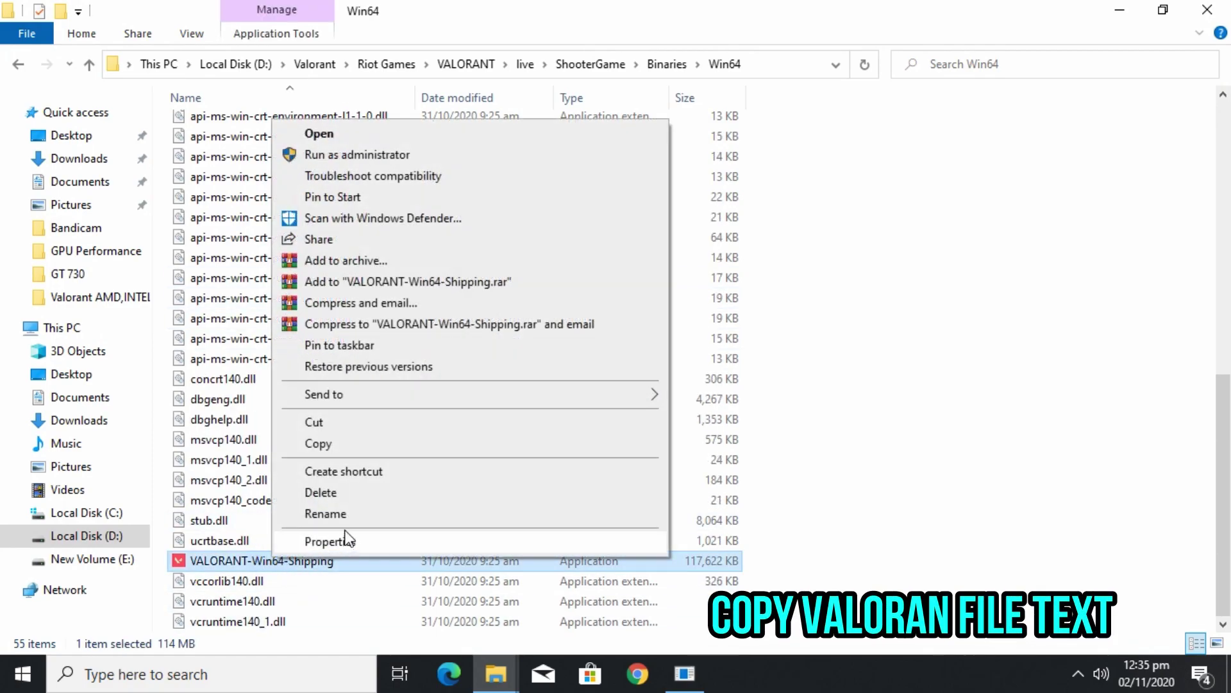
{"action": "left_click", "coordinate": [326, 513]}
{"action": "right_click", "coordinate": [301, 558]}
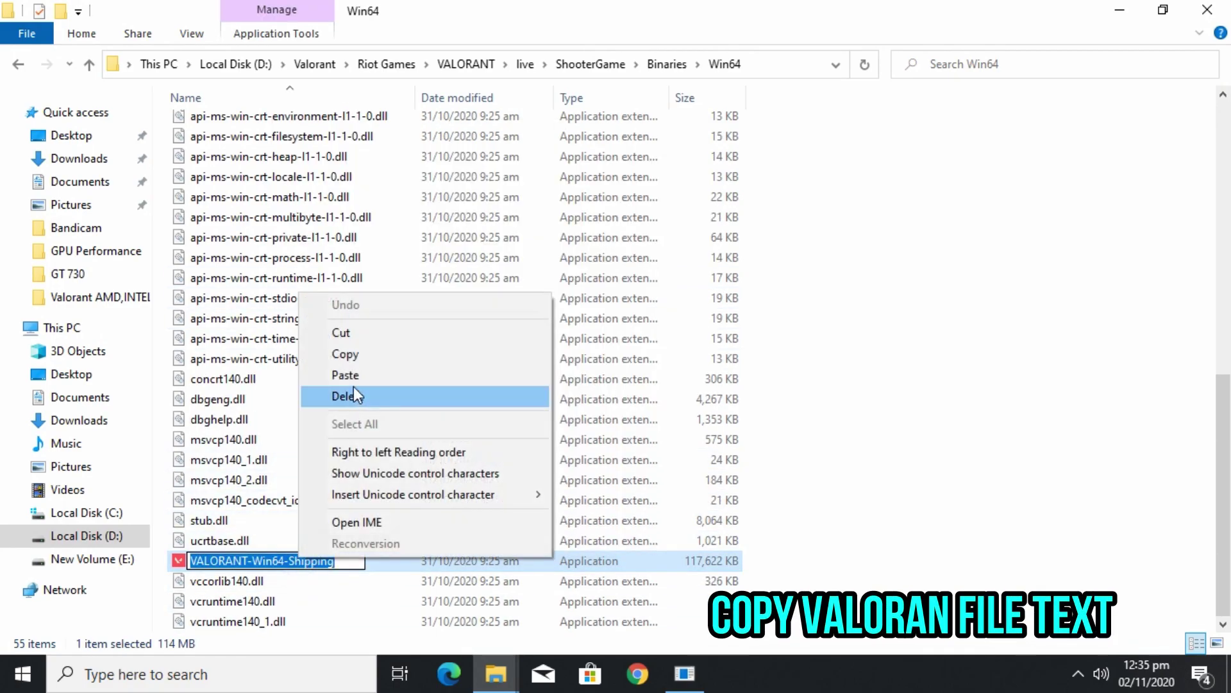
{"action": "left_click", "coordinate": [357, 353]}
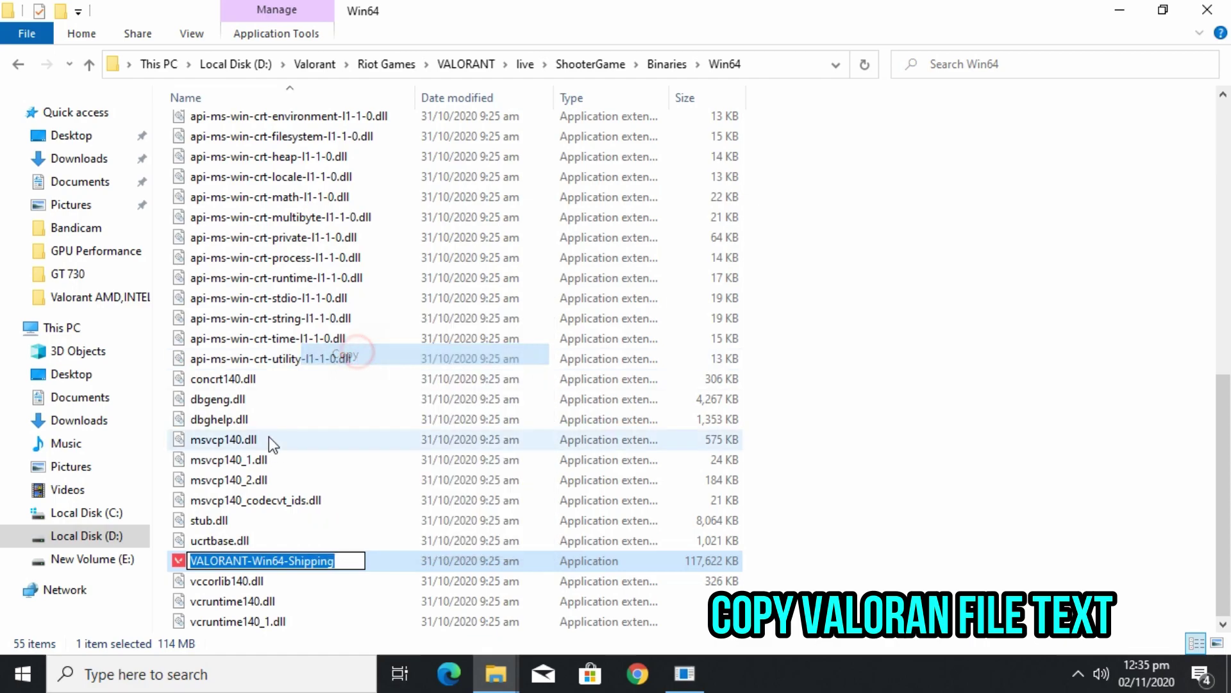
{"action": "right_click", "coordinate": [314, 562]}
{"action": "left_click", "coordinate": [391, 351]}
Step: Return to Large page utility, paste the copied name with .exe appended and add VALORANT-Win64-Shipping.exe to its app list
{"action": "left_click", "coordinate": [1120, 10]}
{"action": "left_click", "coordinate": [685, 674]}
{"action": "right_click", "coordinate": [406, 110]}
{"action": "left_click", "coordinate": [470, 186]}
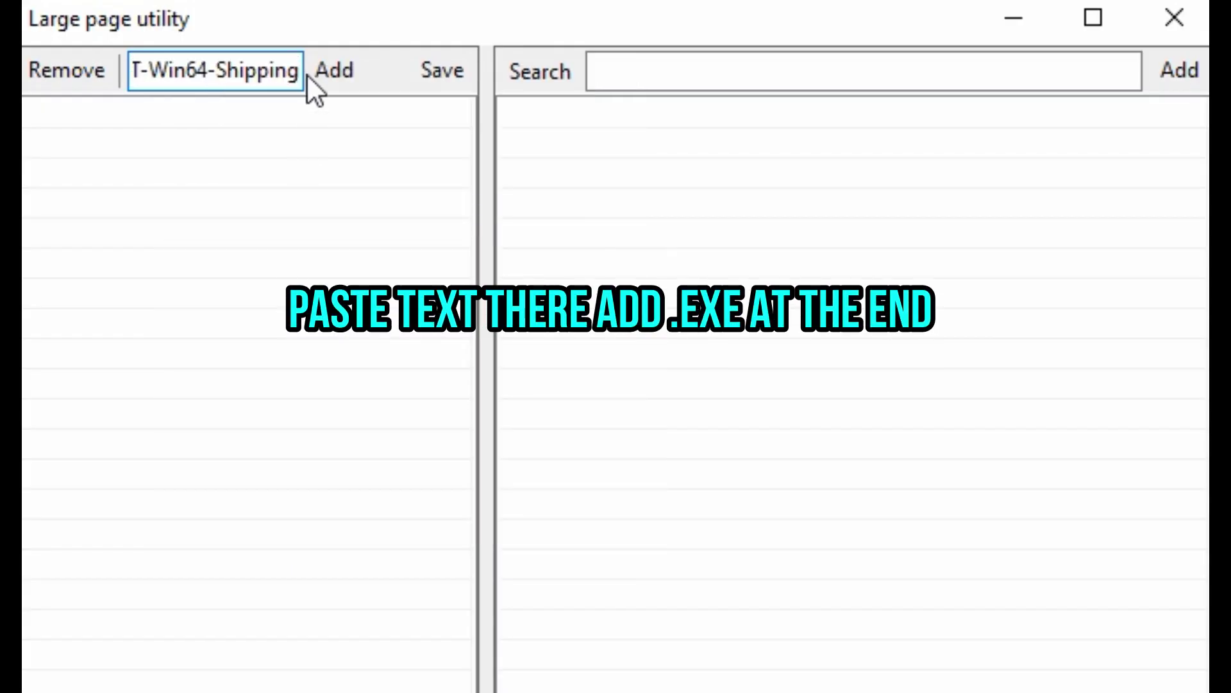
{"action": "type", "text": ".ex"}
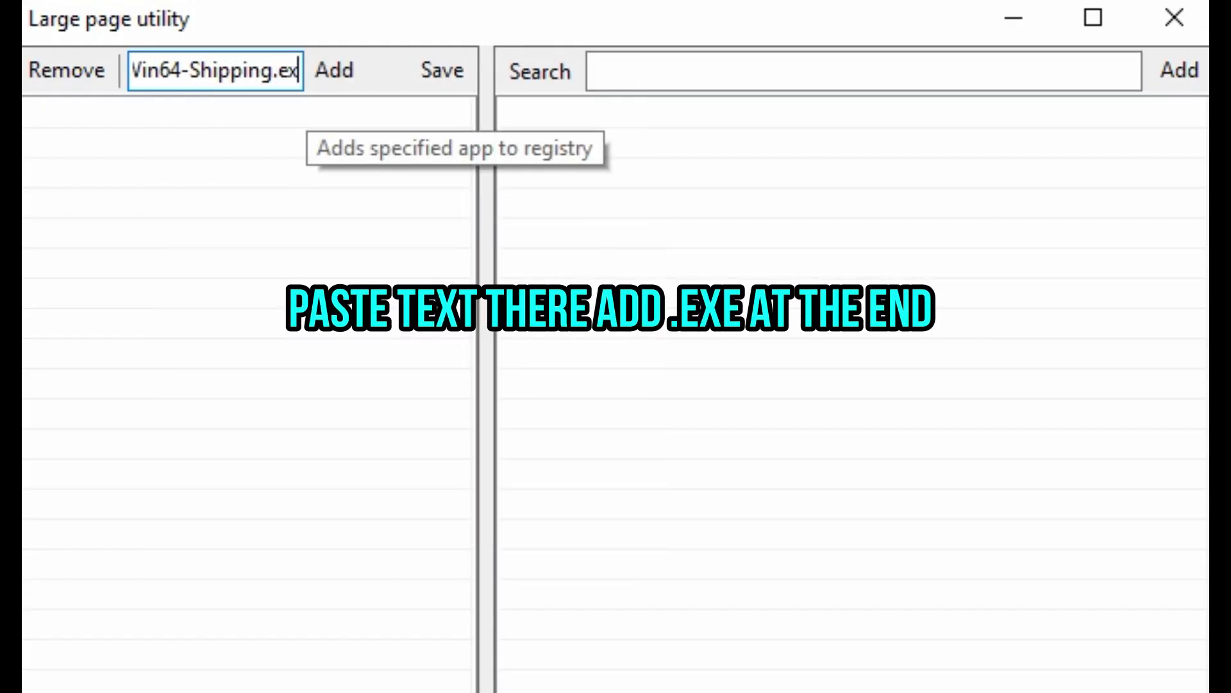
{"action": "type", "text": "e"}
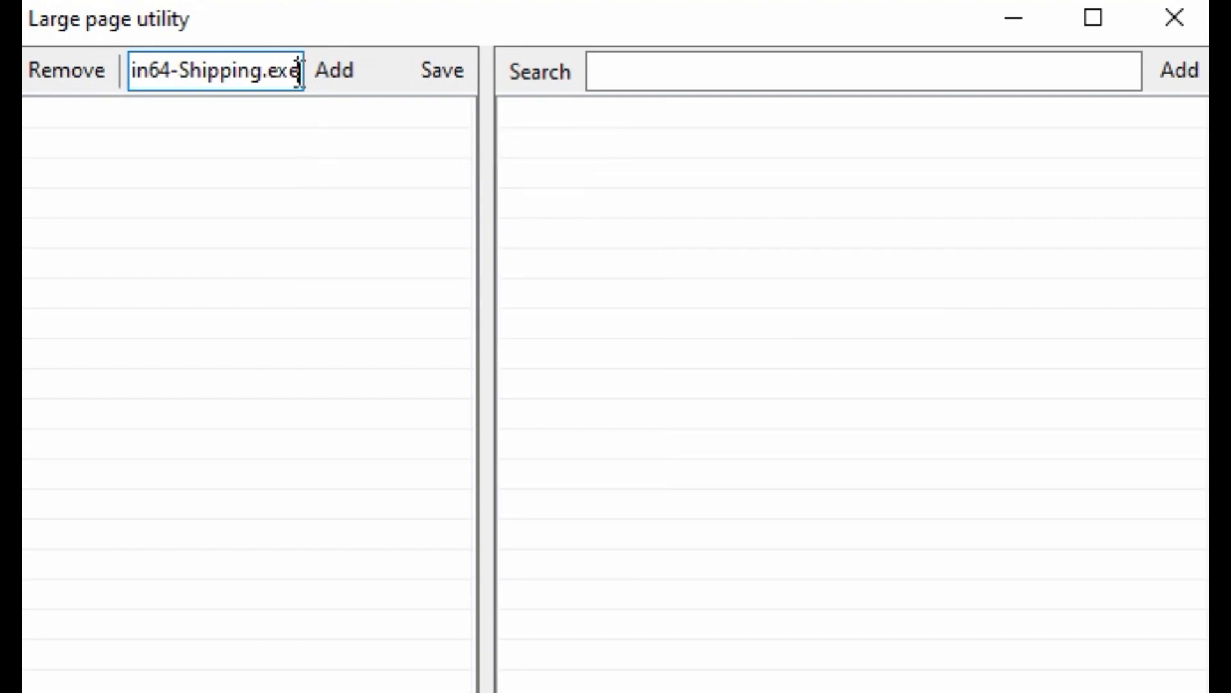
{"action": "left_click", "coordinate": [349, 67]}
{"action": "left_click", "coordinate": [387, 118]}
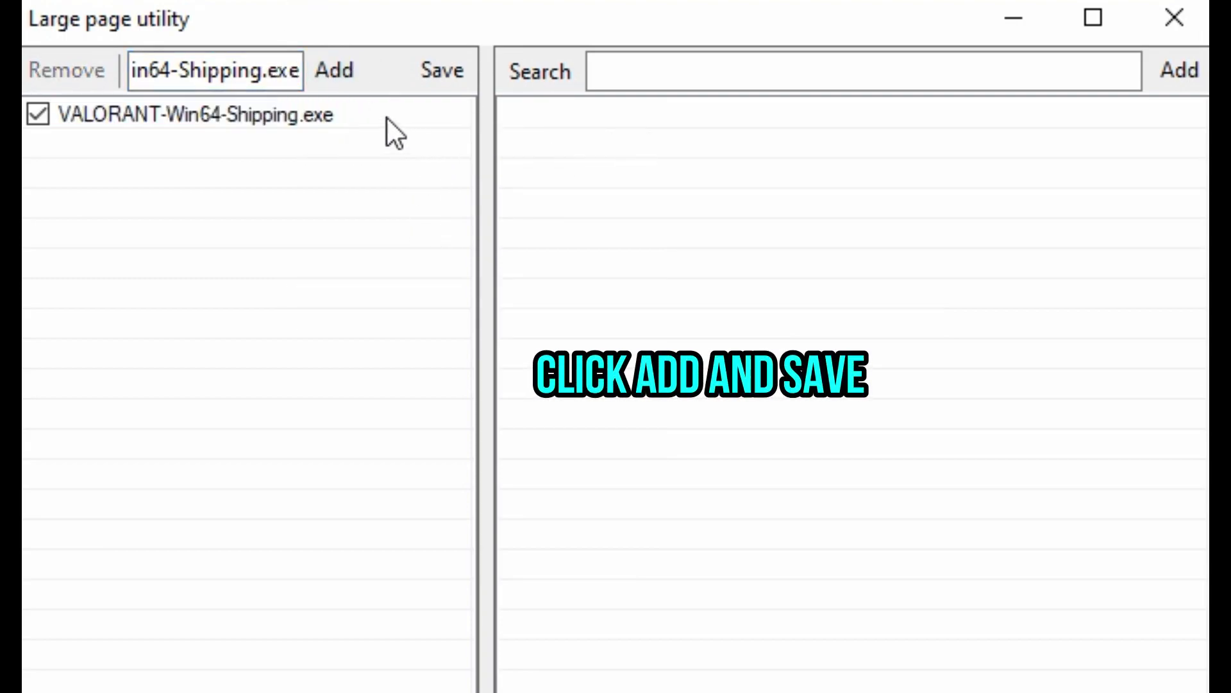
Step: Save the app list as a registry file, close the utility and reopen the boost pack's Optimization > GPU Performance folder
{"action": "left_click", "coordinate": [461, 60]}
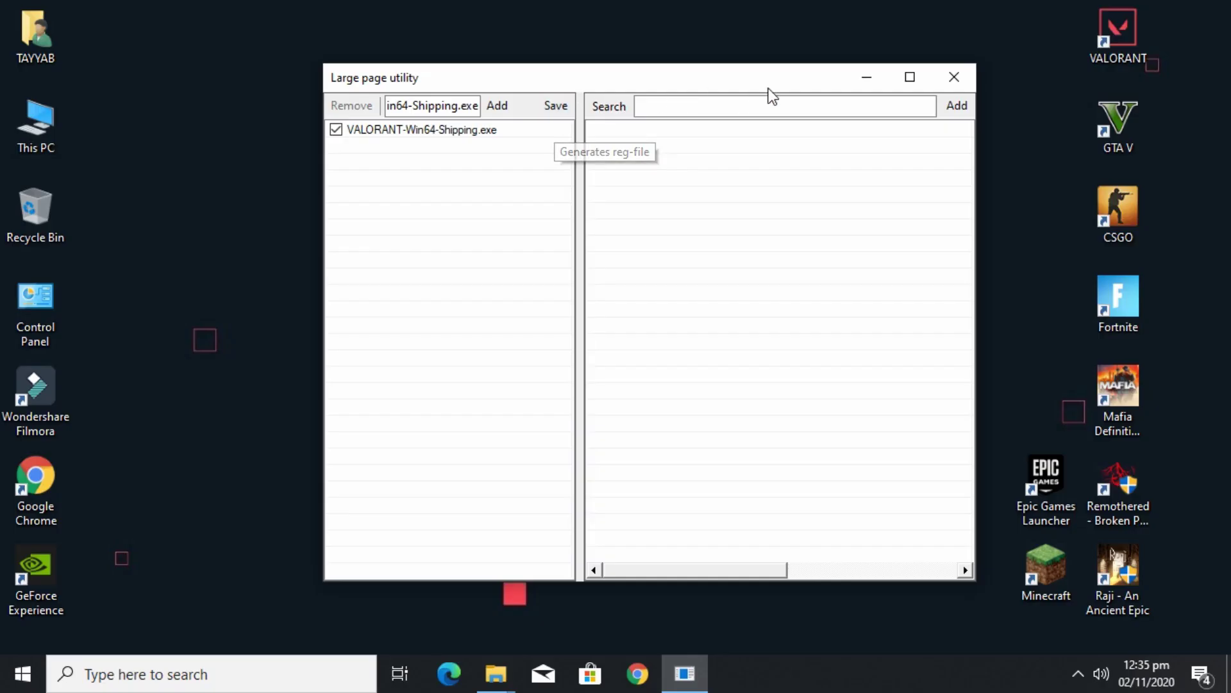
{"action": "left_click", "coordinate": [960, 86]}
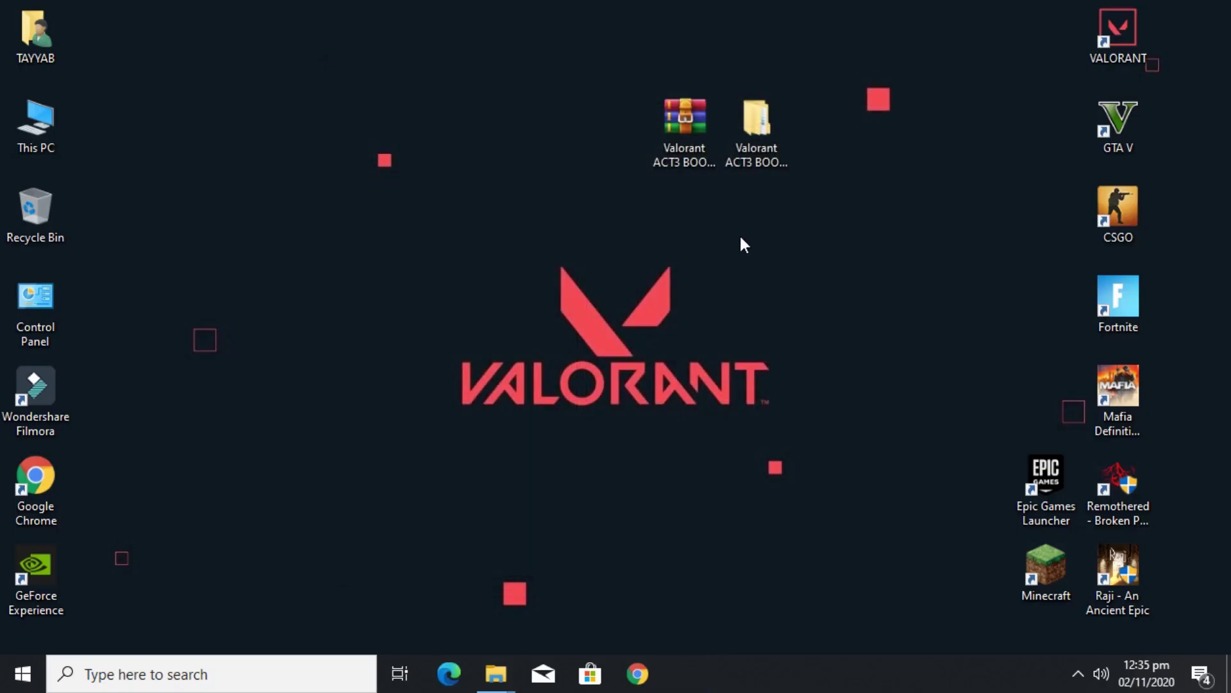
{"action": "double_click", "coordinate": [747, 160]}
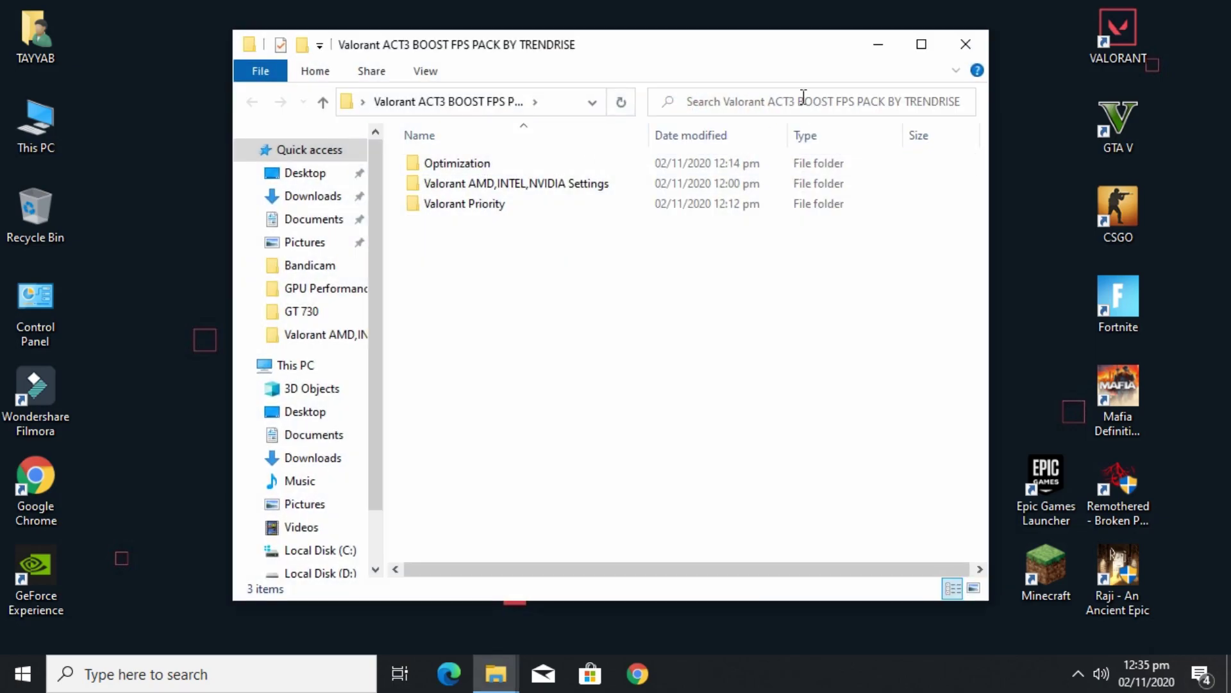
{"action": "left_click", "coordinate": [924, 53]}
{"action": "double_click", "coordinate": [242, 126]}
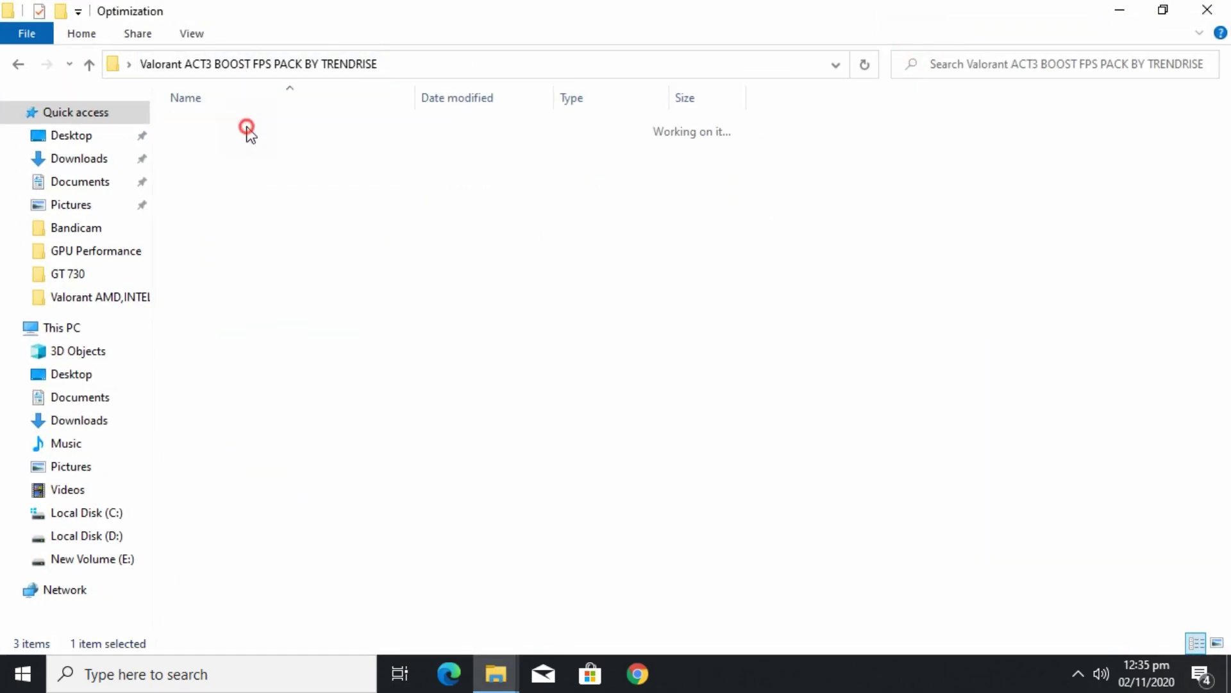
{"action": "double_click", "coordinate": [240, 125]}
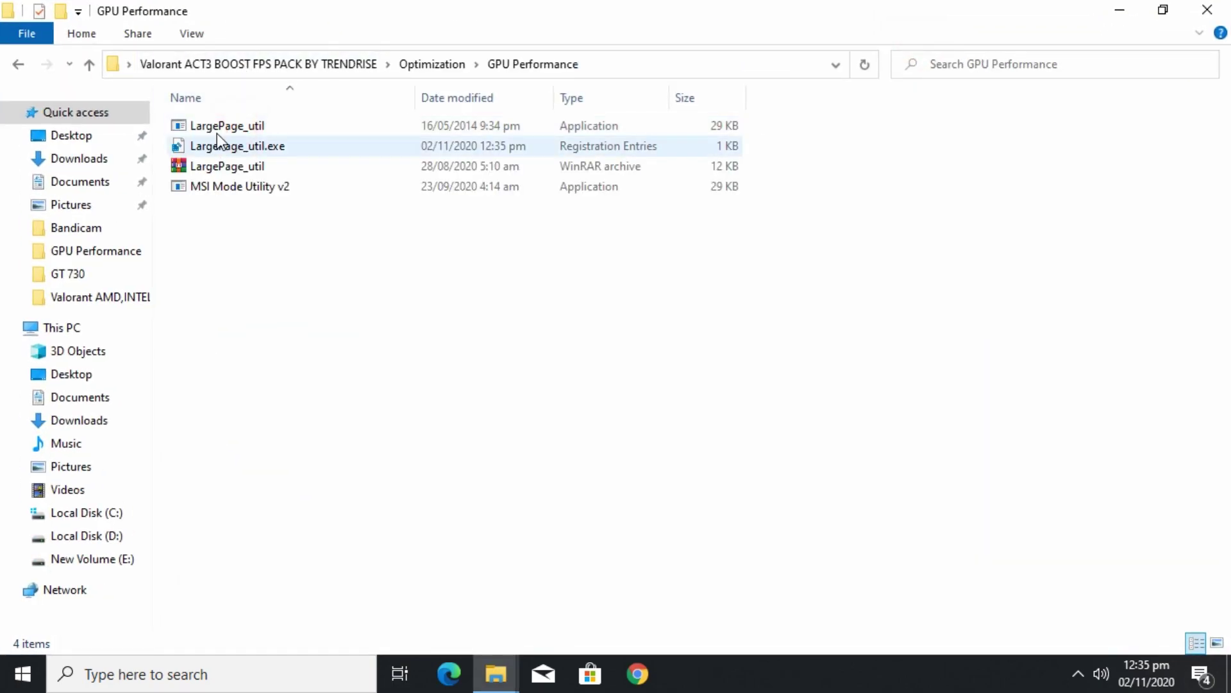
Step: Merge the LargePage_util.exe registration entries file into the registry and accept the confirmation
{"action": "right_click", "coordinate": [253, 149]}
{"action": "left_click", "coordinate": [291, 160]}
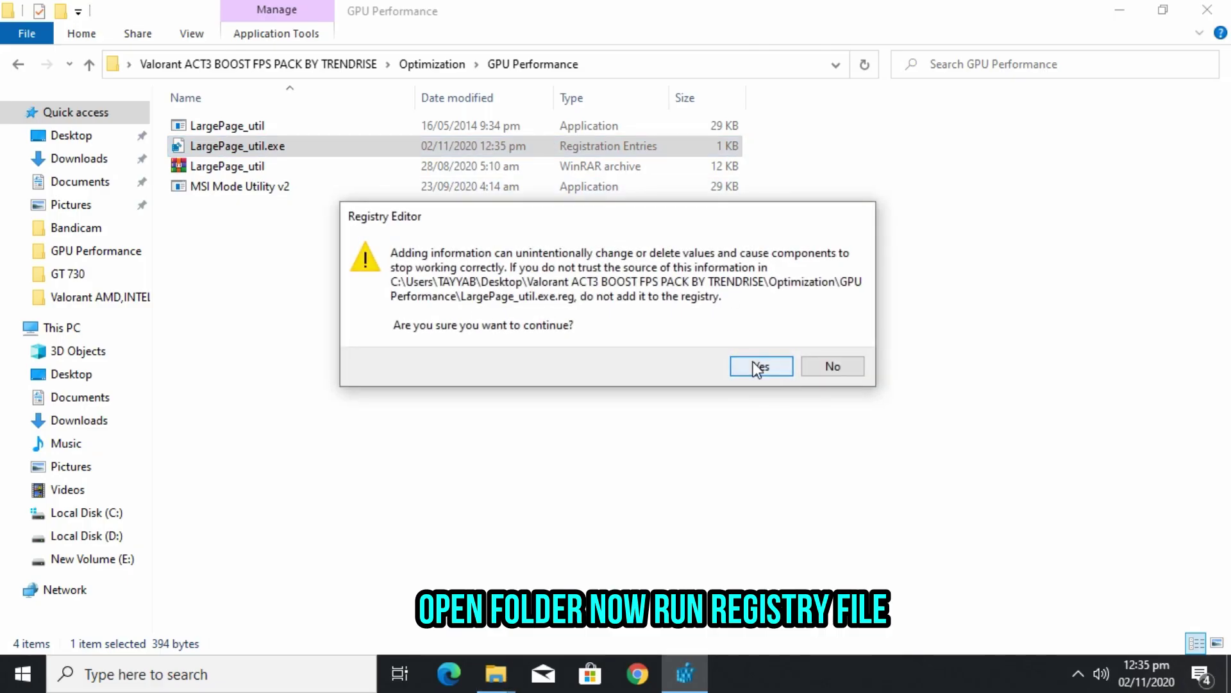
{"action": "left_click", "coordinate": [756, 364]}
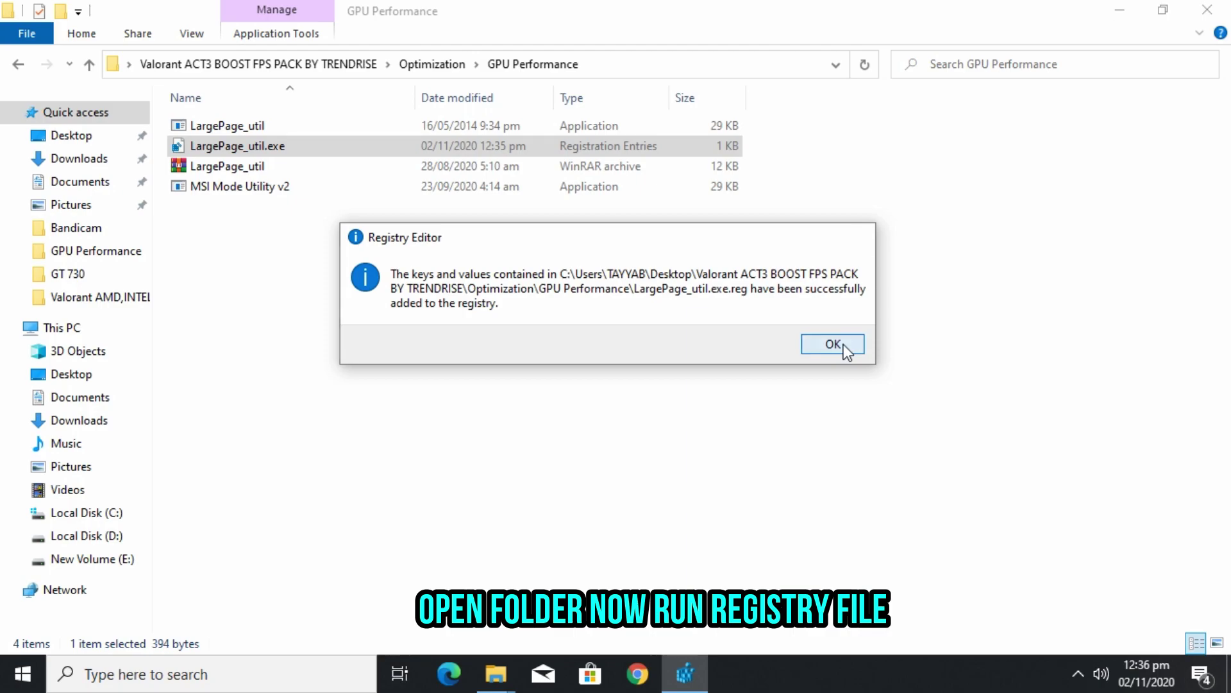
{"action": "left_click", "coordinate": [833, 344]}
{"action": "left_click", "coordinate": [385, 286]}
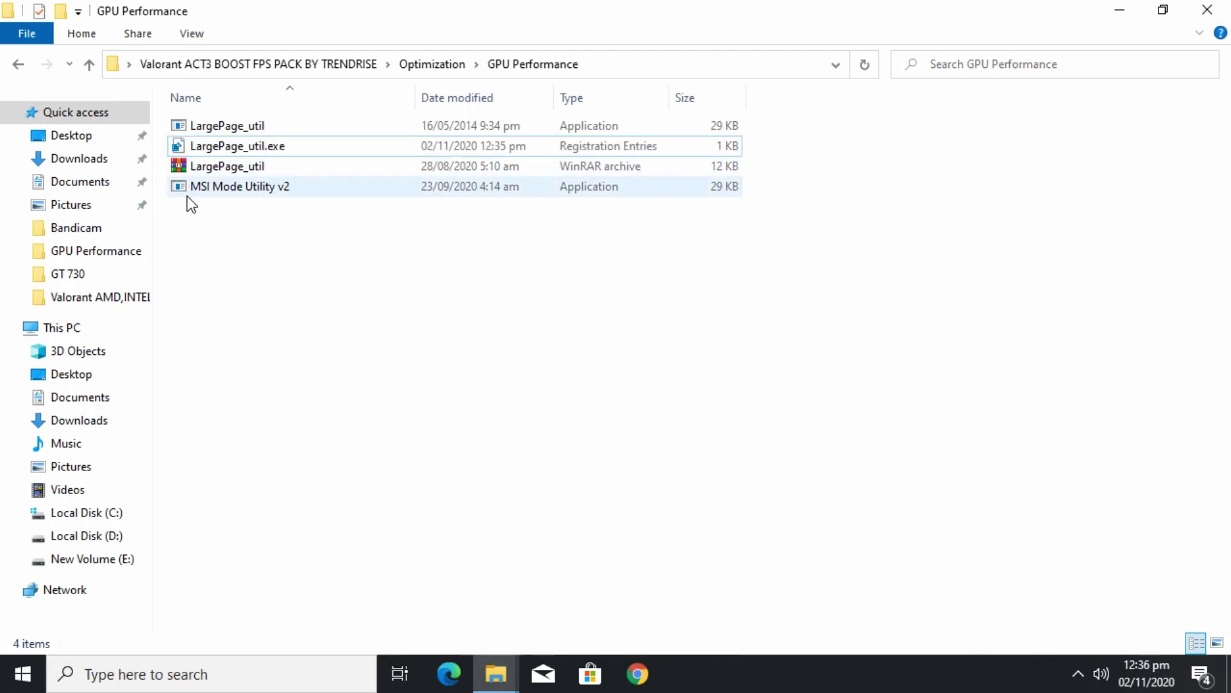
Step: Launch MSI Mode Utility v2 from the GPU Performance folder and select the NVIDIA GeForce GTX 950 in its device list
{"action": "left_click", "coordinate": [238, 185]}
{"action": "right_click", "coordinate": [257, 186]}
{"action": "left_click", "coordinate": [335, 212]}
{"action": "left_click", "coordinate": [795, 370]}
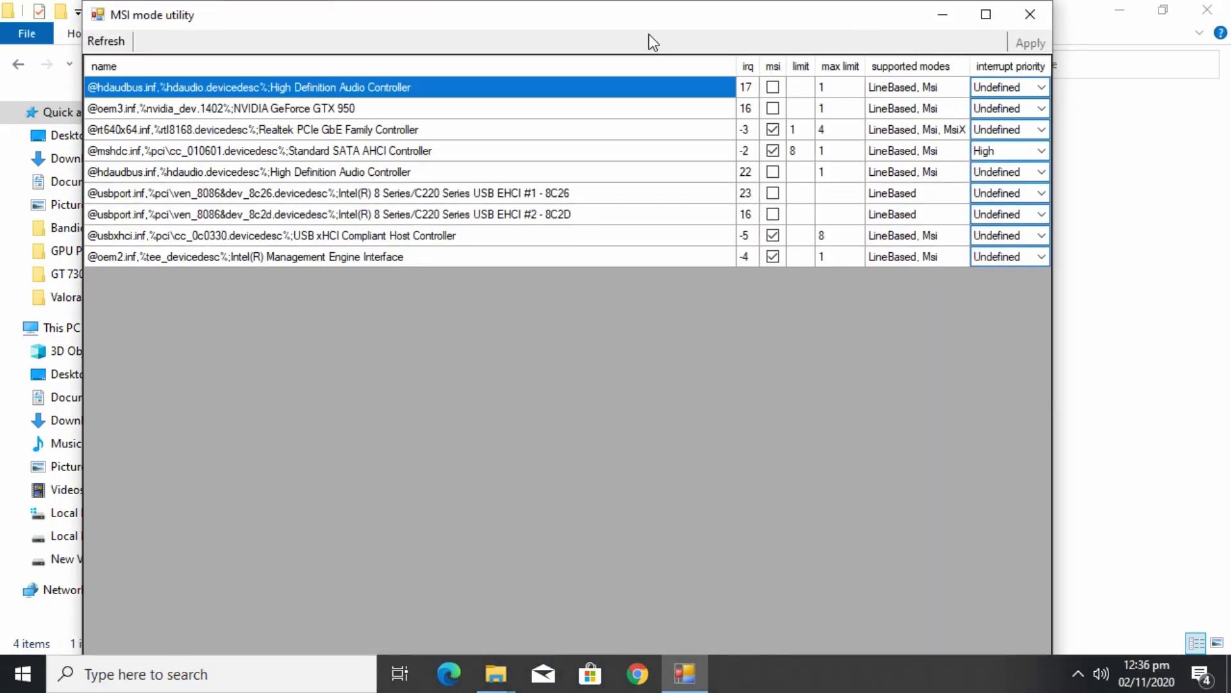
{"action": "left_click_drag", "start_coordinate": [428, 5], "coordinate": [594, 107]}
{"action": "left_click", "coordinate": [740, 195]}
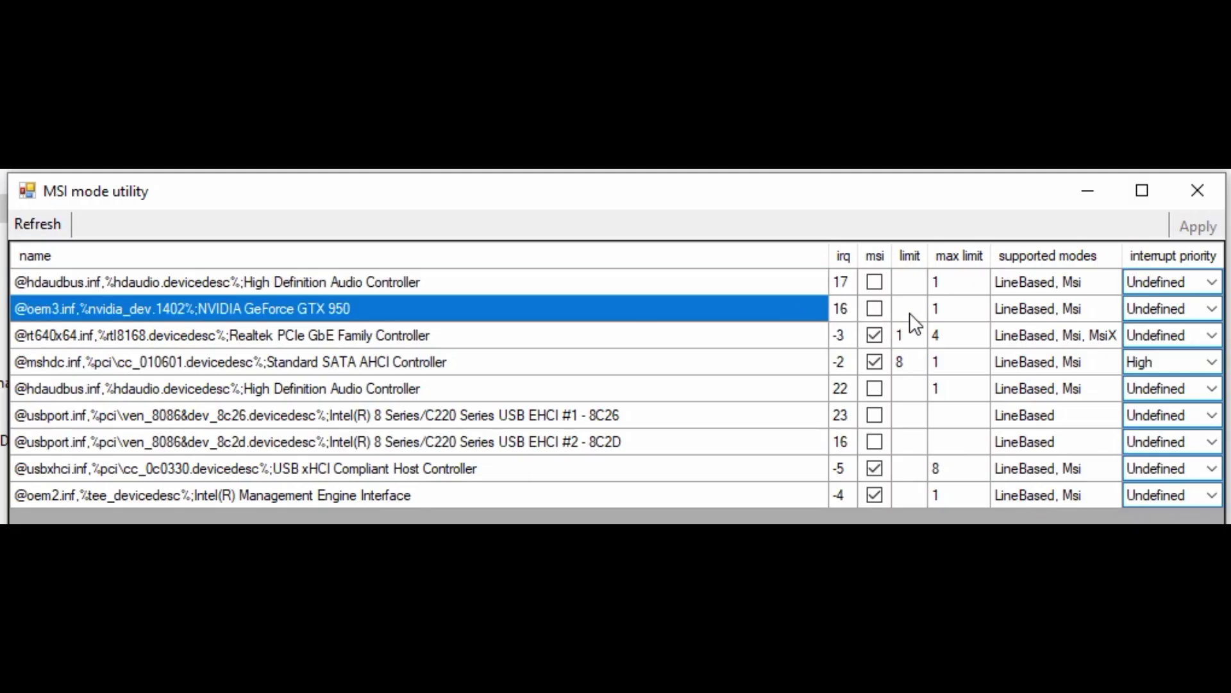
Step: Enable MSI mode for the NVIDIA GeForce GTX 950 with High interrupt priority, apply the changes and close the utility
{"action": "left_click", "coordinate": [883, 313]}
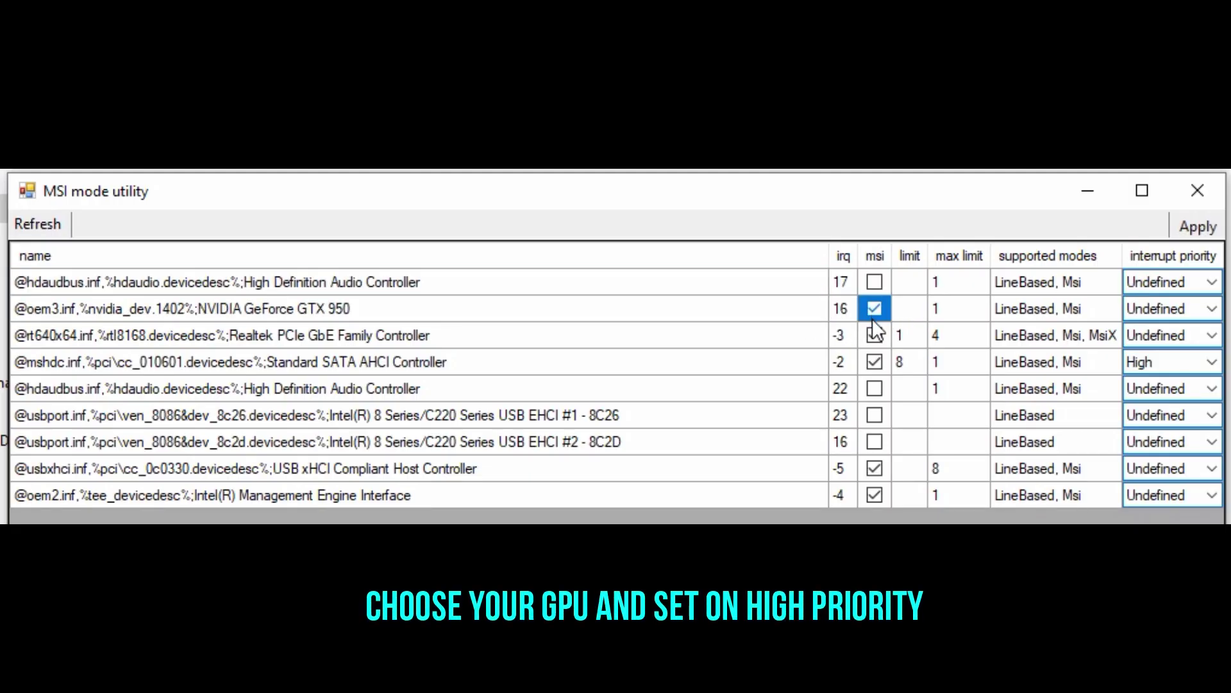
{"action": "left_click", "coordinate": [558, 311]}
{"action": "left_click", "coordinate": [948, 307]}
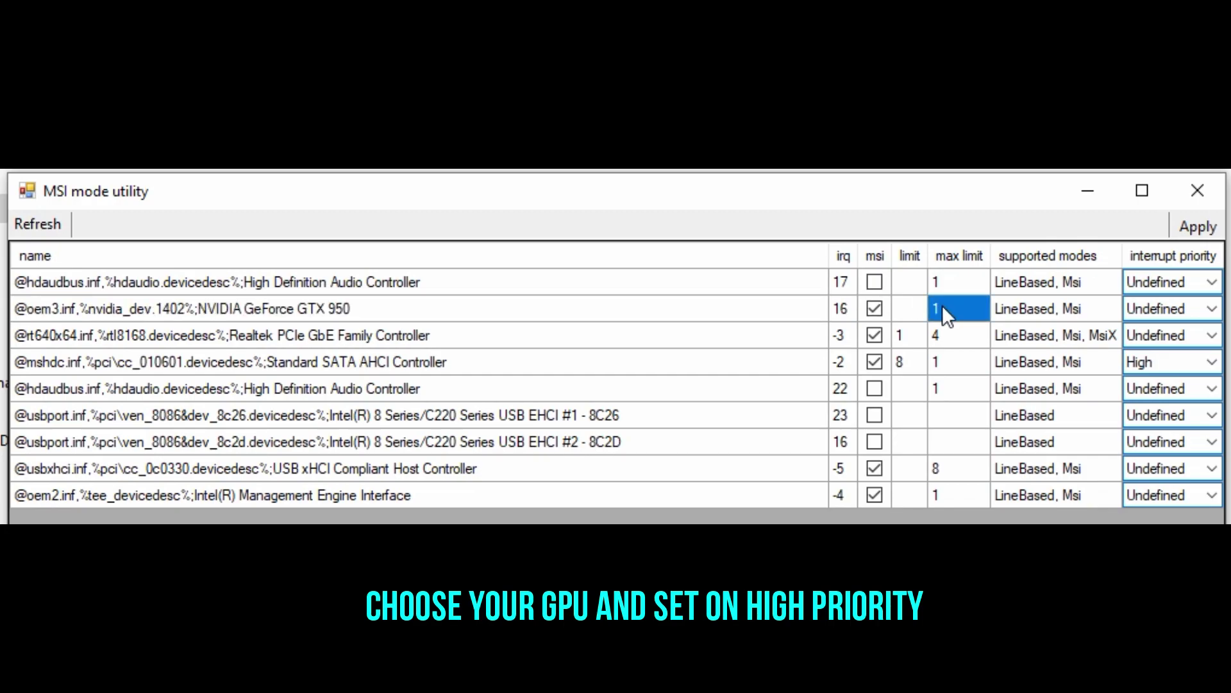
{"action": "left_click", "coordinate": [1211, 309]}
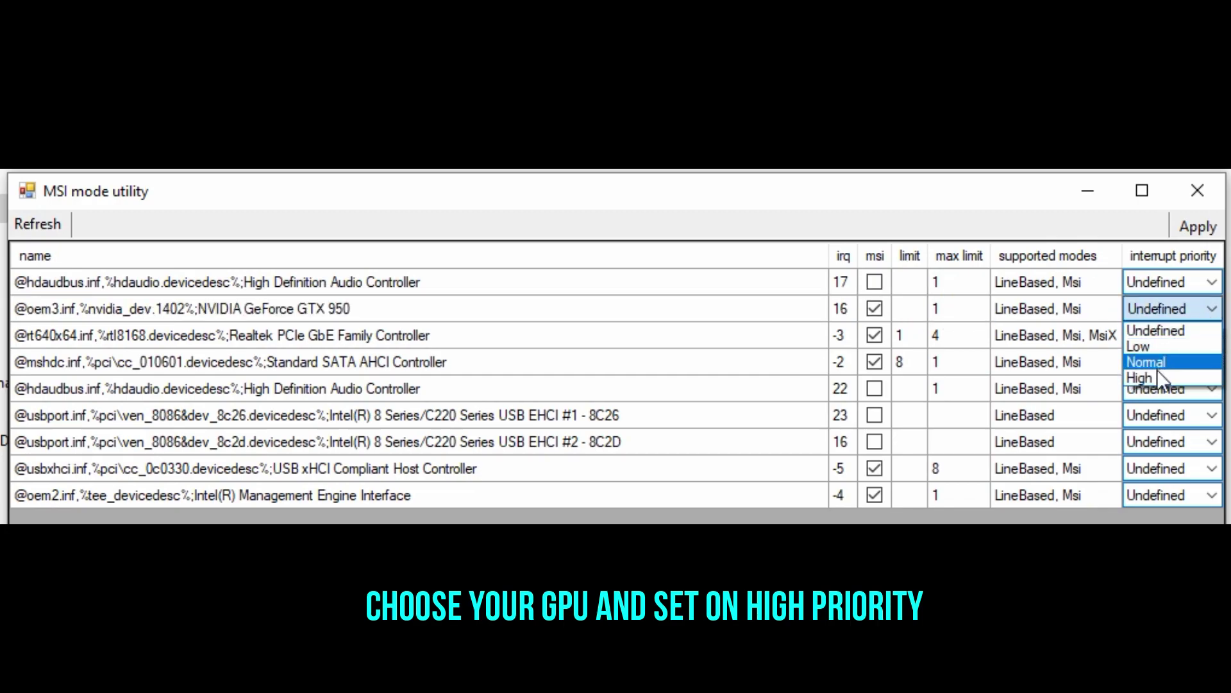
{"action": "left_click", "coordinate": [1148, 377]}
{"action": "left_click", "coordinate": [770, 313]}
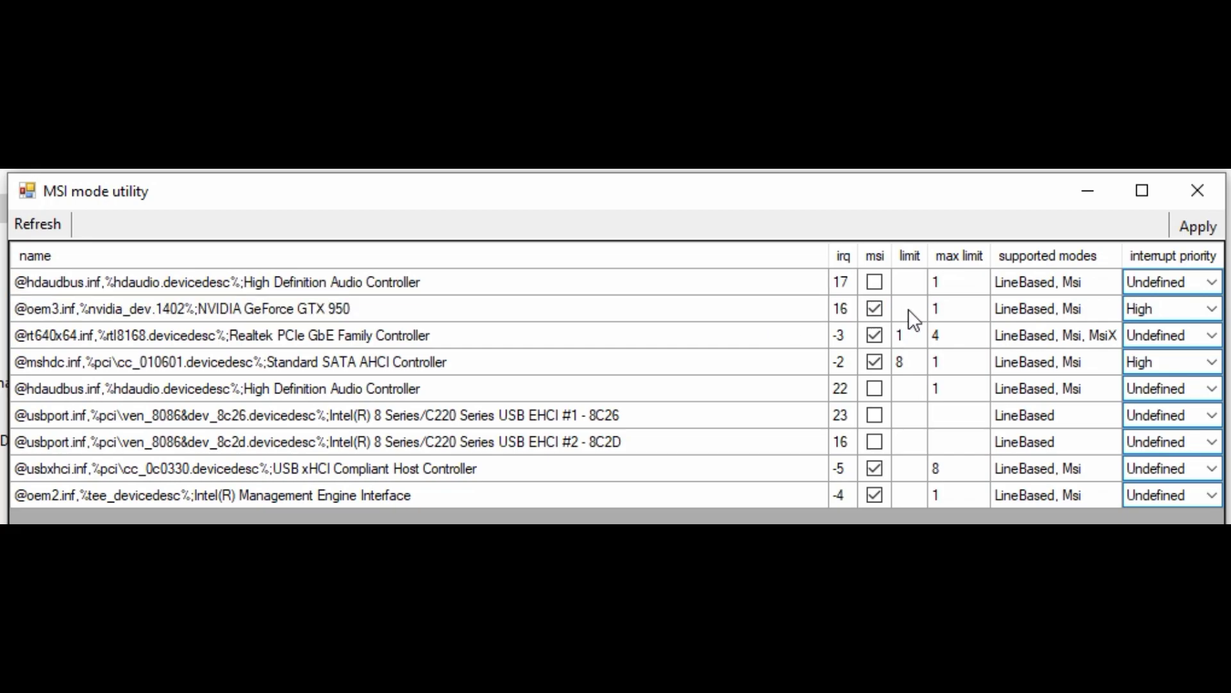
{"action": "left_click", "coordinate": [1190, 316]}
{"action": "left_click", "coordinate": [1189, 316]}
{"action": "left_click", "coordinate": [1161, 377]}
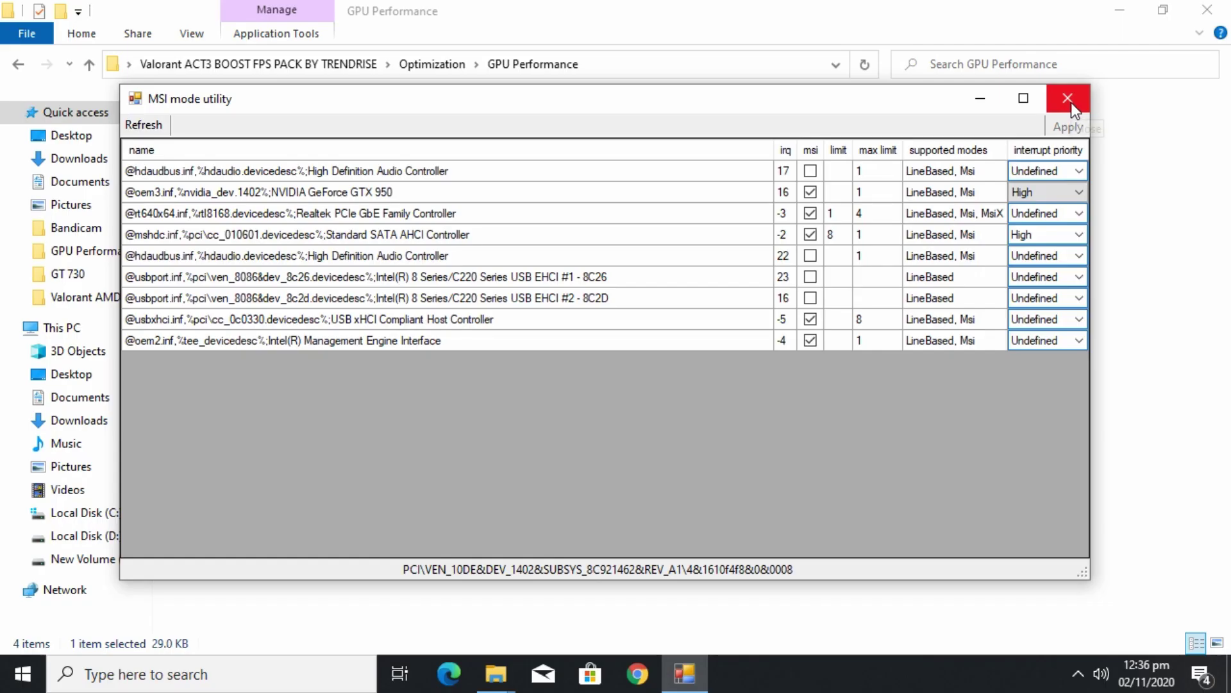
{"action": "left_click", "coordinate": [1198, 190]}
Step: Launch Intelligent standby list cleaner from the Optimization > ISLC folder and bring up its window from the notification area
{"action": "key", "text": "BackSpace"}
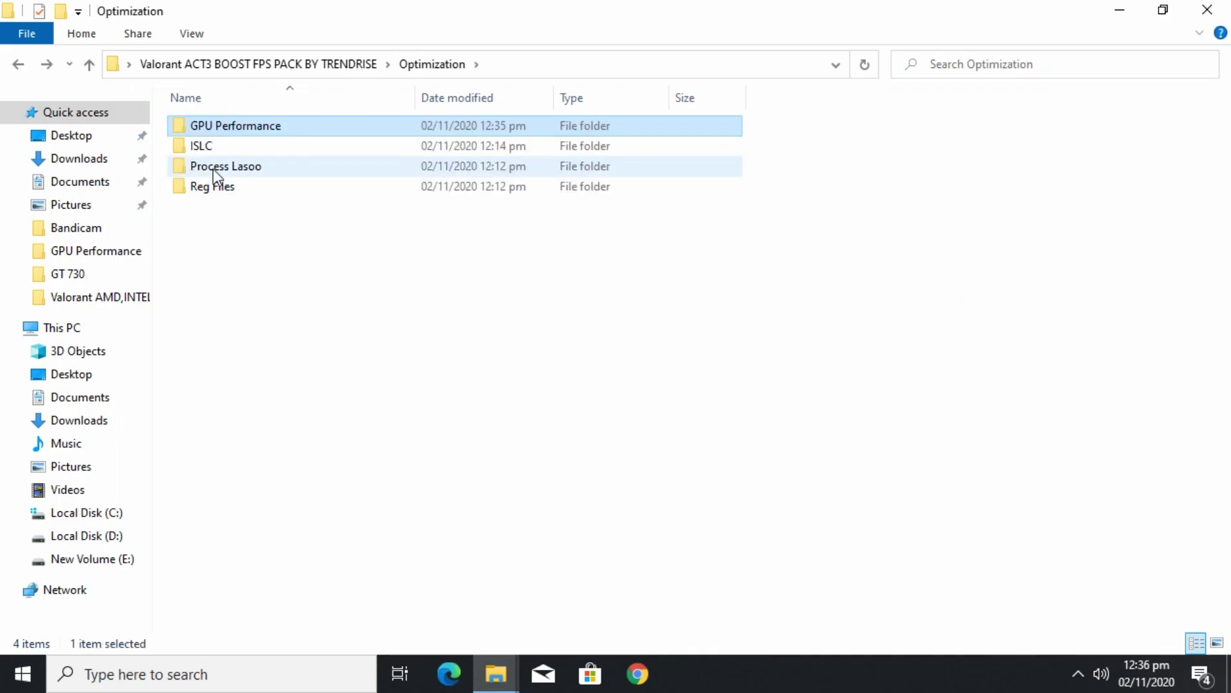
{"action": "right_click", "coordinate": [230, 228]}
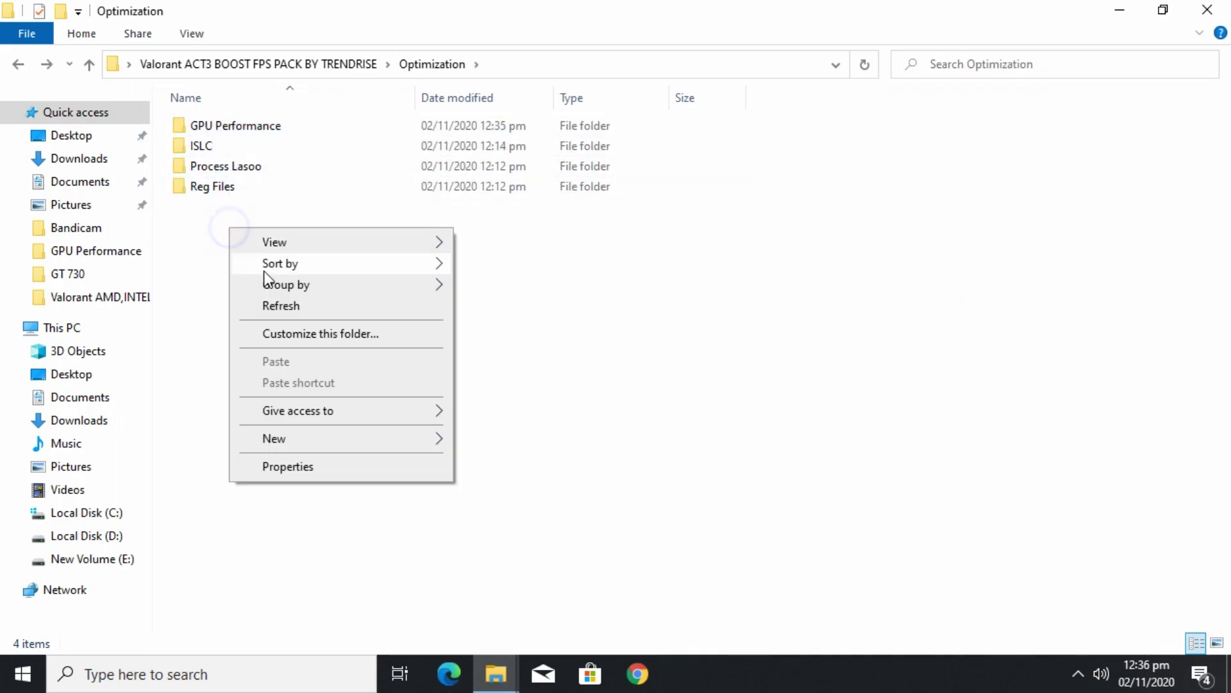
{"action": "left_click", "coordinate": [289, 306]}
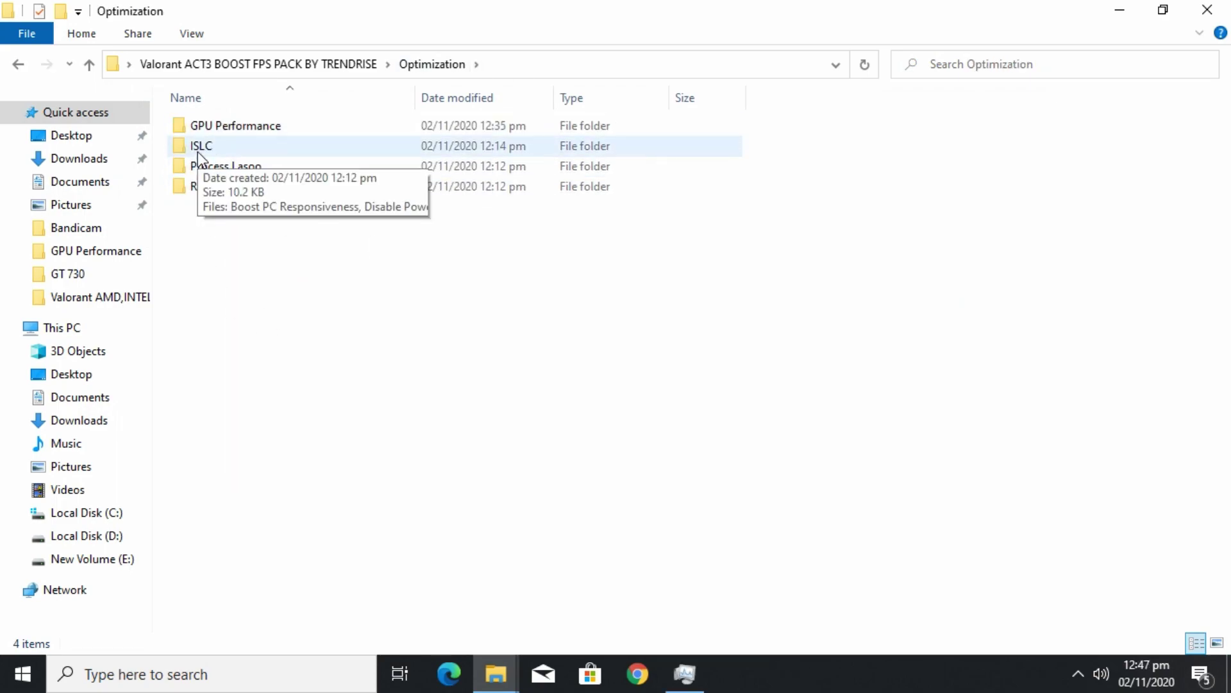
{"action": "double_click", "coordinate": [197, 151]}
{"action": "right_click", "coordinate": [241, 127]}
{"action": "left_click", "coordinate": [316, 160]}
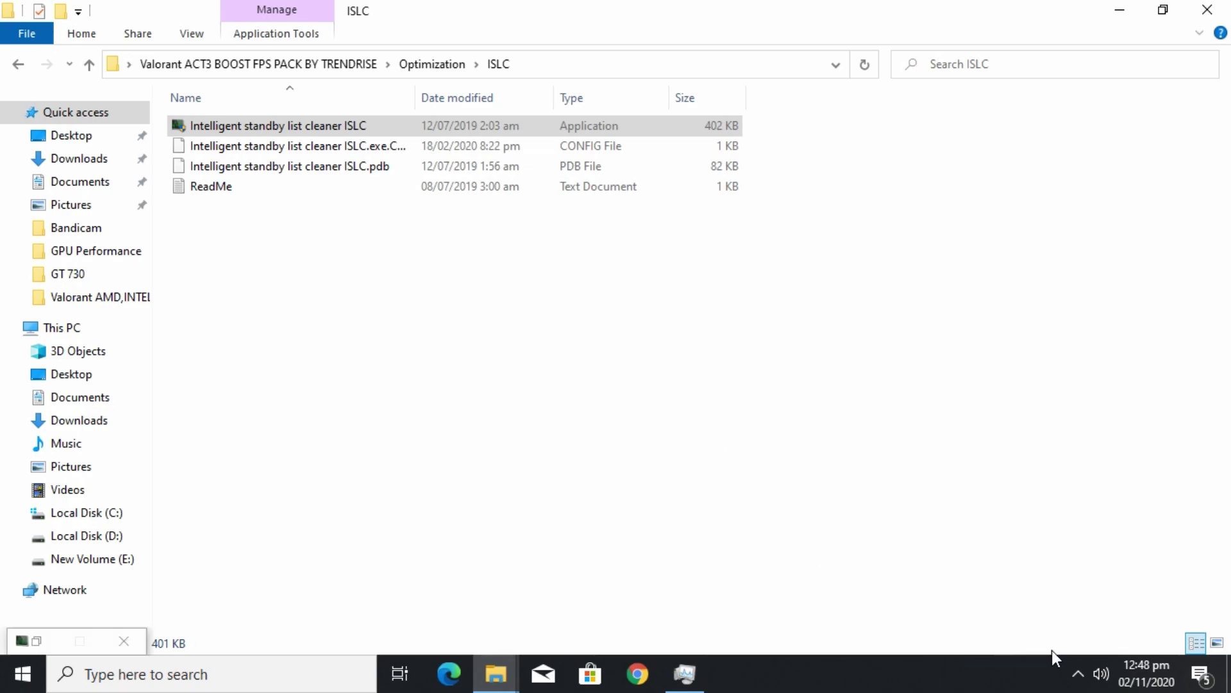
{"action": "left_click", "coordinate": [1078, 674]}
{"action": "left_click", "coordinate": [1096, 633]}
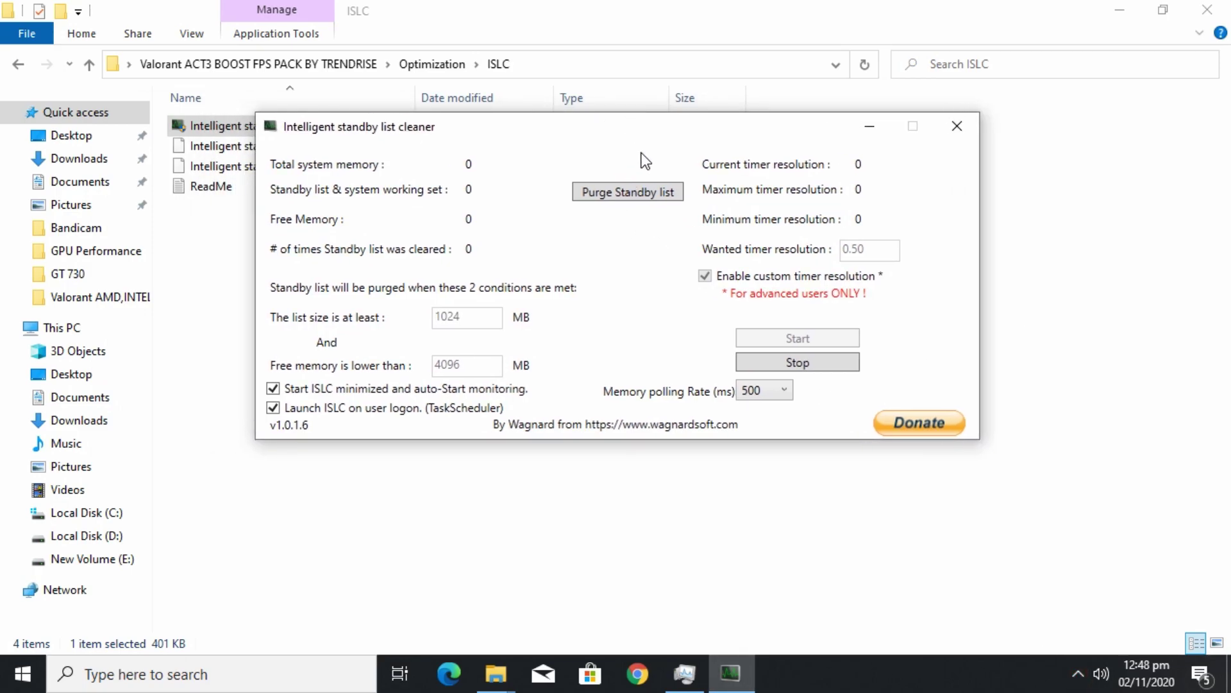
Step: Stop ISLC monitoring and set wanted timer resolution to 0.50, minimum list size to 1024 MB and the free memory threshold to 4096 MB
{"action": "left_click", "coordinate": [805, 362]}
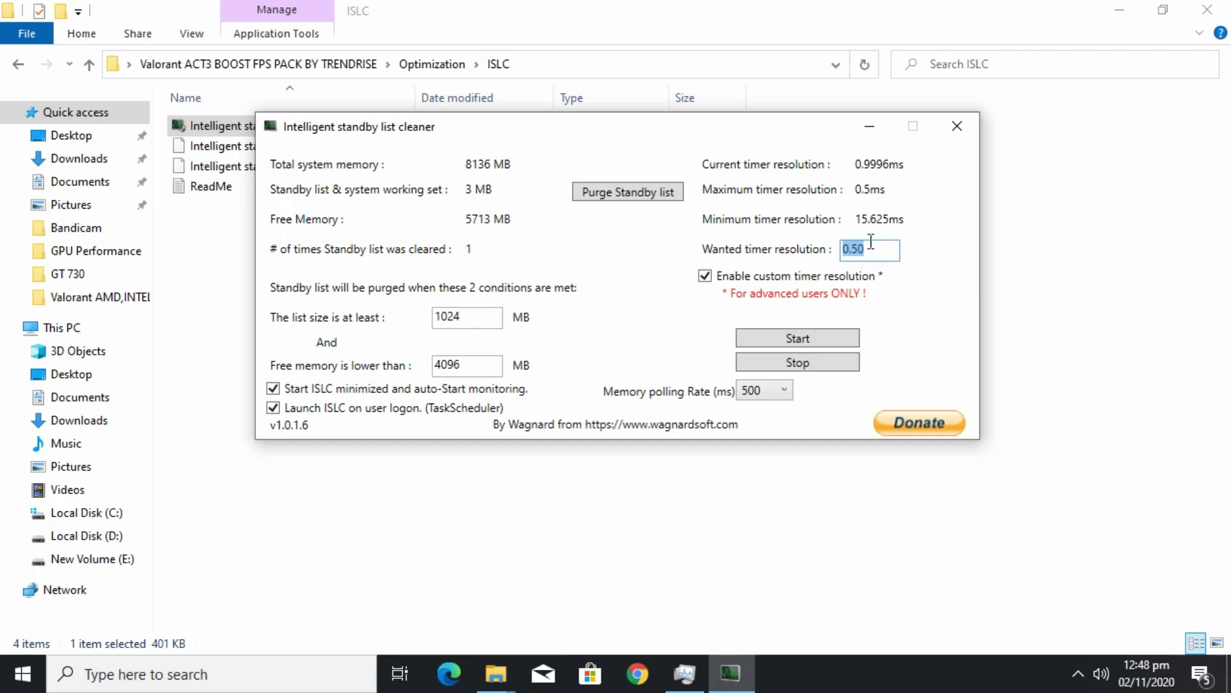
{"action": "type", "text": "0"}
{"action": "left_click_drag", "start_coordinate": [483, 319], "coordinate": [312, 322]}
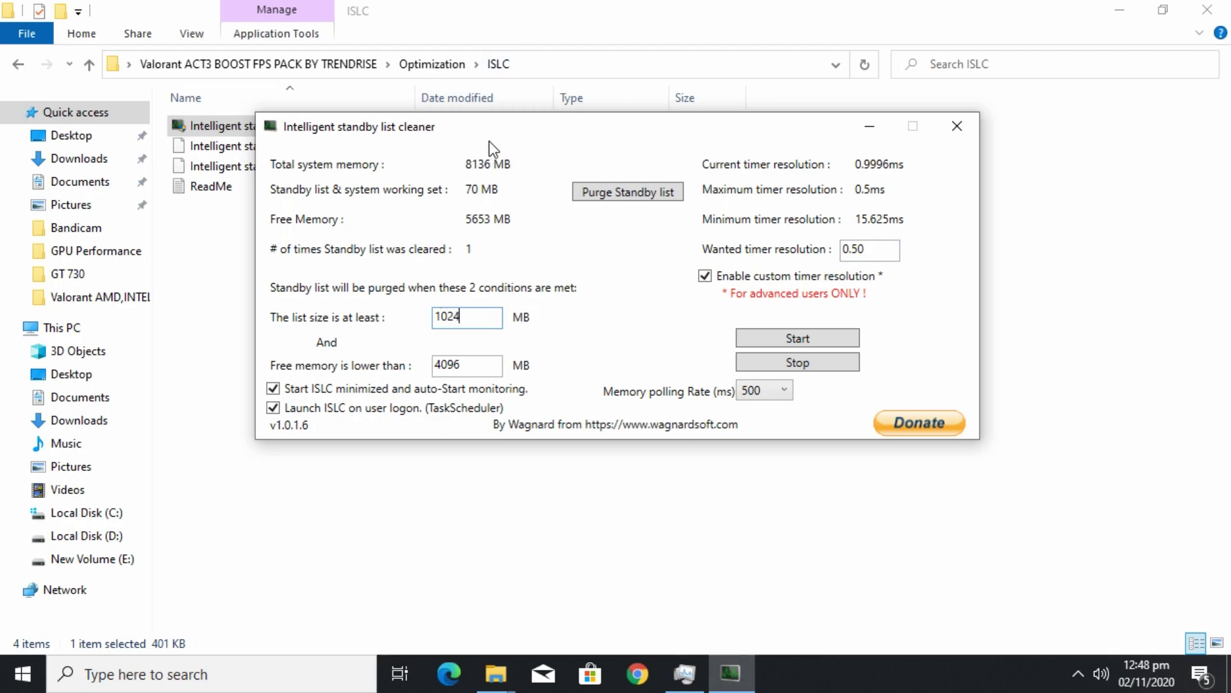
{"action": "left_click_drag", "start_coordinate": [468, 366], "coordinate": [422, 360]}
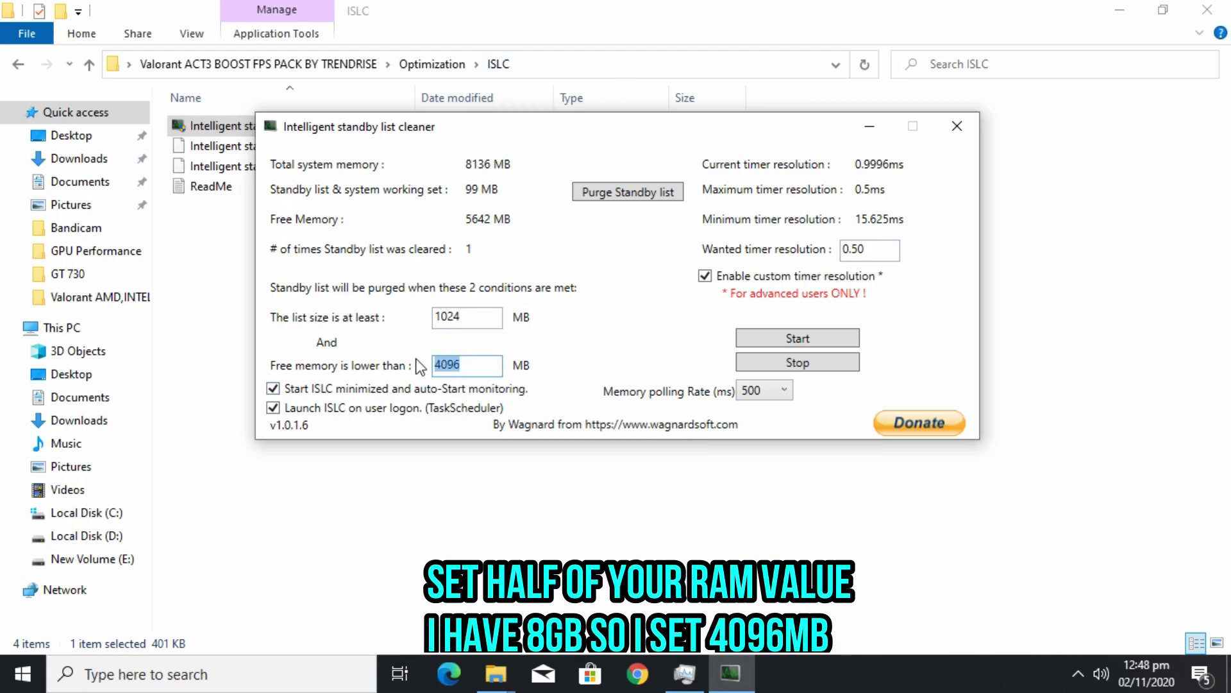
{"action": "type", "text": "4096"}
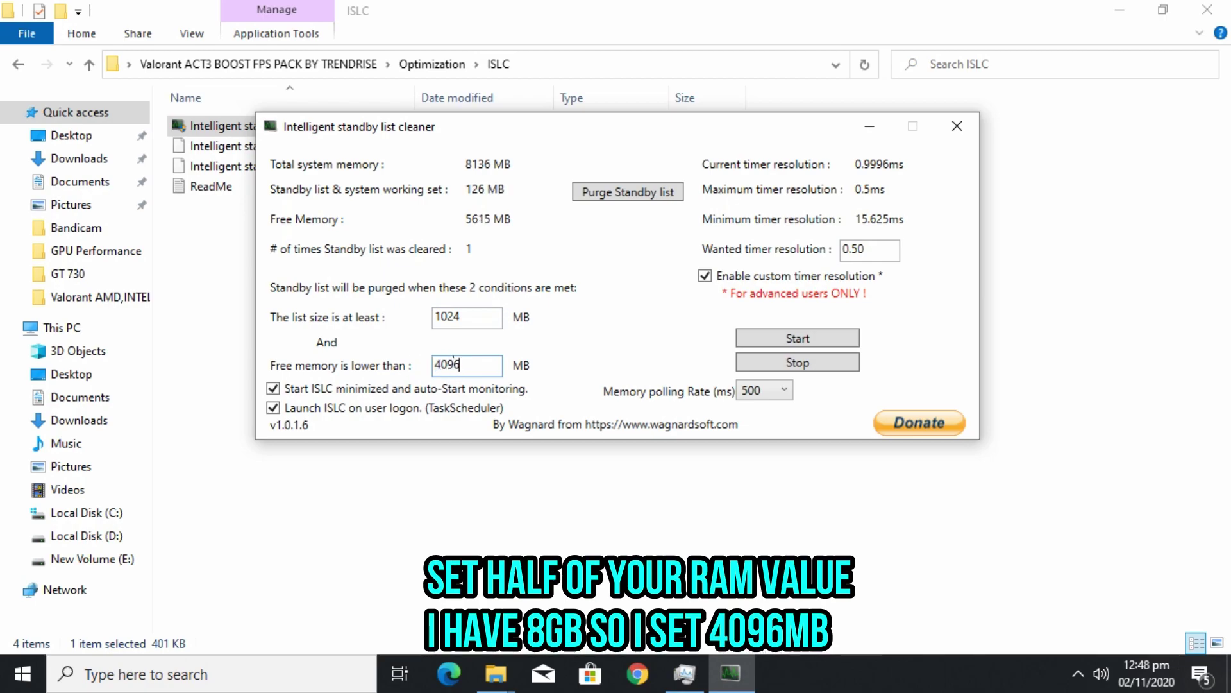
Step: Keep minimized auto-start monitoring enabled and the memory polling rate at 500 ms, start ISLC monitoring and minimize its window
{"action": "left_click", "coordinate": [274, 389]}
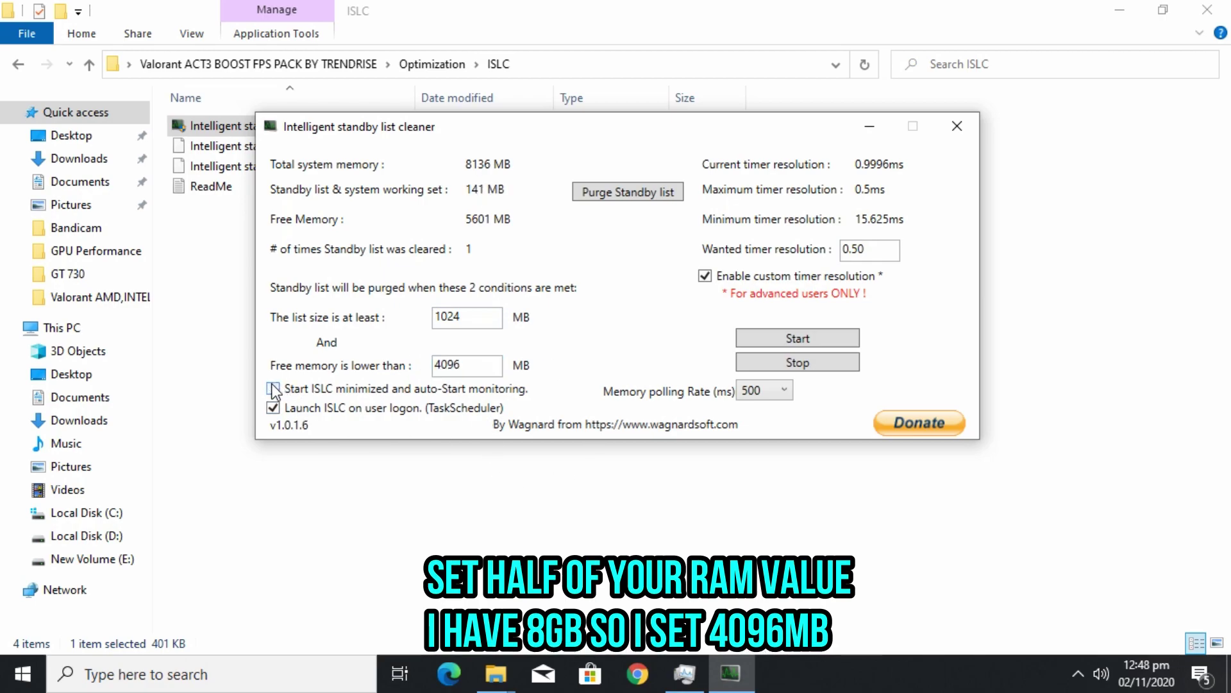
{"action": "left_click", "coordinate": [785, 389]}
{"action": "left_click", "coordinate": [775, 395]}
{"action": "left_click", "coordinate": [772, 339]}
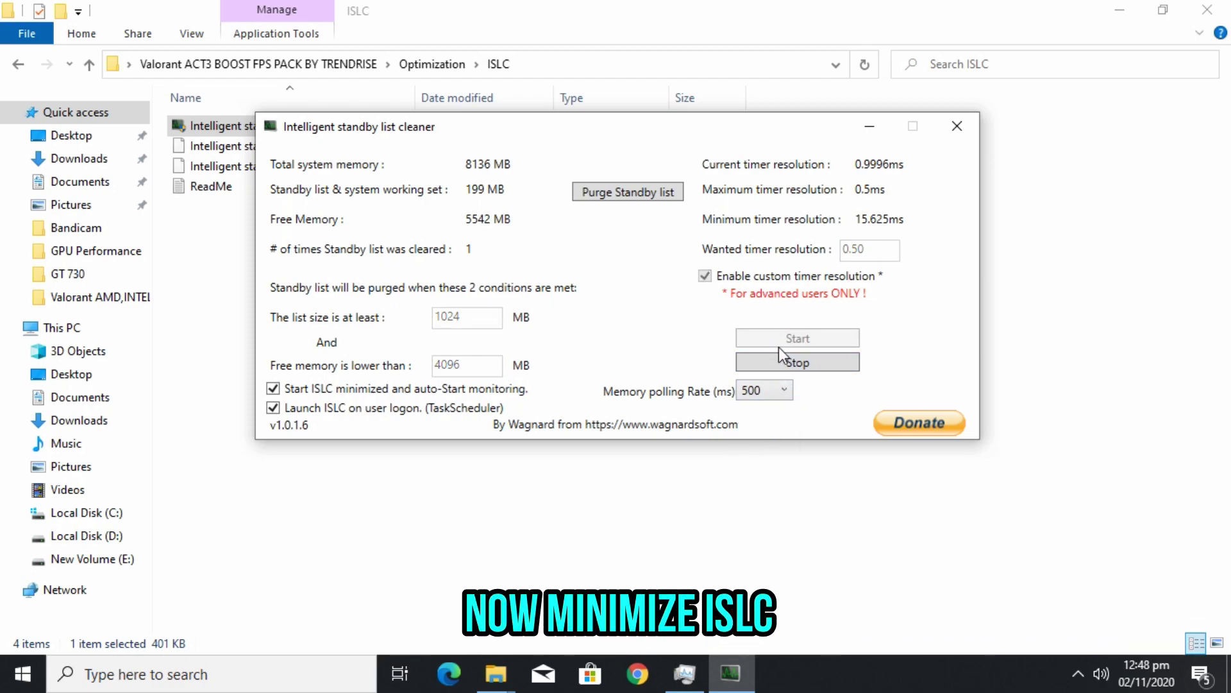
{"action": "left_click", "coordinate": [869, 125]}
Step: Return to the Optimization folder and open its Reg Files folder
{"action": "left_click", "coordinate": [632, 266]}
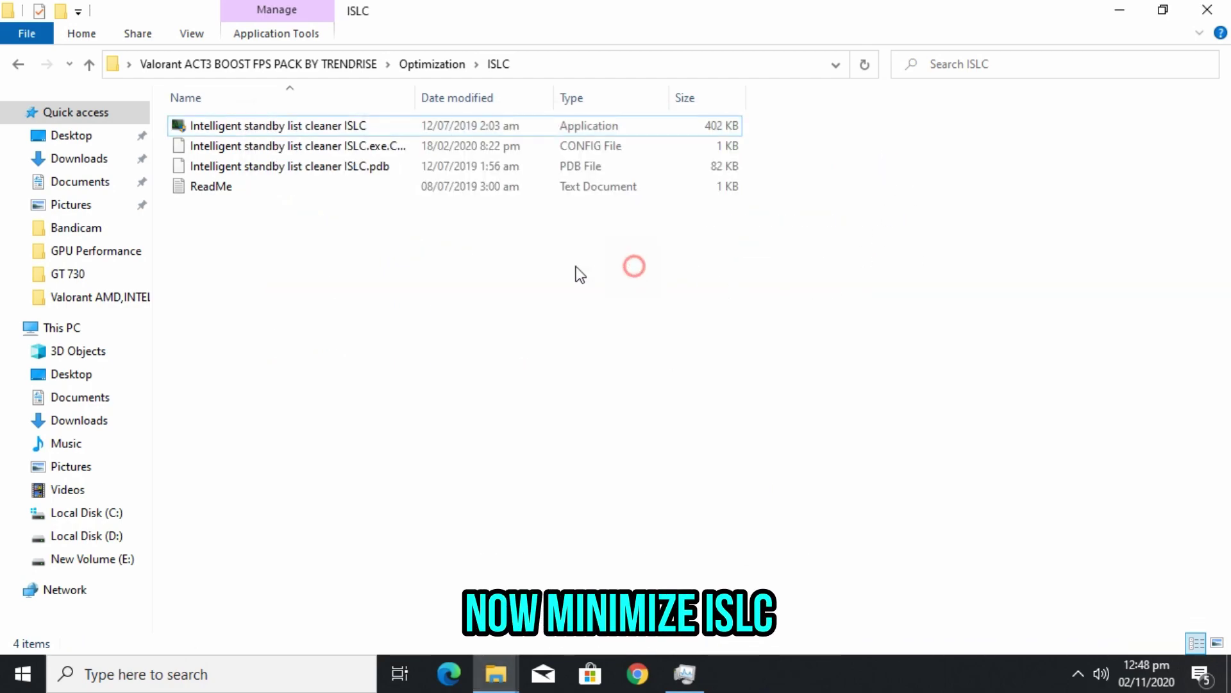
{"action": "right_click", "coordinate": [314, 263]}
{"action": "left_click", "coordinate": [361, 335]}
{"action": "key", "text": "BackSpace"}
{"action": "left_click", "coordinate": [388, 298]}
{"action": "double_click", "coordinate": [213, 187]}
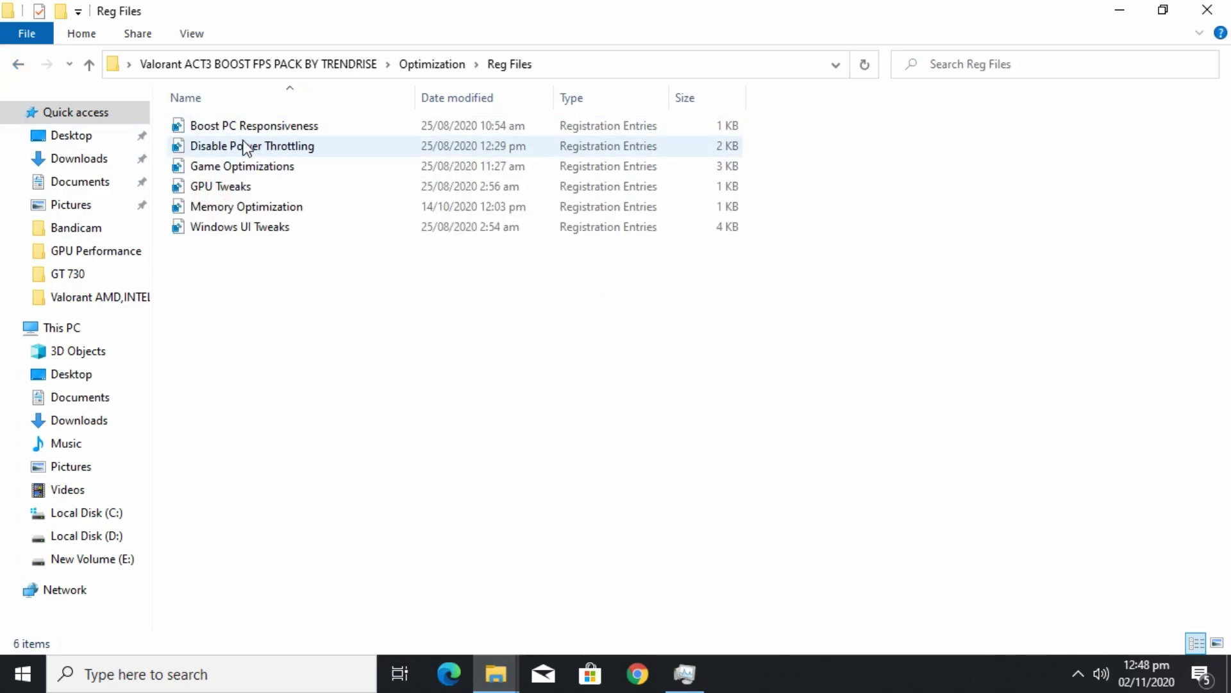
Step: Merge the Boost PC Responsiveness and Disable Power Throttling files into the registry
{"action": "left_click", "coordinate": [237, 126]}
{"action": "right_click", "coordinate": [239, 131]}
{"action": "left_click", "coordinate": [315, 148]}
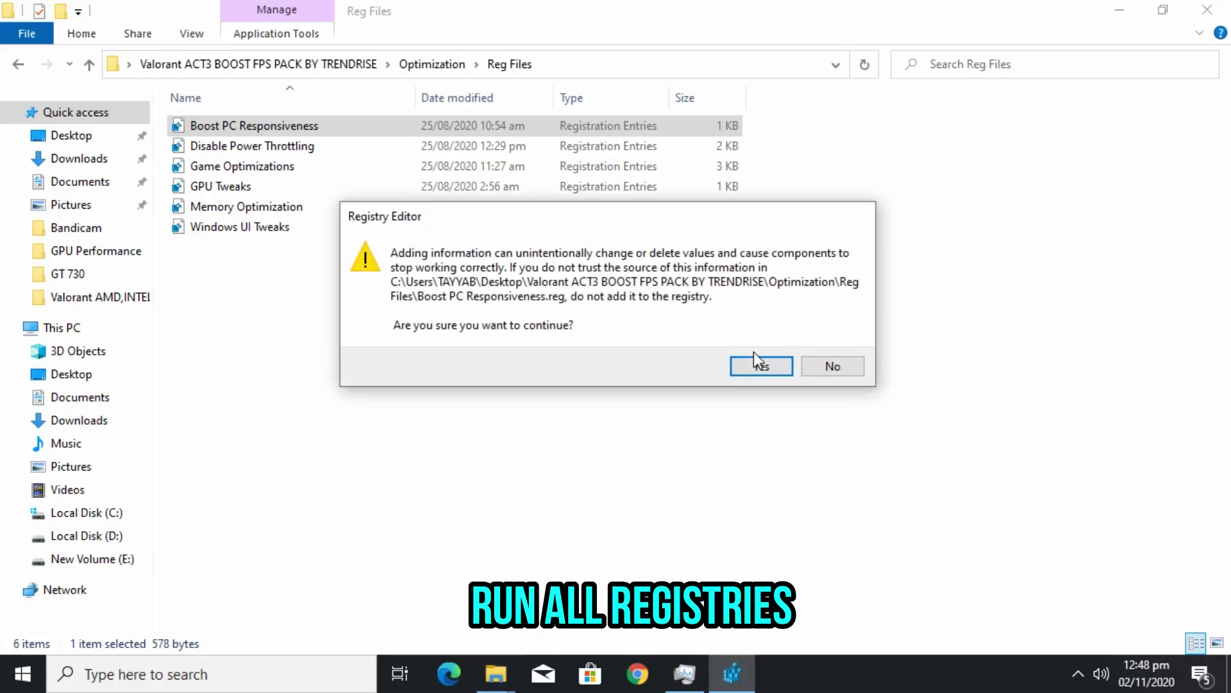
{"action": "left_click", "coordinate": [774, 363]}
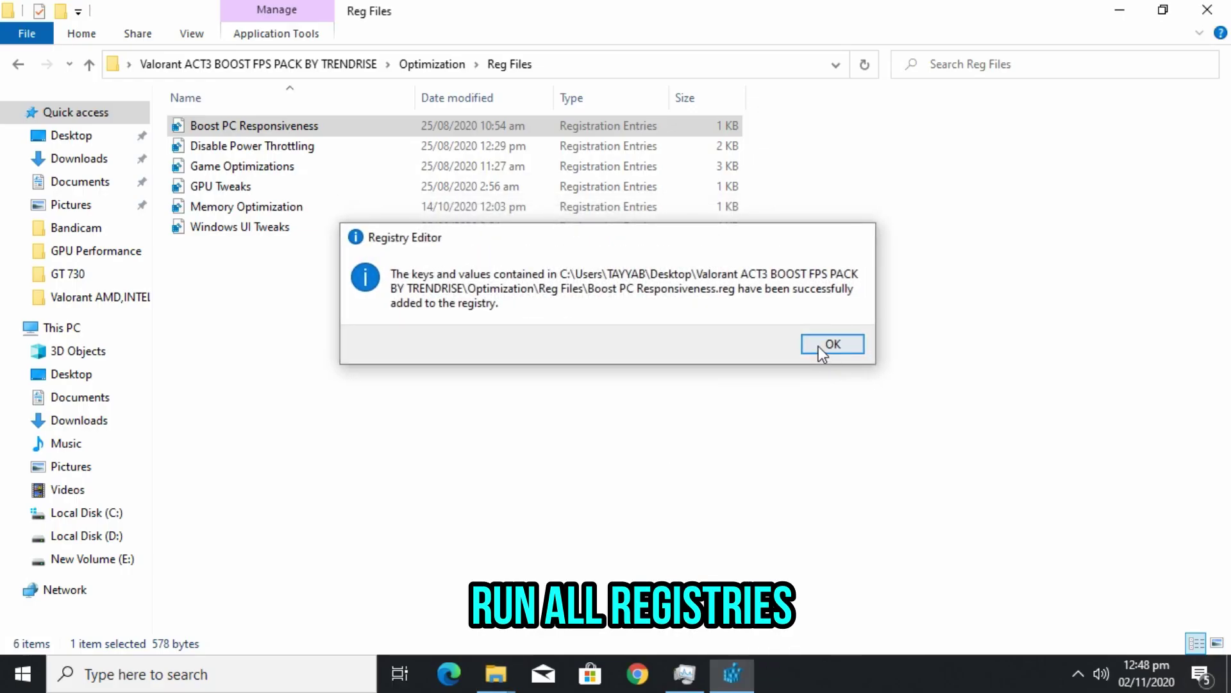
{"action": "left_click", "coordinate": [830, 348]}
{"action": "right_click", "coordinate": [208, 149]}
{"action": "left_click", "coordinate": [226, 154]}
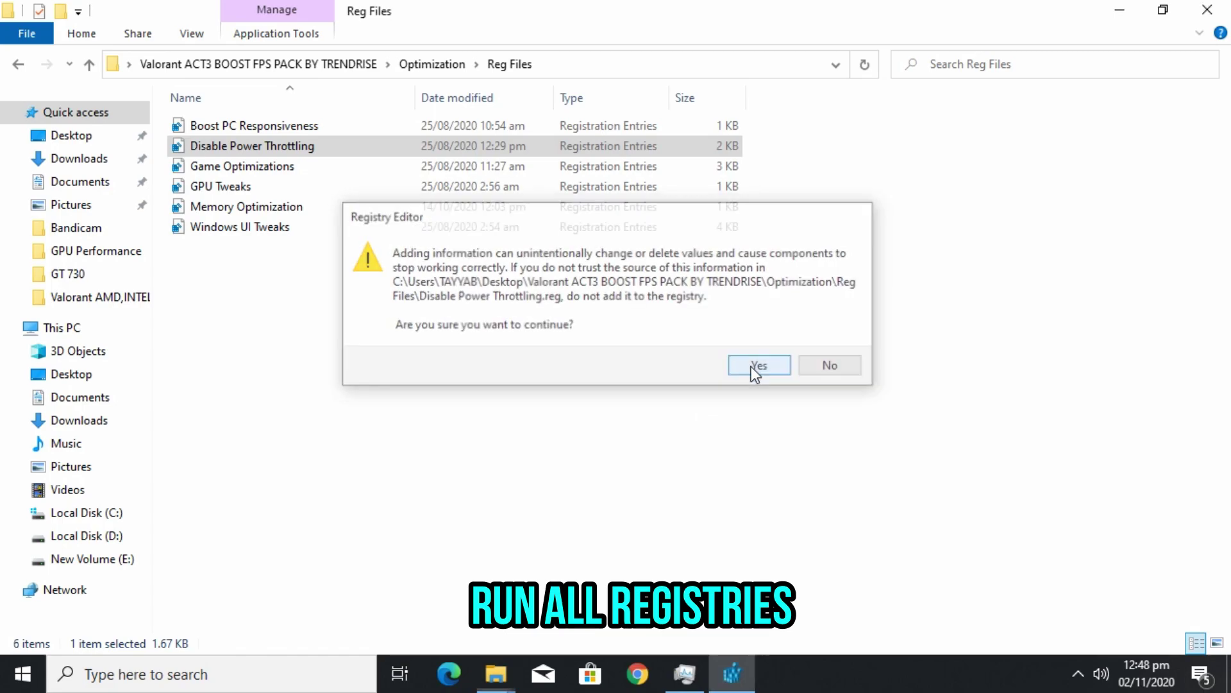
{"action": "left_click", "coordinate": [752, 367]}
{"action": "left_click", "coordinate": [827, 347]}
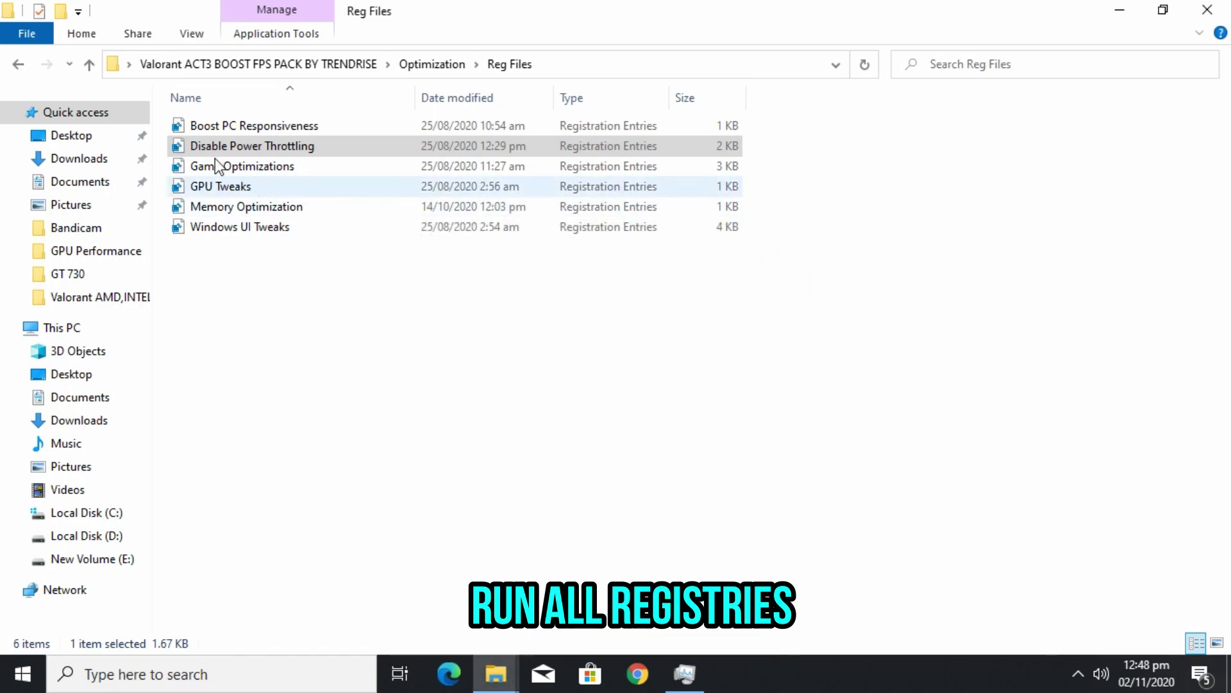
Step: Merge the Game Optimizations and GPU Tweaks files into the registry
{"action": "right_click", "coordinate": [221, 166]}
{"action": "left_click", "coordinate": [266, 171]}
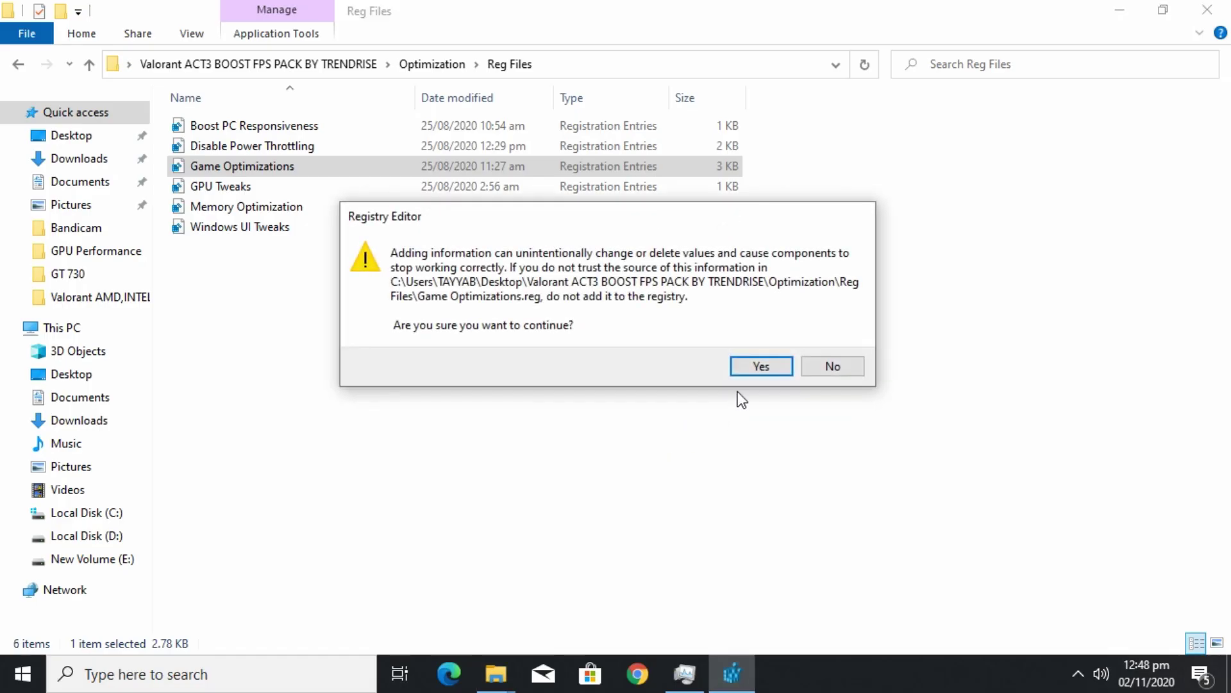
{"action": "left_click", "coordinate": [757, 363]}
{"action": "left_click", "coordinate": [825, 342]}
{"action": "right_click", "coordinate": [215, 200]}
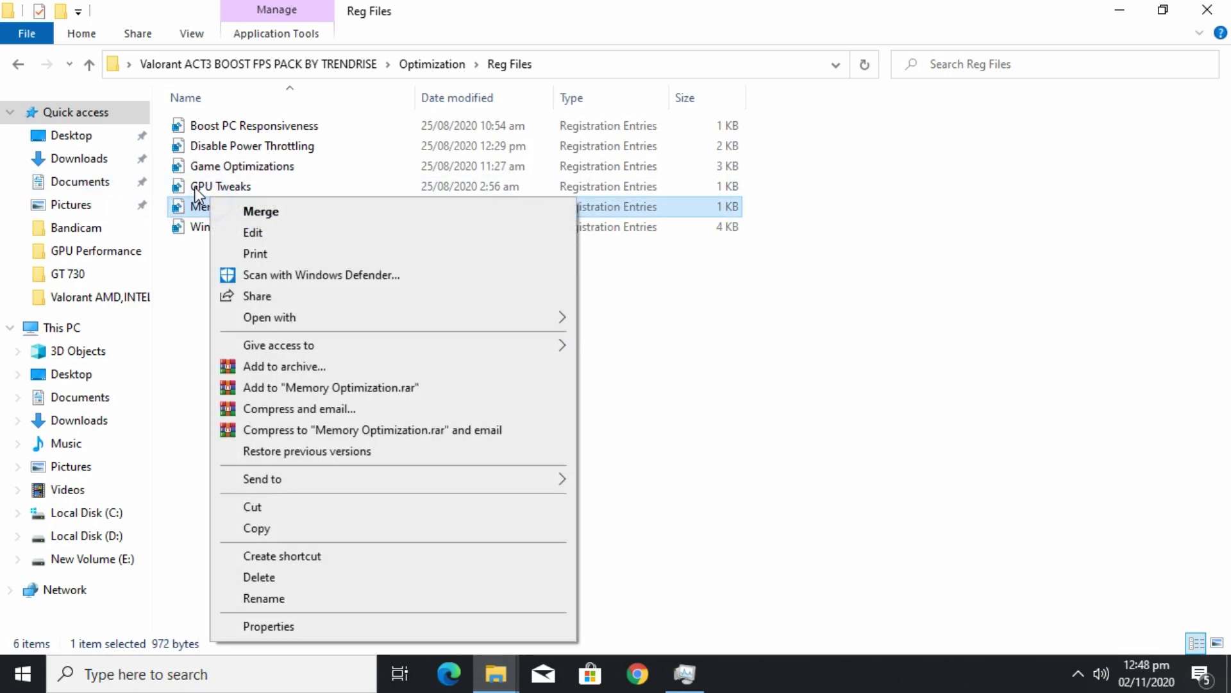
{"action": "right_click", "coordinate": [196, 186]}
{"action": "left_click", "coordinate": [287, 203]}
{"action": "left_click", "coordinate": [758, 366]}
{"action": "left_click", "coordinate": [826, 345]}
Step: Merge the Memory Optimization file into the registry and dismiss the confirmation
{"action": "right_click", "coordinate": [206, 207]}
{"action": "left_click", "coordinate": [282, 224]}
{"action": "left_click", "coordinate": [757, 366]}
{"action": "left_click", "coordinate": [836, 346]}
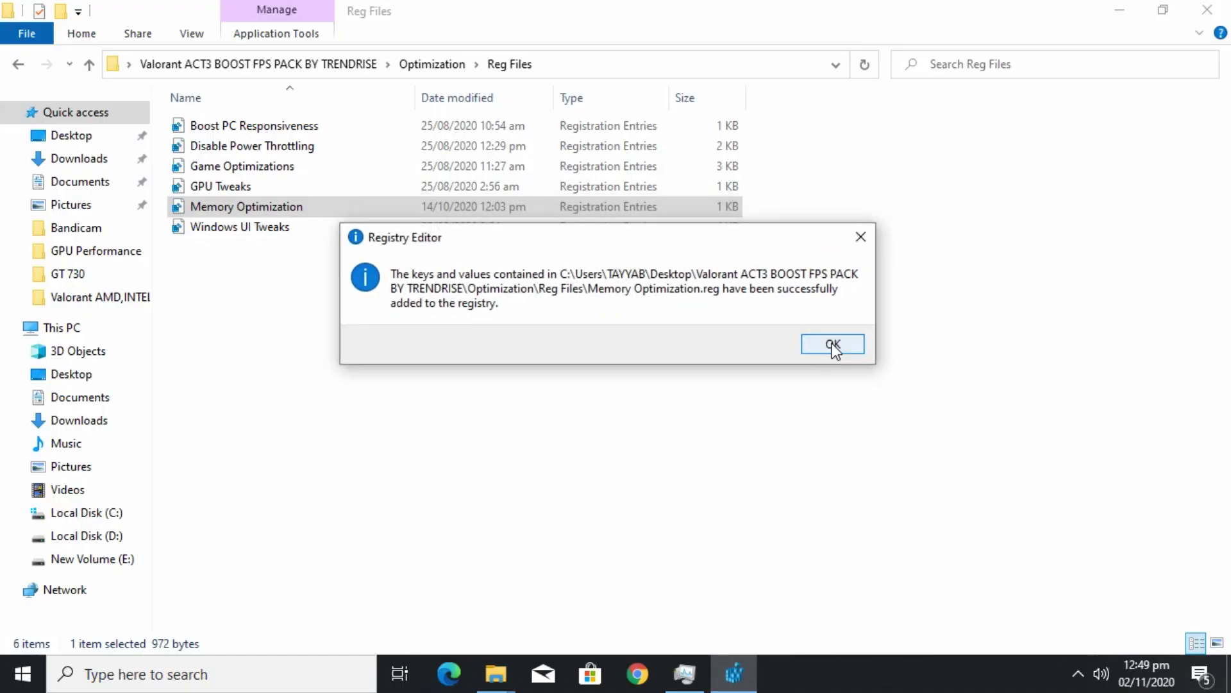
Step: Return to the Optimization folder, refresh it, and open its Process Lasoo folder
{"action": "left_click", "coordinate": [404, 347]}
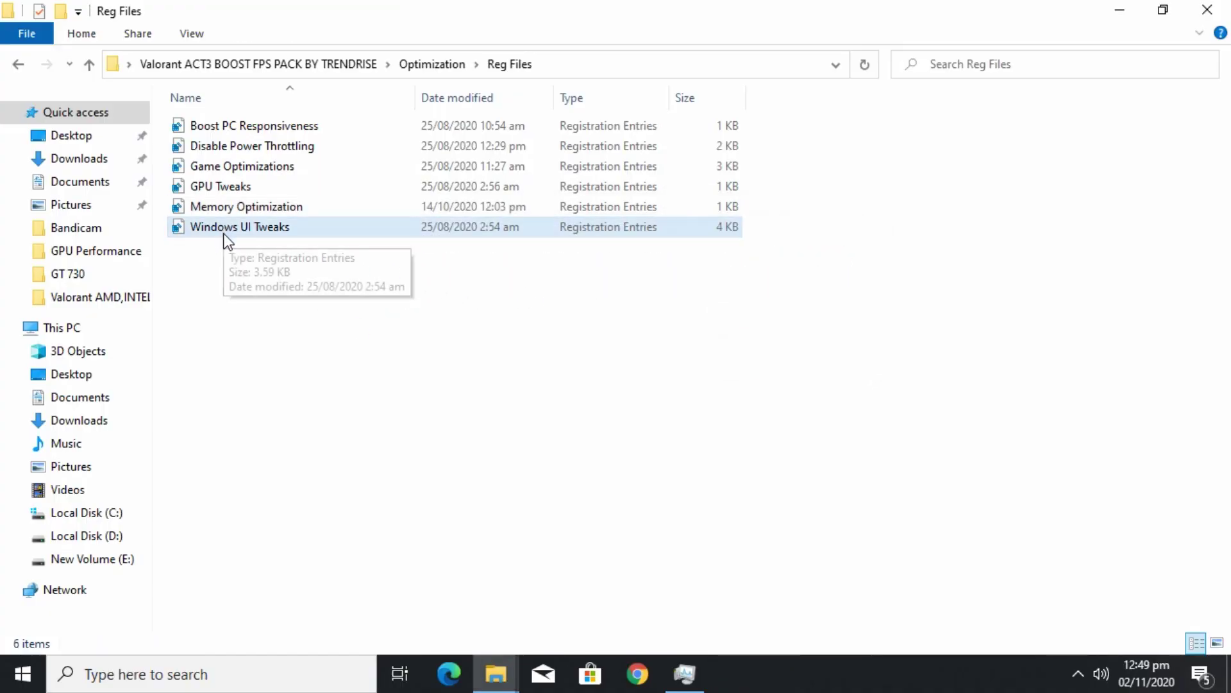
{"action": "key", "text": "BackSpace"}
{"action": "left_click", "coordinate": [224, 241]}
{"action": "right_click", "coordinate": [221, 239]}
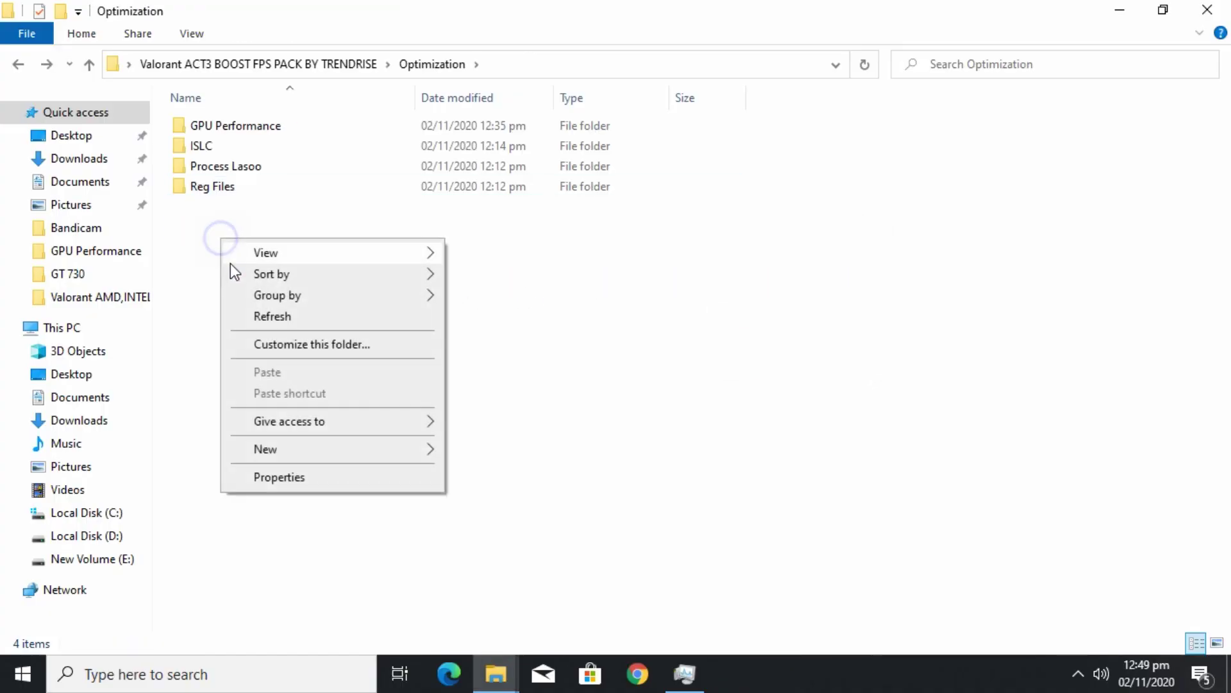
{"action": "left_click", "coordinate": [280, 319]}
{"action": "left_click", "coordinate": [248, 166]}
{"action": "left_click", "coordinate": [595, 398]}
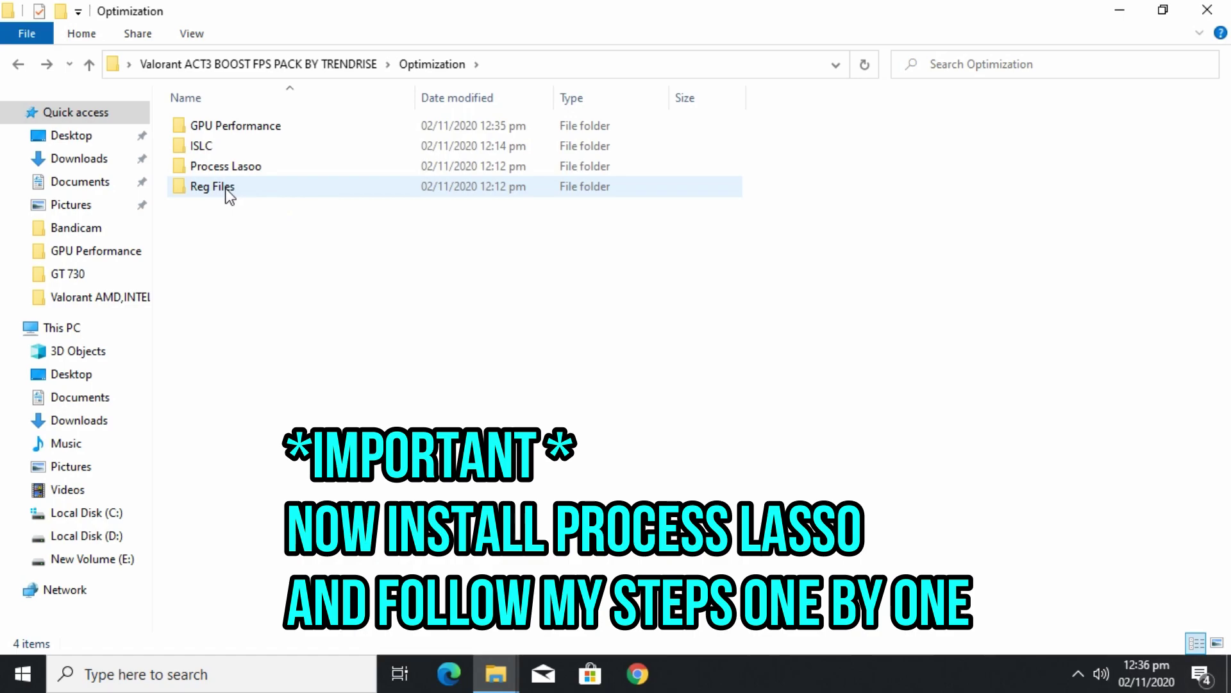
{"action": "double_click", "coordinate": [237, 168]}
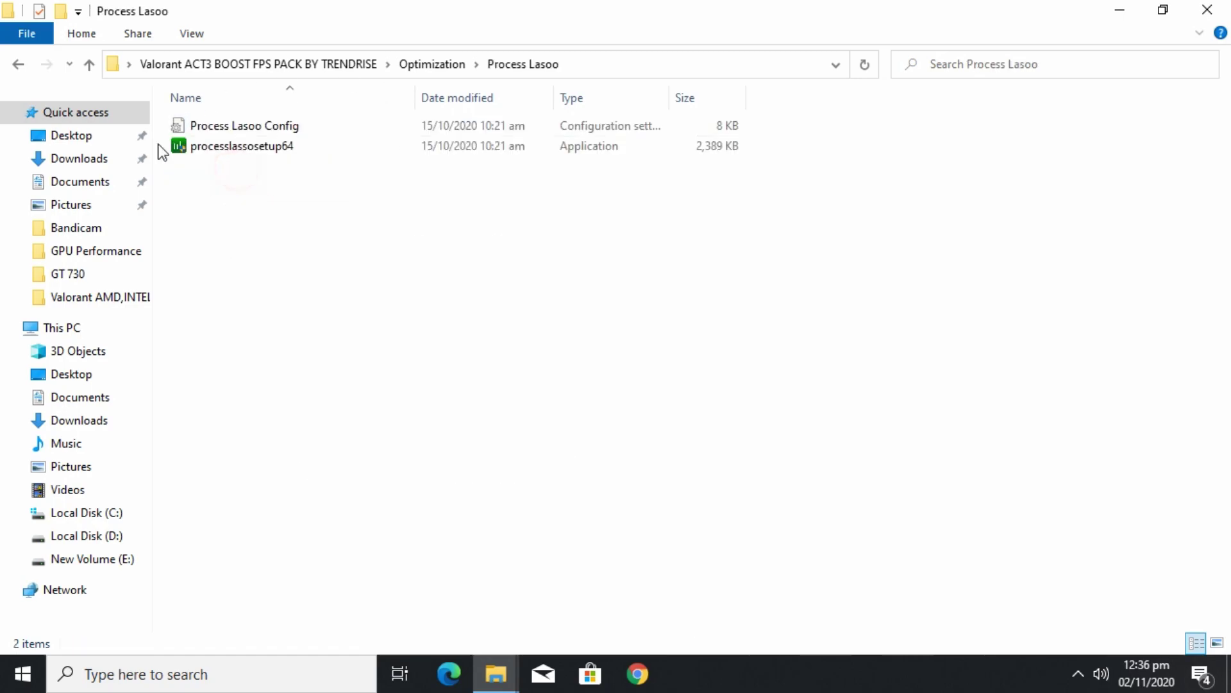
Step: Install Process Lasso from processlassosetup64, managing all processes and using the recommended configuration location
{"action": "right_click", "coordinate": [266, 200]}
{"action": "left_click", "coordinate": [330, 274]}
{"action": "right_click", "coordinate": [200, 152]}
{"action": "left_click", "coordinate": [274, 184]}
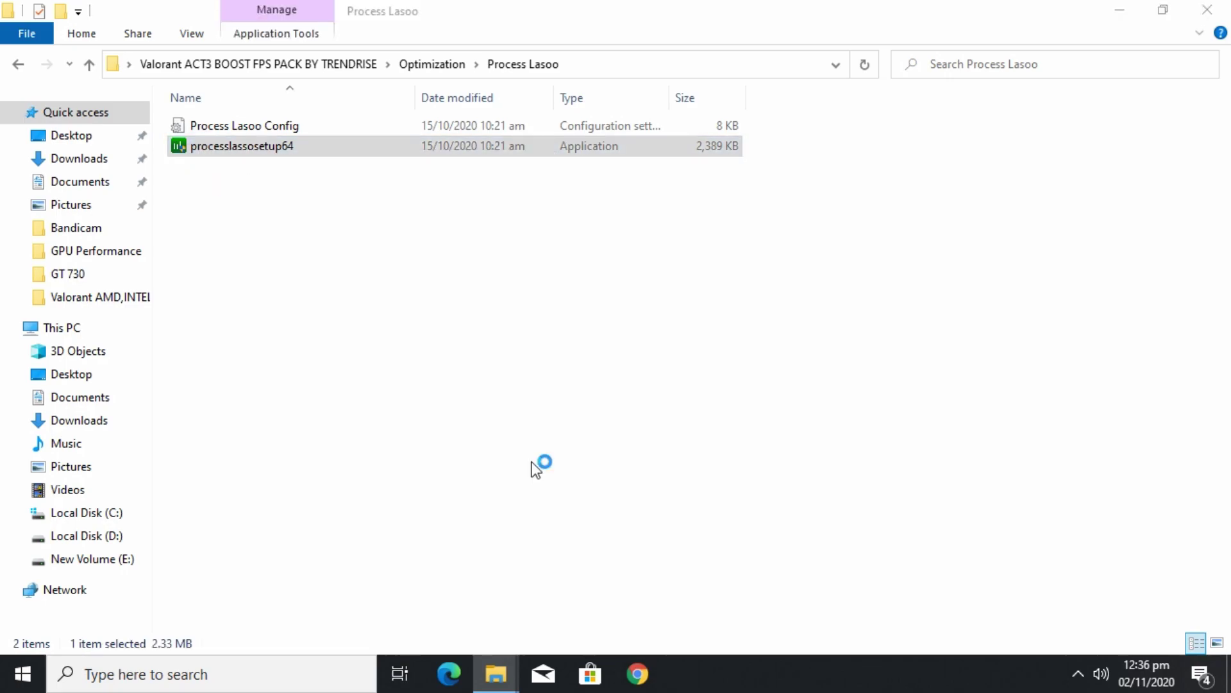
{"action": "left_click", "coordinate": [632, 382]}
{"action": "left_click", "coordinate": [719, 485]}
{"action": "left_click", "coordinate": [719, 484]}
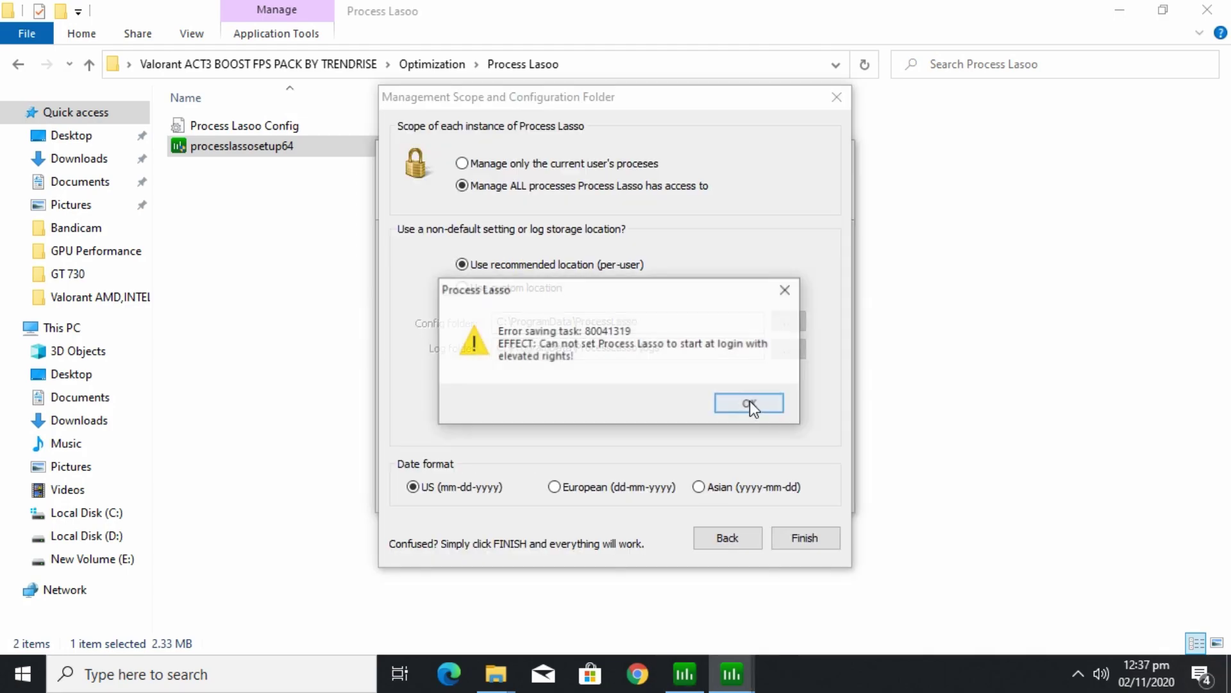
{"action": "left_click", "coordinate": [749, 401]}
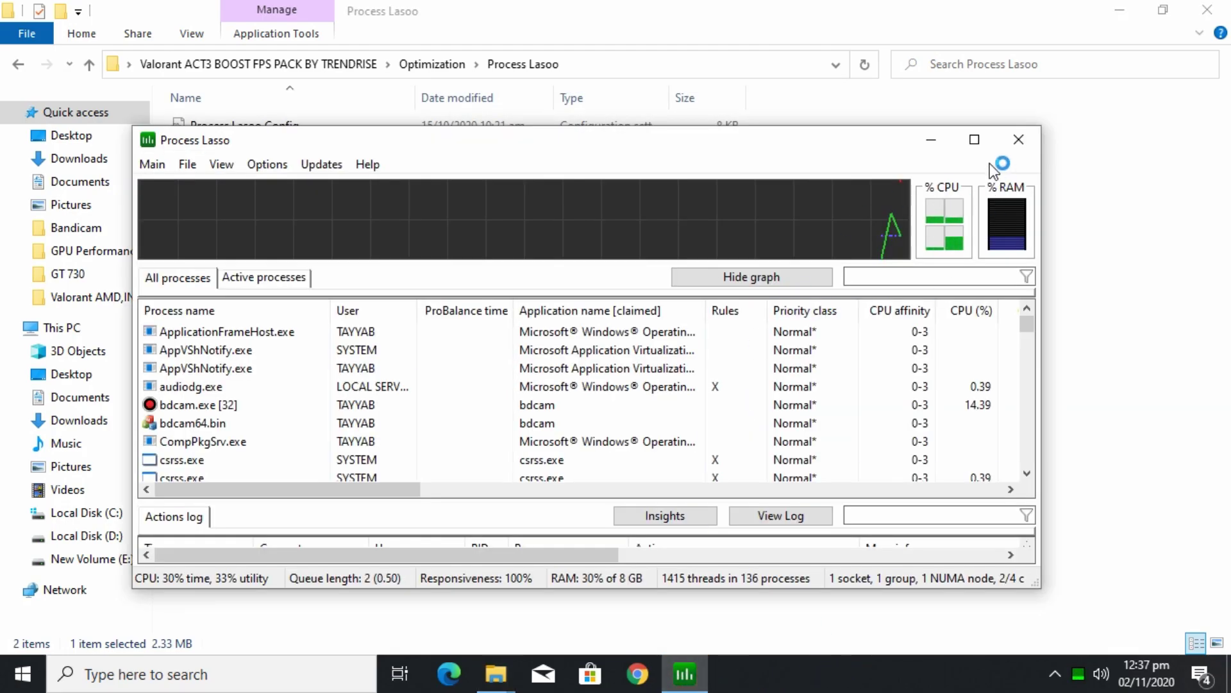
Step: Minimize the Process Lasso and File Explorer windows to show the desktop
{"action": "left_click", "coordinate": [923, 134]}
{"action": "left_click", "coordinate": [1120, 10]}
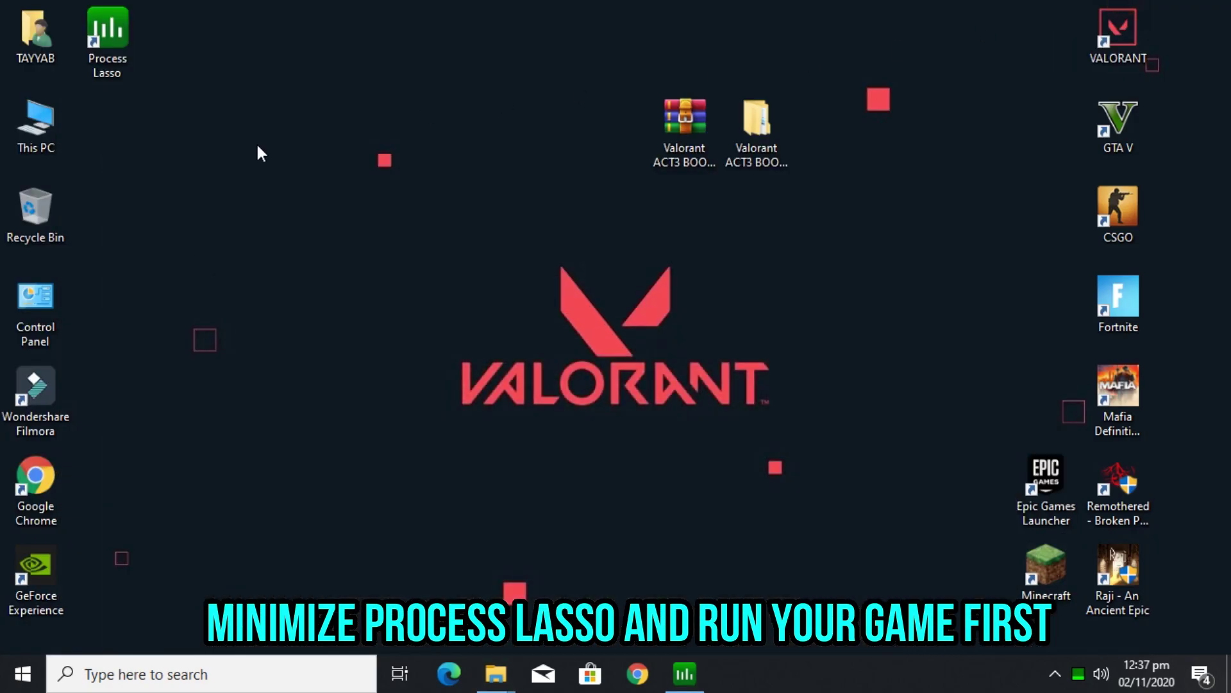
{"action": "left_click", "coordinate": [1055, 674]}
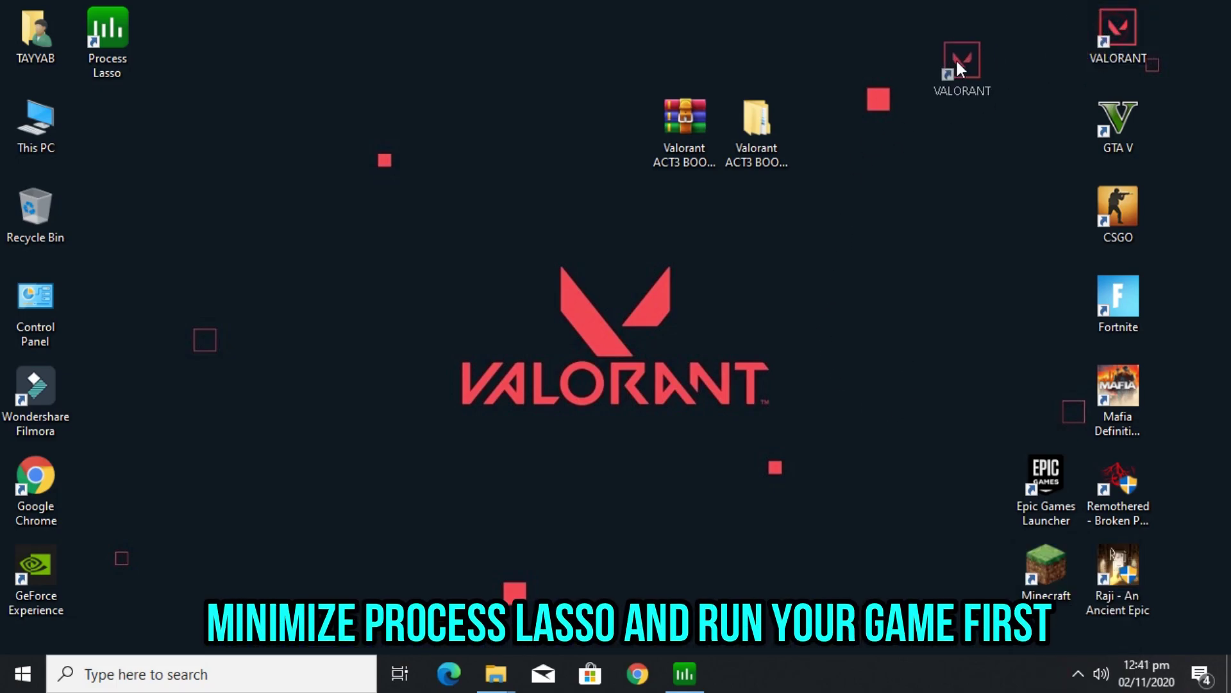
Step: Move the VALORANT desktop shortcut near the boost pack folder and launch the game from it
{"action": "left_click_drag", "start_coordinate": [958, 61], "coordinate": [899, 121]}
{"action": "right_click", "coordinate": [904, 114]}
{"action": "left_click", "coordinate": [934, 125]}
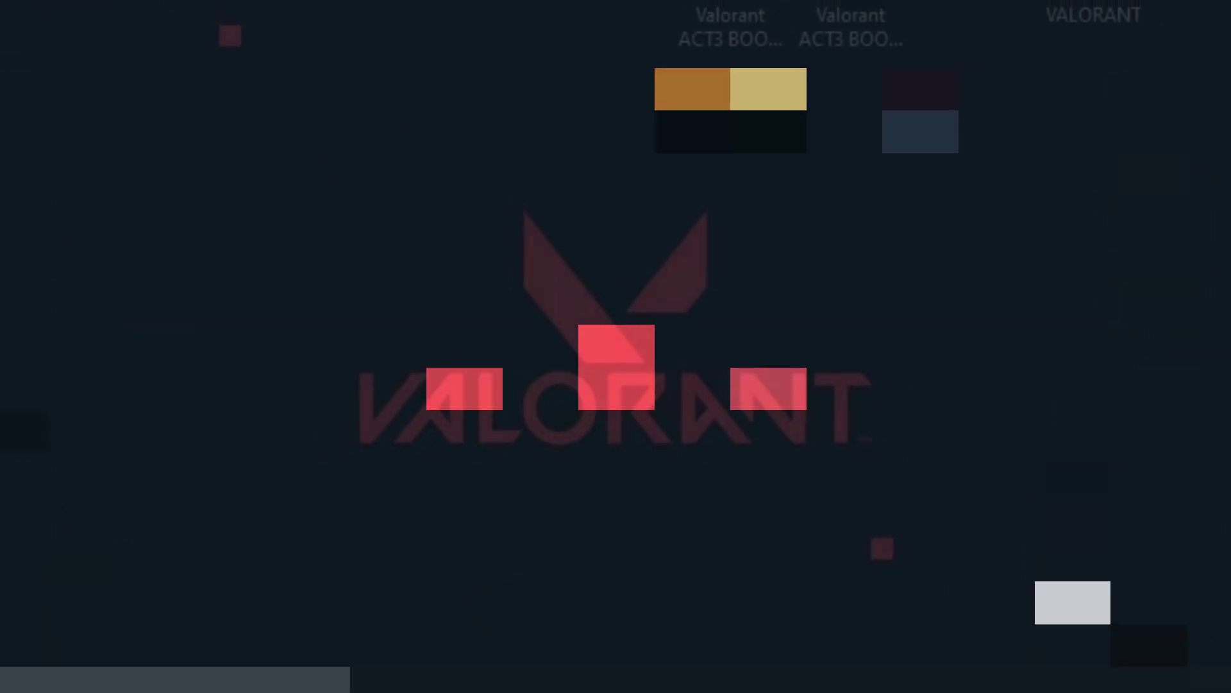
{"action": "right_click", "coordinate": [380, 204]}
{"action": "left_click", "coordinate": [463, 288]}
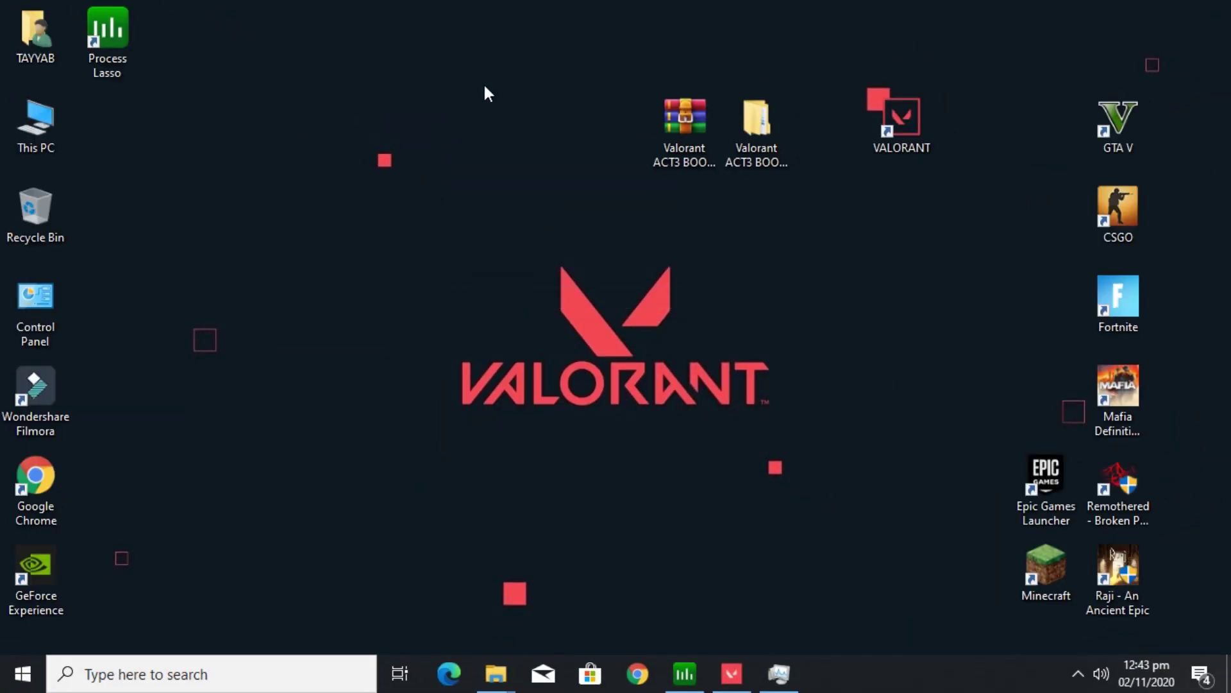
Step: Switch from Task Manager to Process Lasso, maximized, and sort the process list by CPU usage, highest first
{"action": "left_click", "coordinate": [779, 674]}
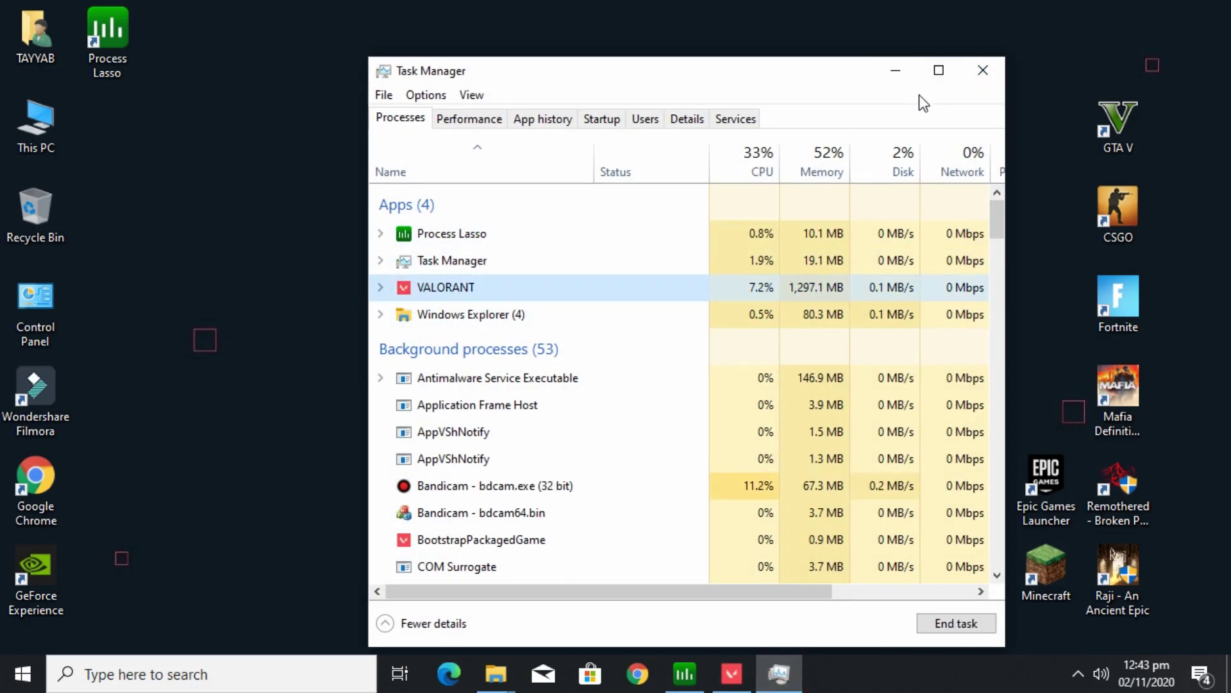
{"action": "left_click", "coordinate": [898, 69]}
{"action": "left_click", "coordinate": [685, 674]}
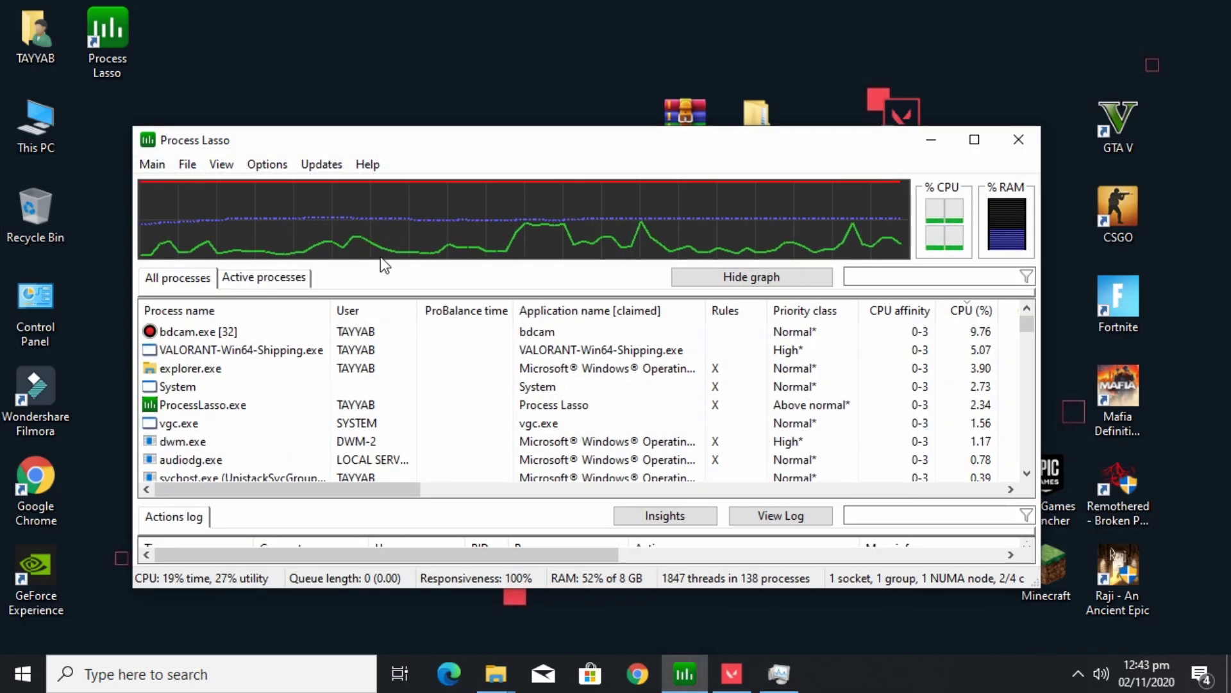
{"action": "left_click", "coordinate": [974, 139]}
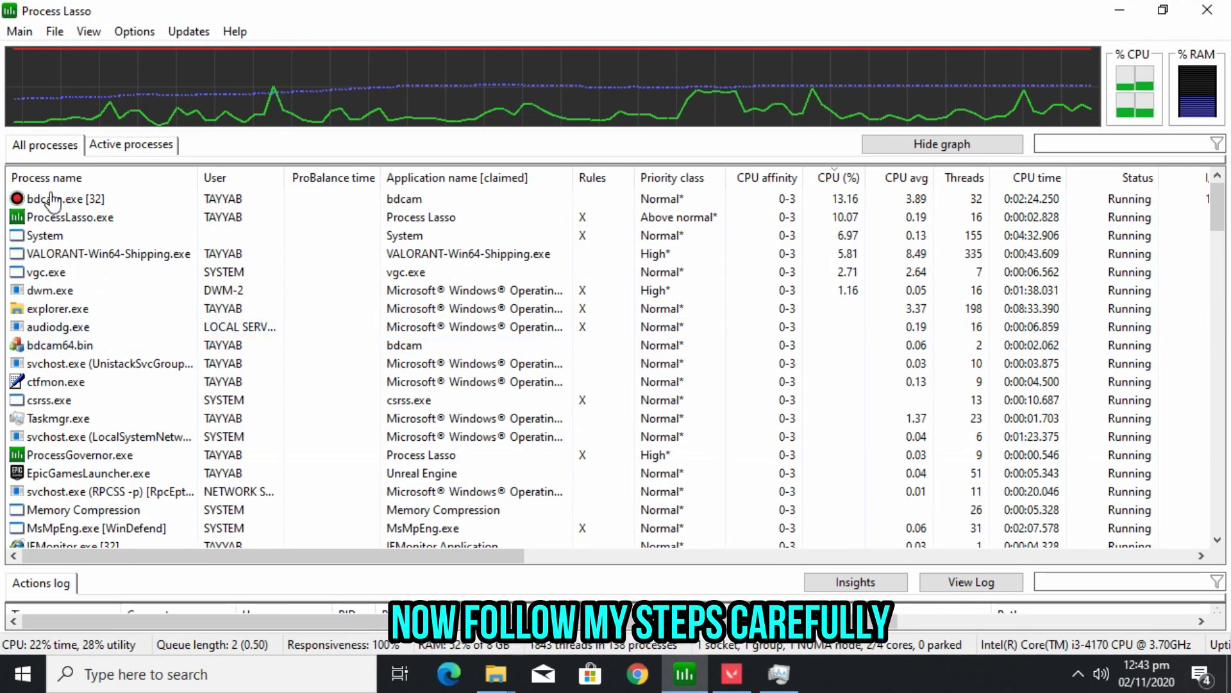
{"action": "left_click", "coordinate": [841, 178]}
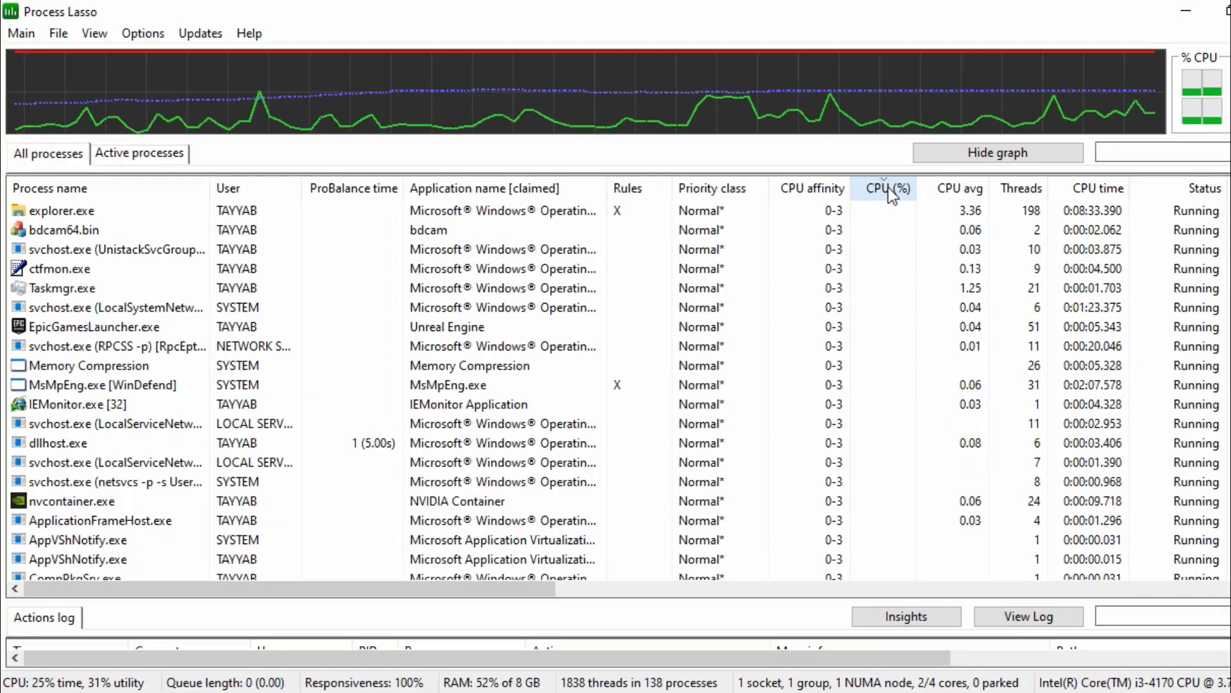
{"action": "left_click", "coordinate": [888, 189]}
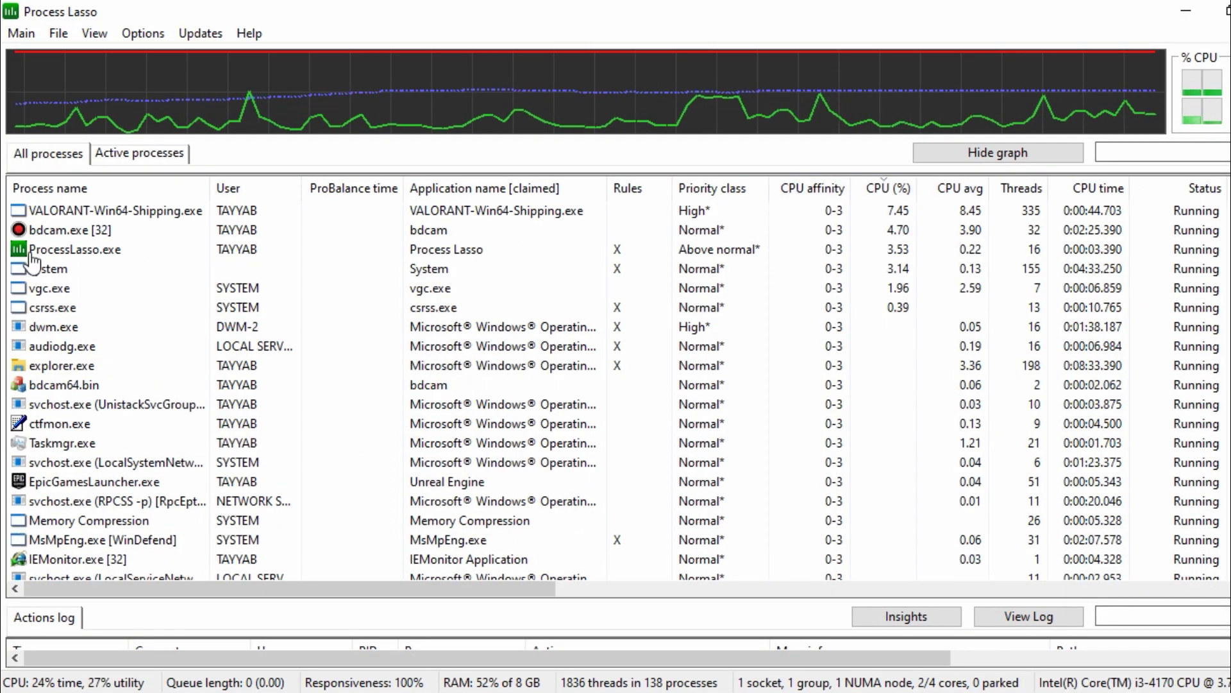
Step: Set the active power profile to Bitsum Highest Performance
{"action": "left_click", "coordinate": [21, 32]}
{"action": "mouse_move", "coordinate": [229, 143]}
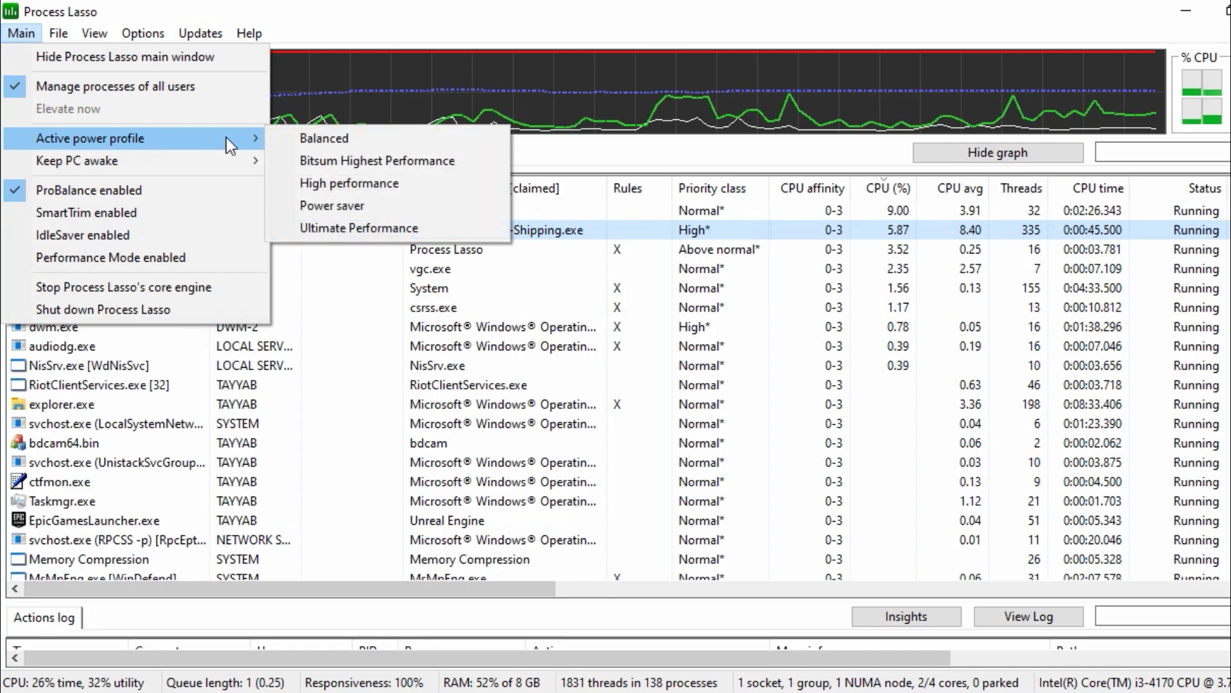
{"action": "left_click", "coordinate": [372, 160]}
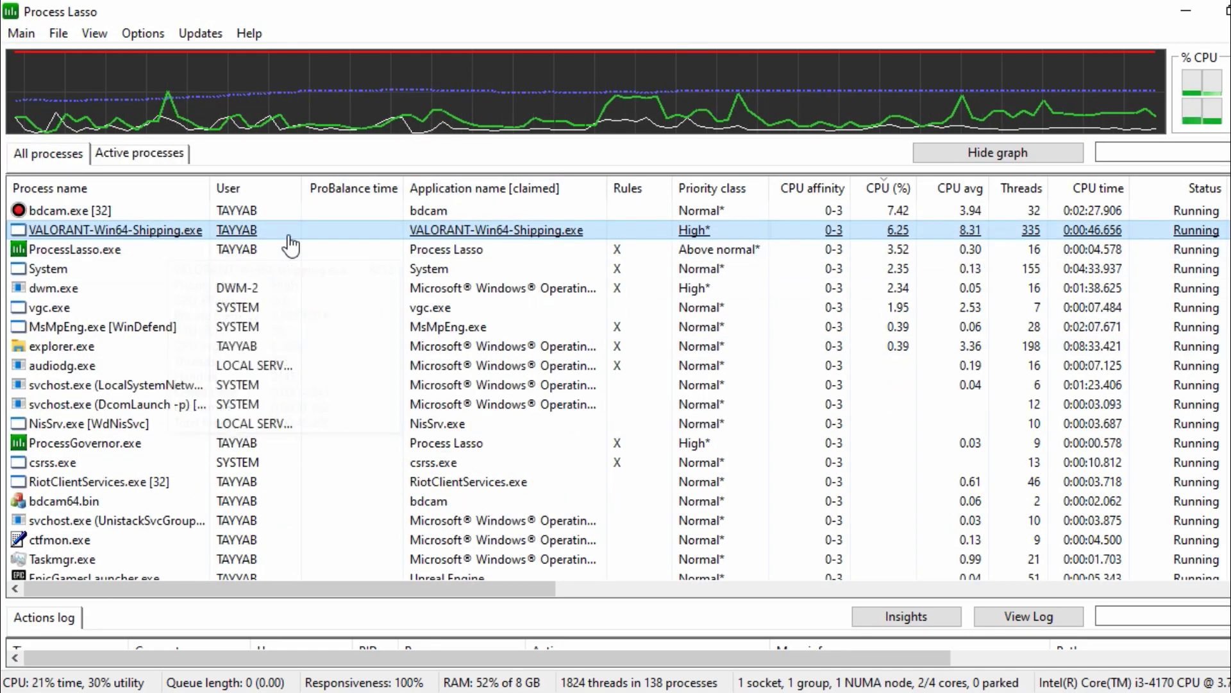
Step: Set the priority class of VALORANT-Win64-Shipping.exe to always High
{"action": "right_click", "coordinate": [286, 233]}
{"action": "mouse_move", "coordinate": [503, 226]}
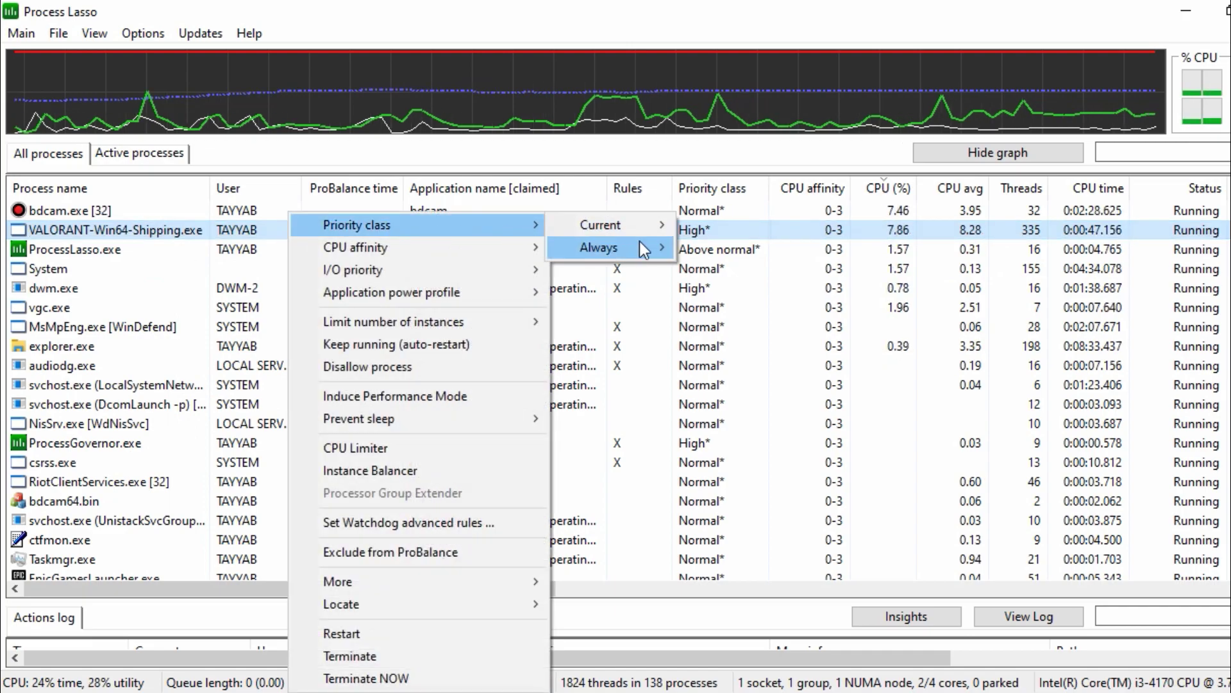
{"action": "mouse_move", "coordinate": [649, 248]}
{"action": "left_click", "coordinate": [745, 299]}
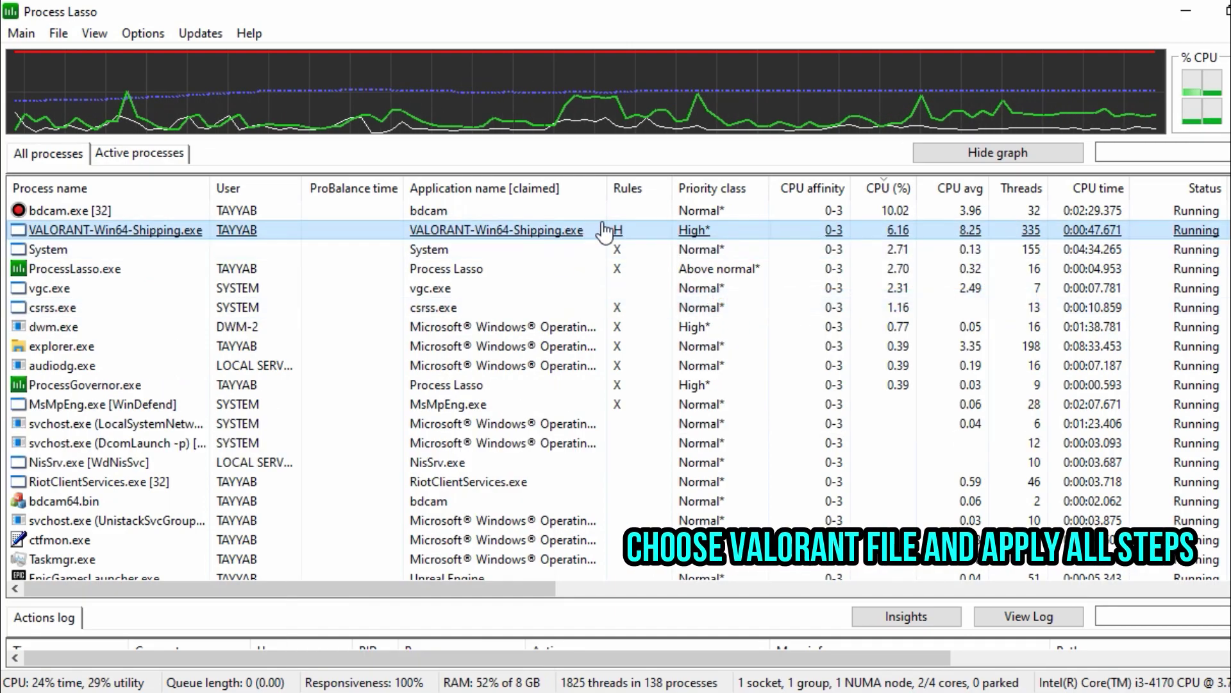
Step: Set the I/O priority of VALORANT-Win64-Shipping.exe to always High
{"action": "right_click", "coordinate": [188, 232]}
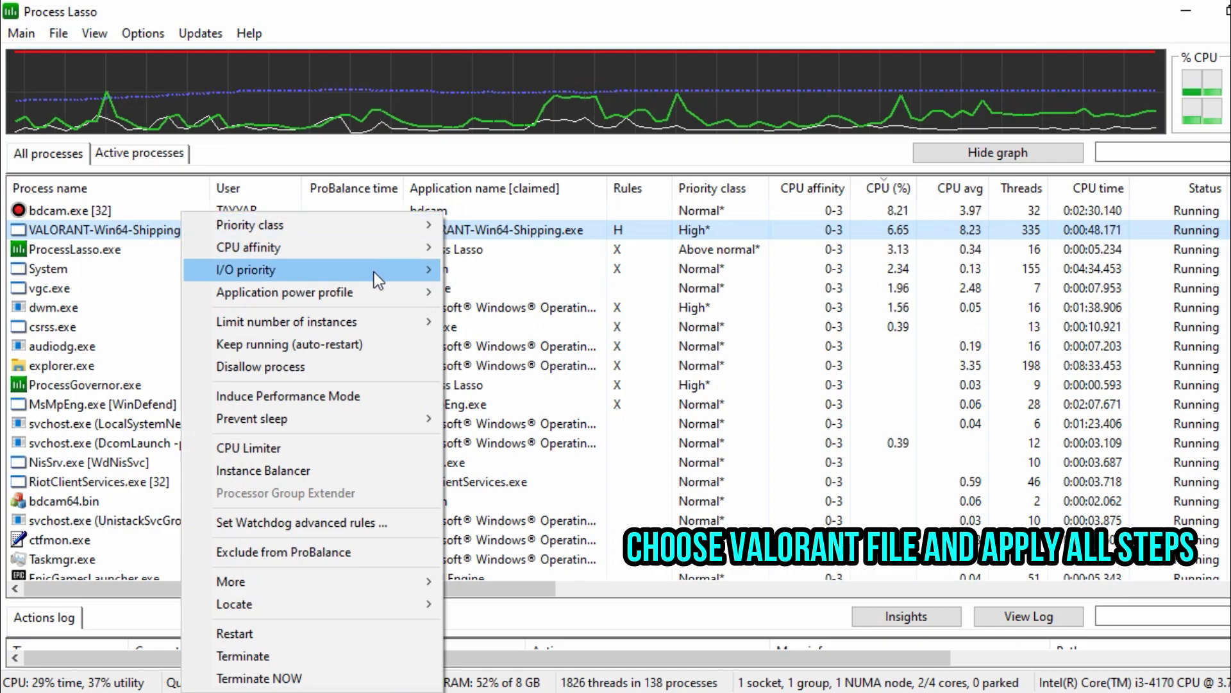
{"action": "mouse_move", "coordinate": [407, 283]}
{"action": "mouse_move", "coordinate": [539, 292]}
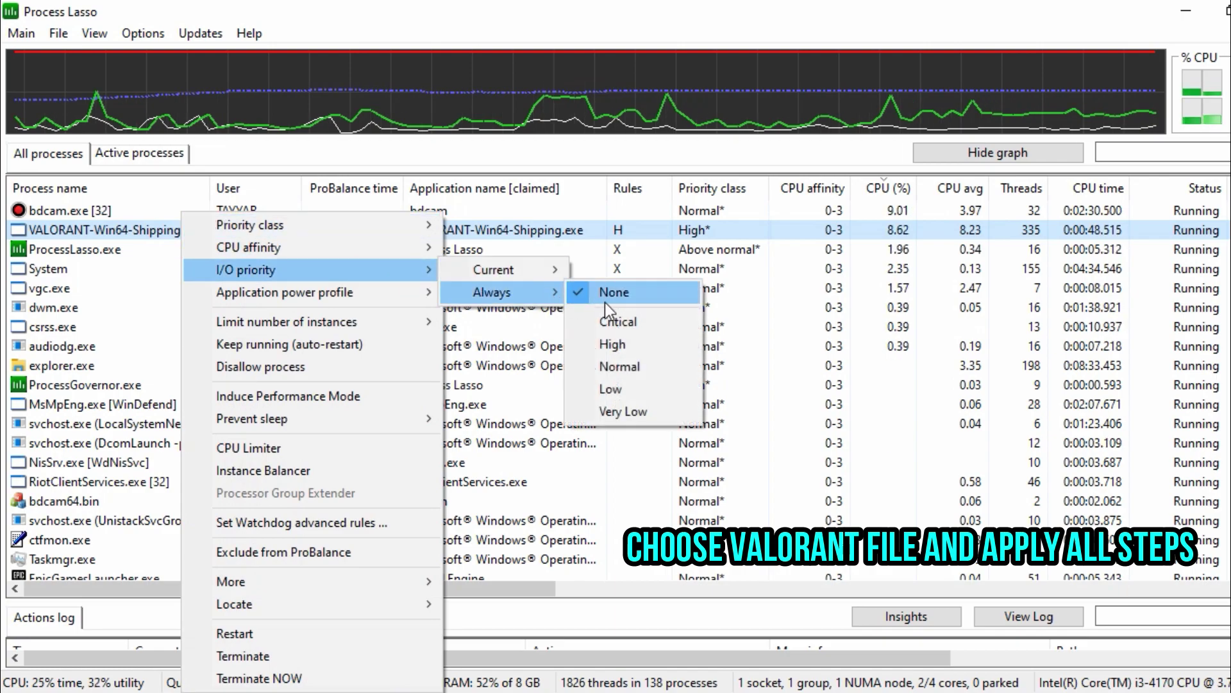
{"action": "left_click", "coordinate": [649, 348]}
Step: Assign the Bitsum Highest Performance application power profile to VALORANT-Win64-Shipping.exe and acknowledge the notice
{"action": "right_click", "coordinate": [174, 230]}
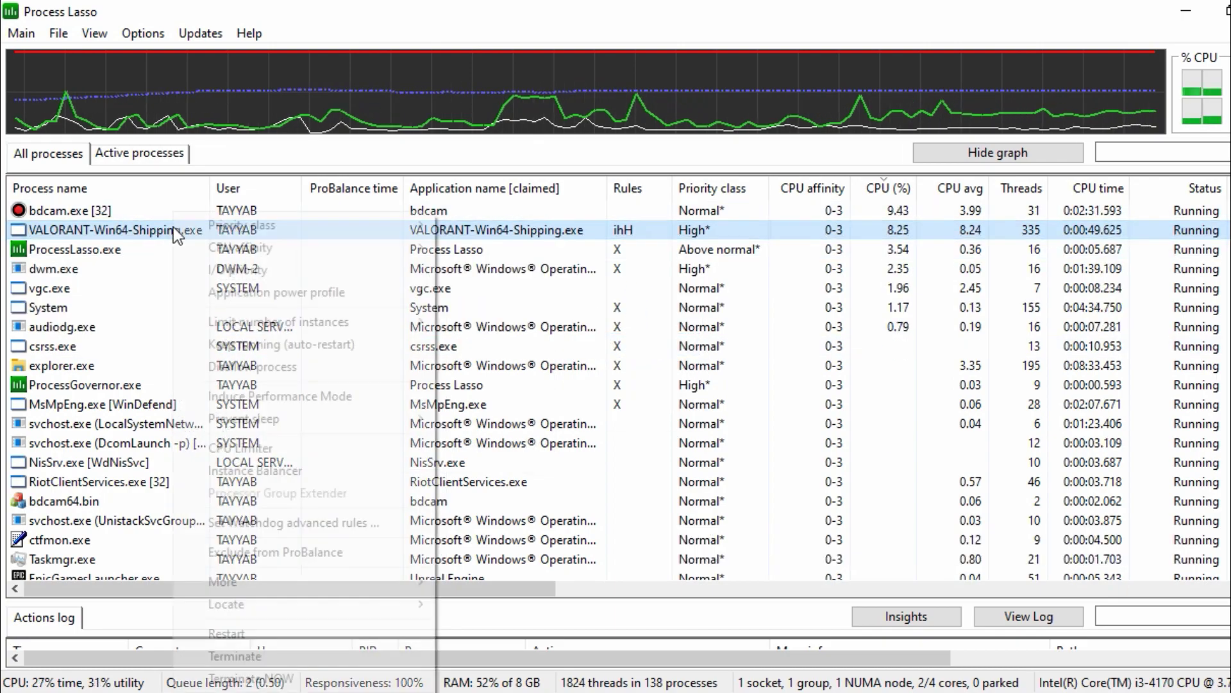
{"action": "mouse_move", "coordinate": [383, 298]}
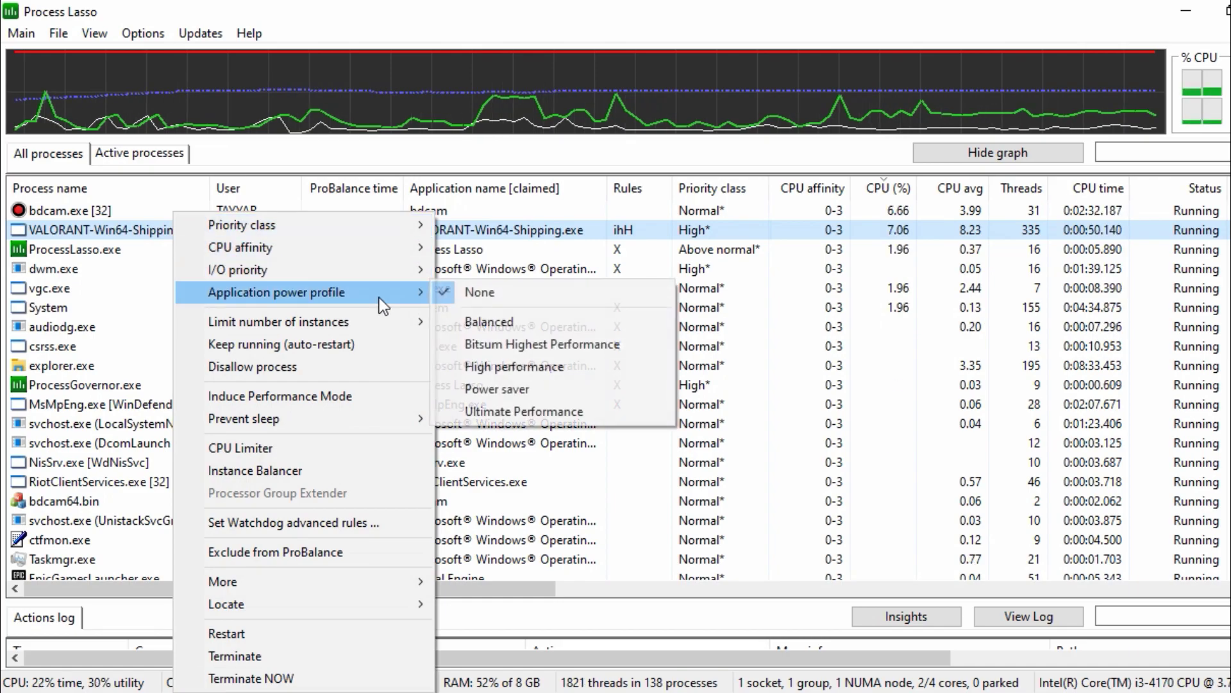
{"action": "left_click", "coordinate": [557, 349]}
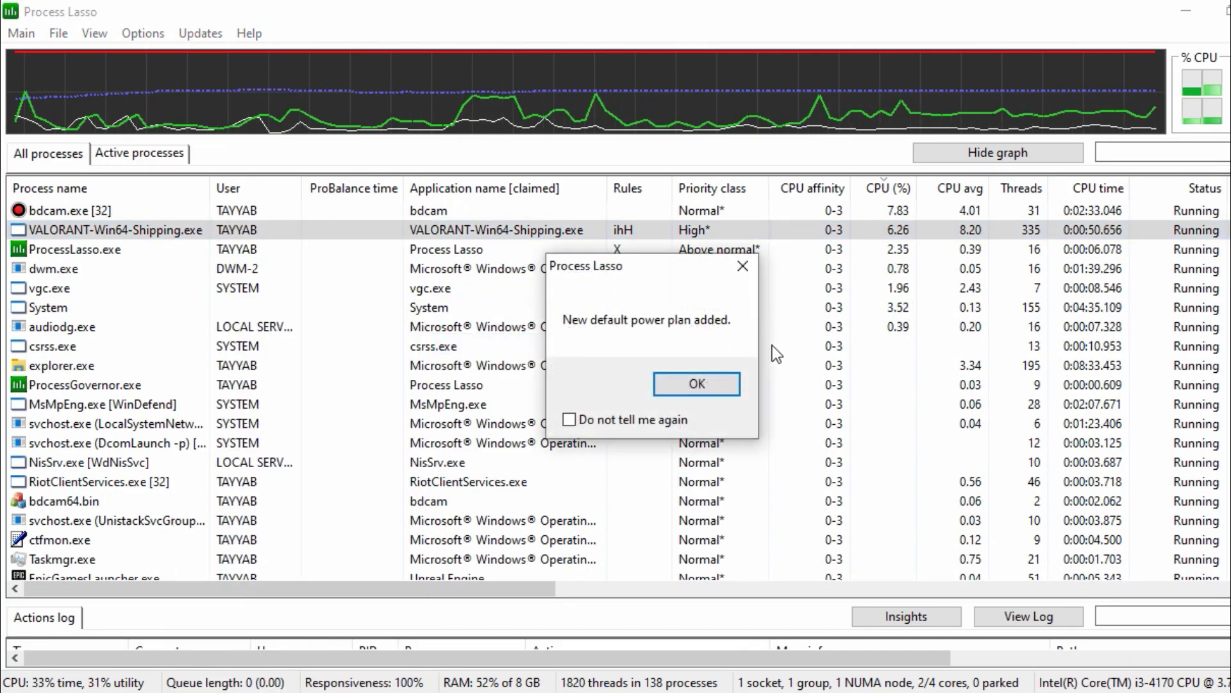
{"action": "left_click", "coordinate": [696, 384]}
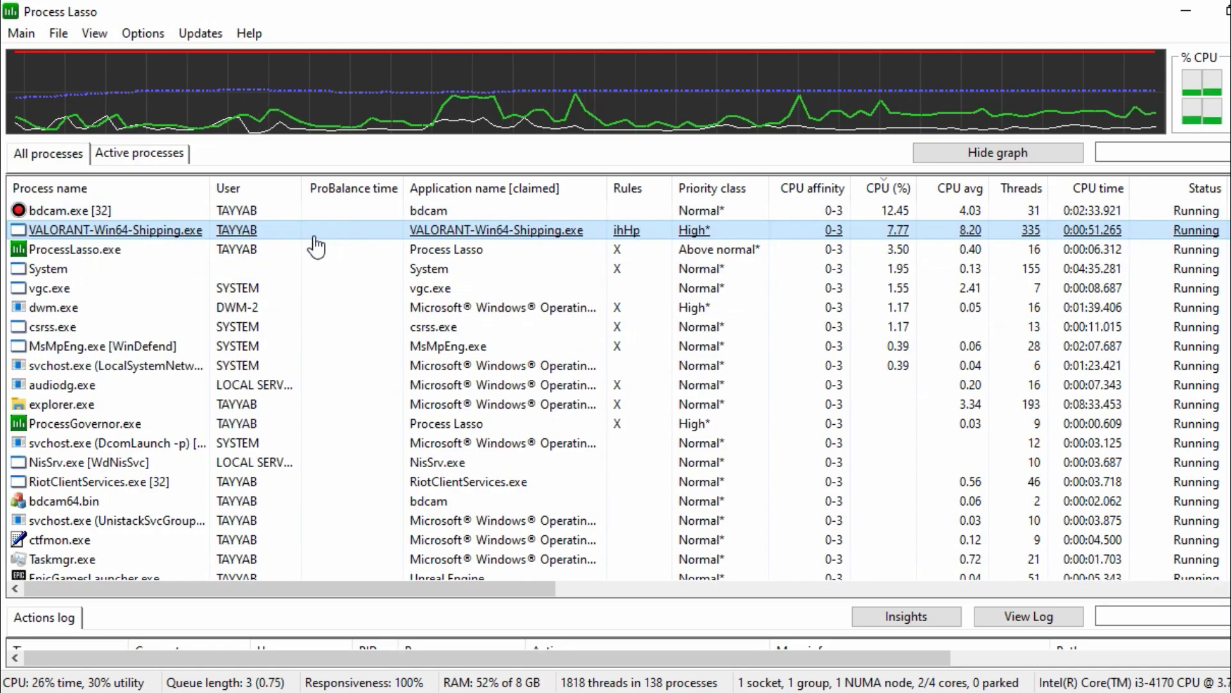
Step: Make VALORANT-Win64-Shipping.exe induce Performance Mode and acknowledge the notice
{"action": "right_click", "coordinate": [206, 213]}
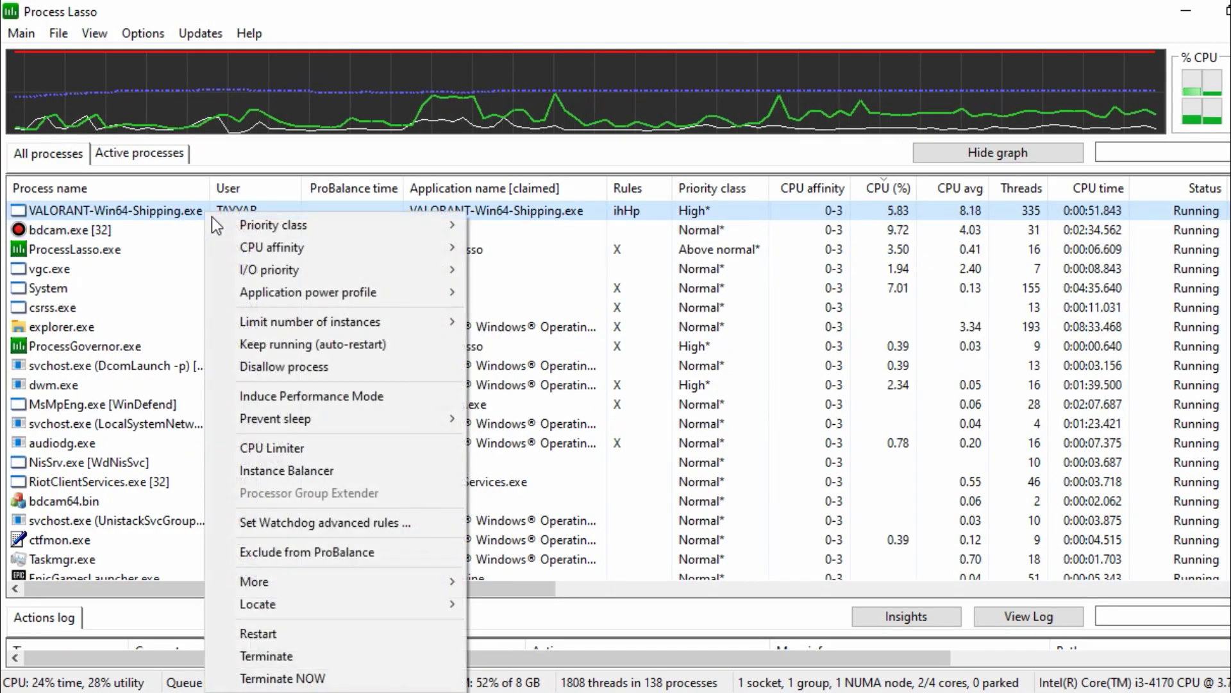
{"action": "mouse_move", "coordinate": [383, 322]}
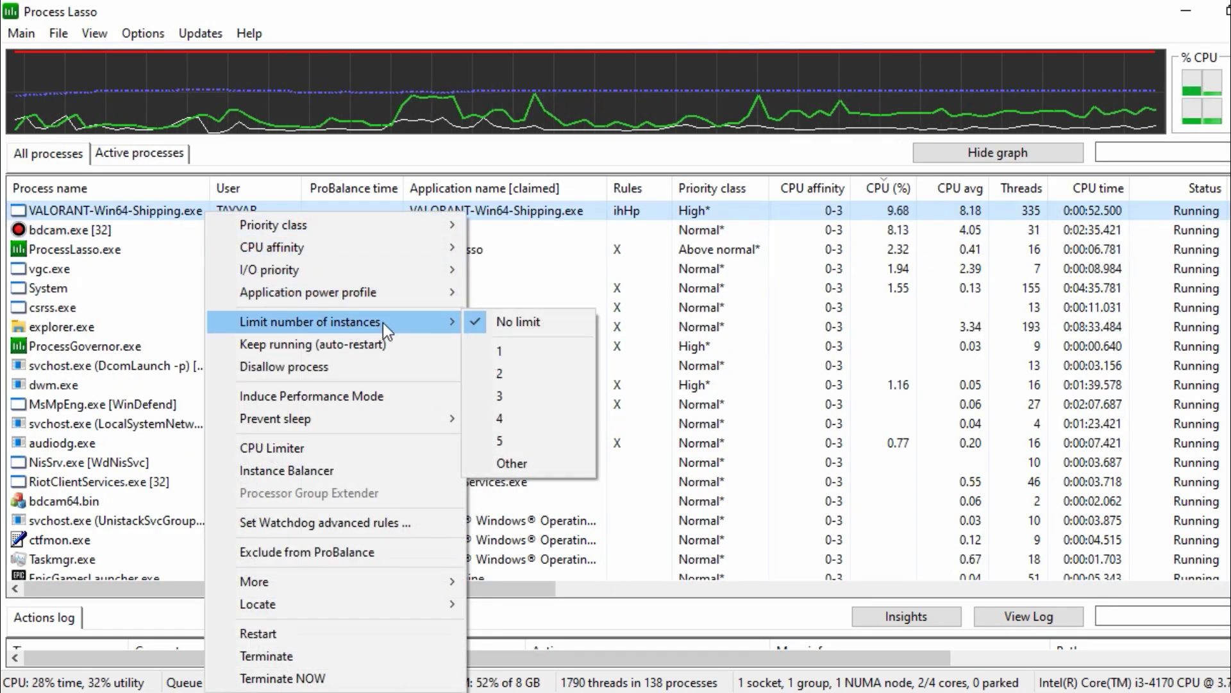
{"action": "left_click", "coordinate": [363, 396]}
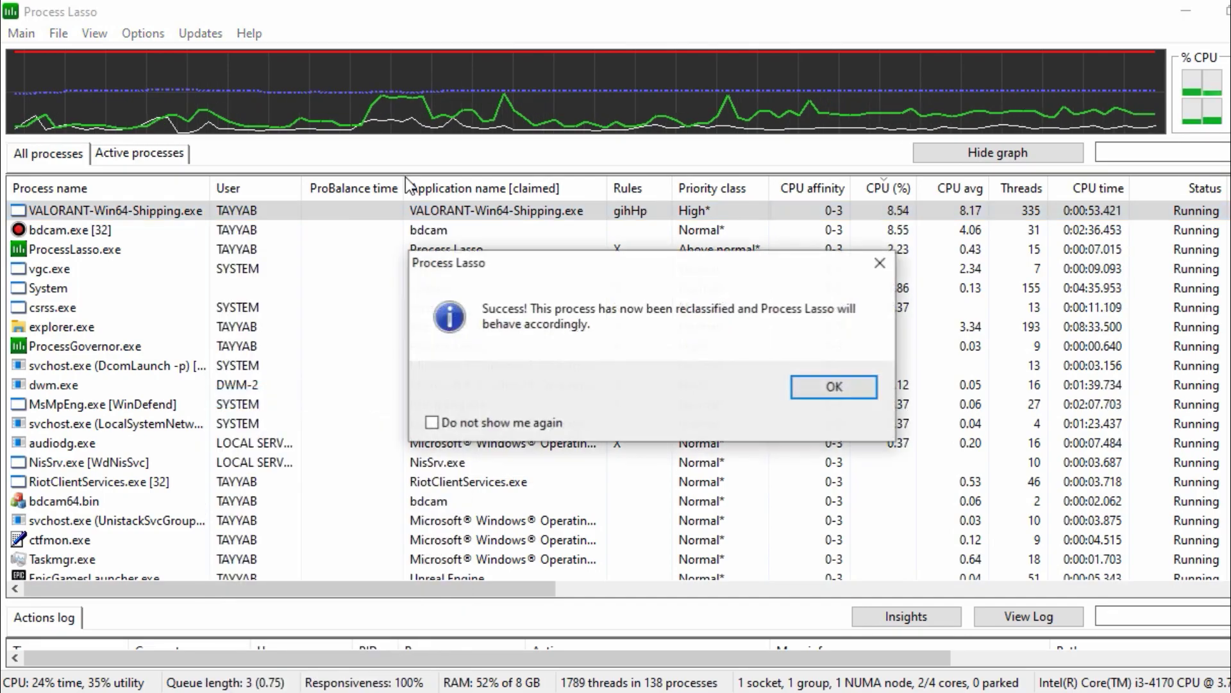
{"action": "left_click", "coordinate": [854, 389]}
Step: Add a CPU Limiter rule for VALORANT-Win64-Shipping.exe with 98% CPU use, reducing by 1 core for 1 second
{"action": "right_click", "coordinate": [170, 230]}
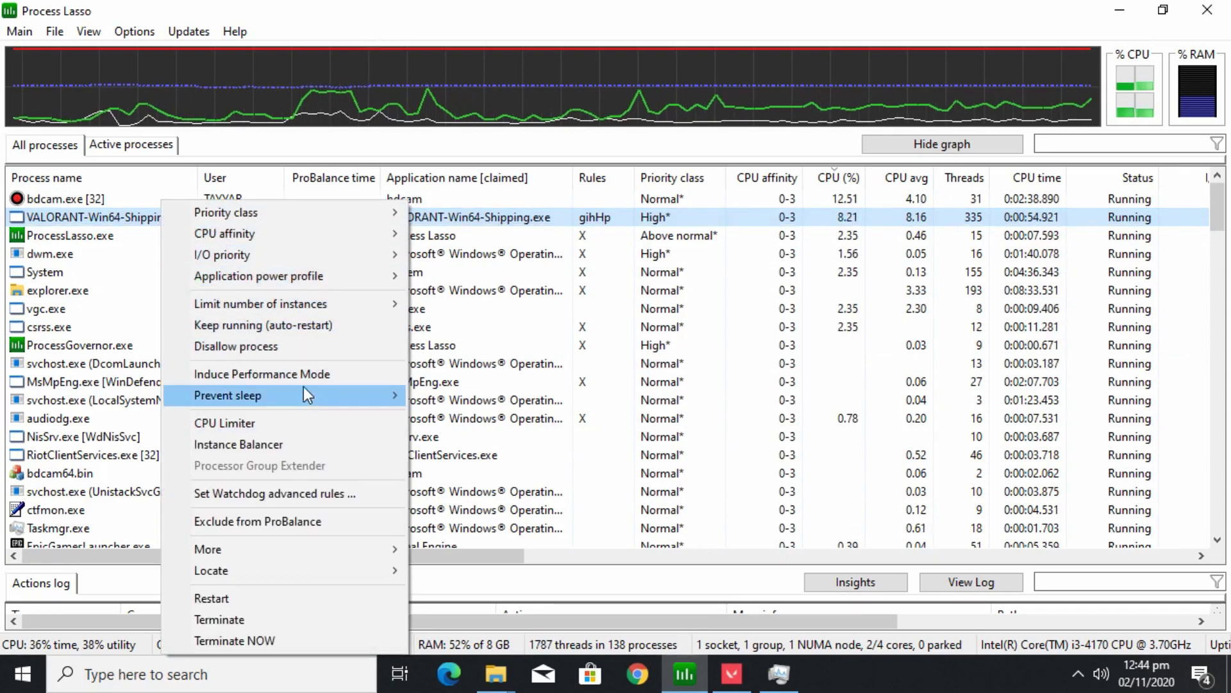
{"action": "left_click", "coordinate": [252, 426]}
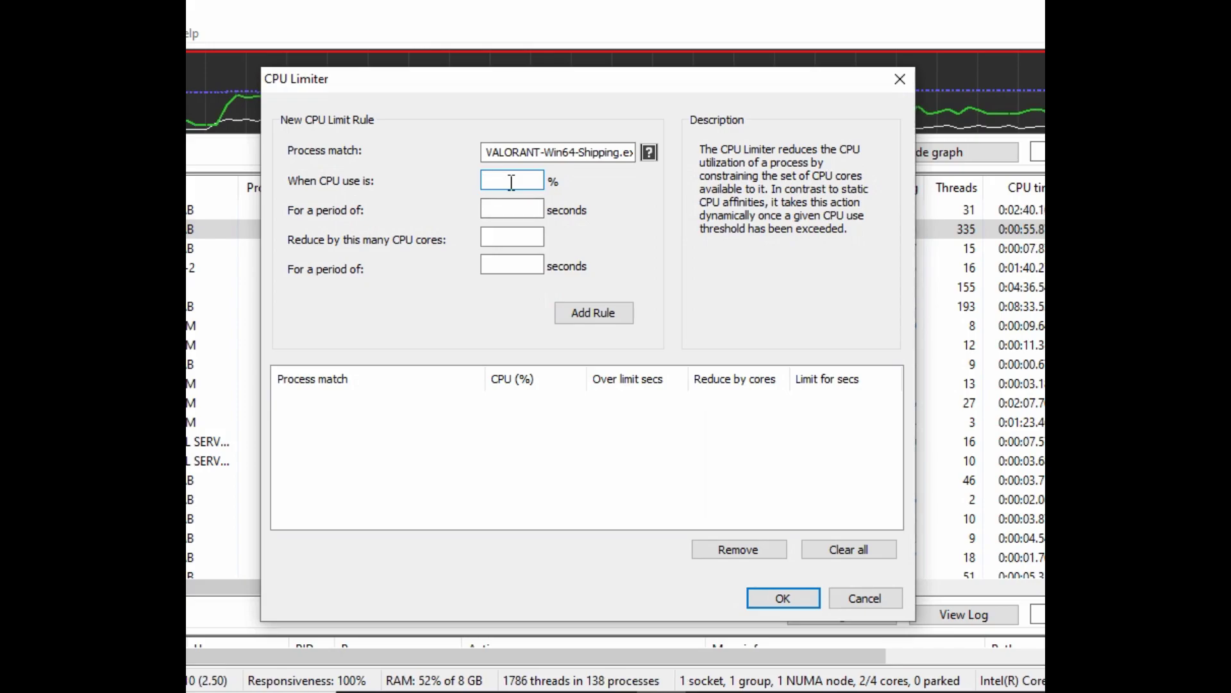
{"action": "left_click", "coordinate": [511, 182]}
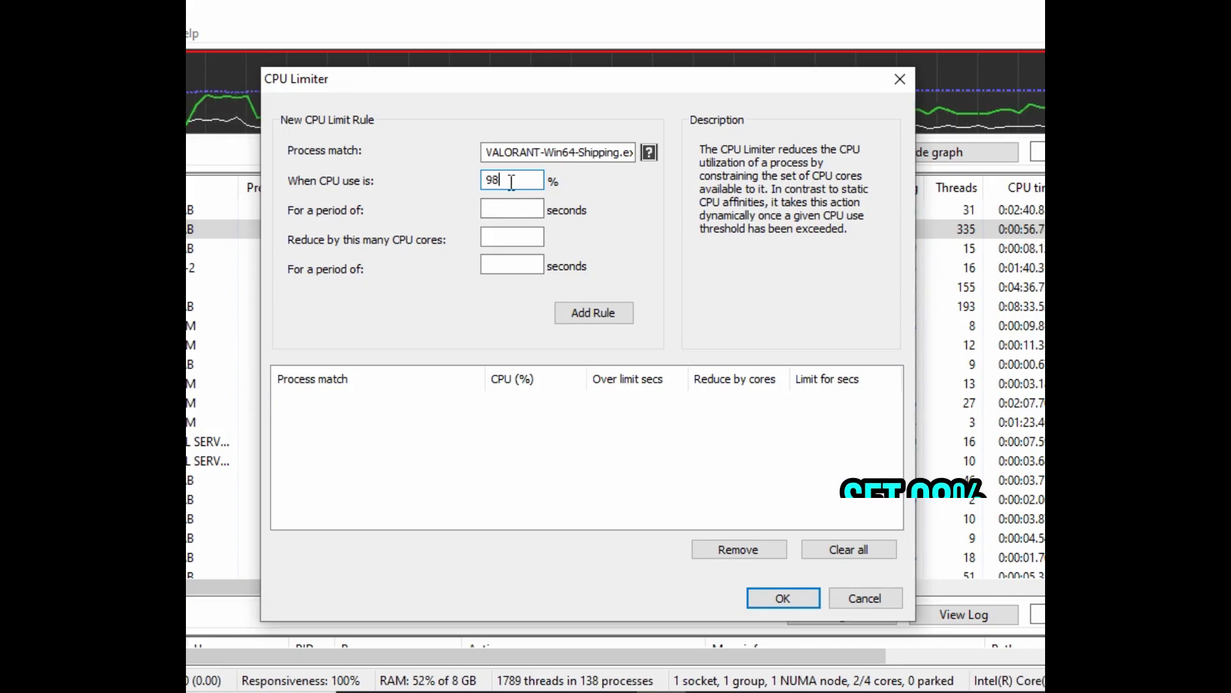
{"action": "type", "text": "11"}
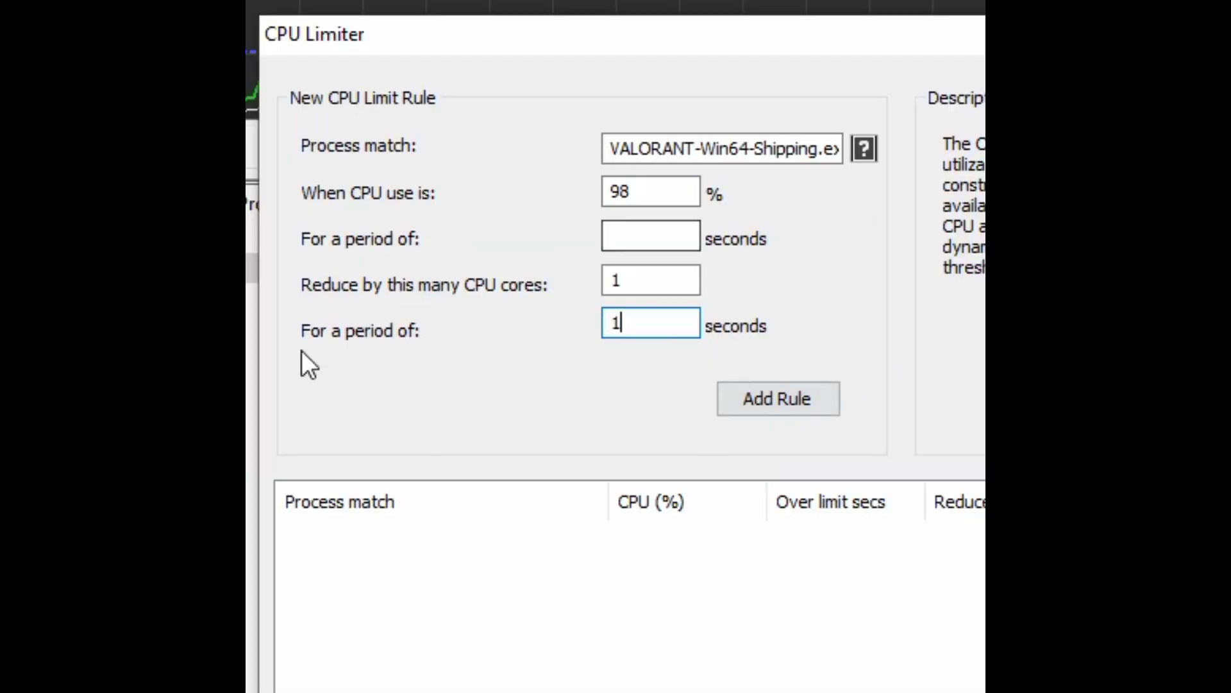
{"action": "left_click", "coordinate": [678, 280]}
{"action": "left_click", "coordinate": [673, 325]}
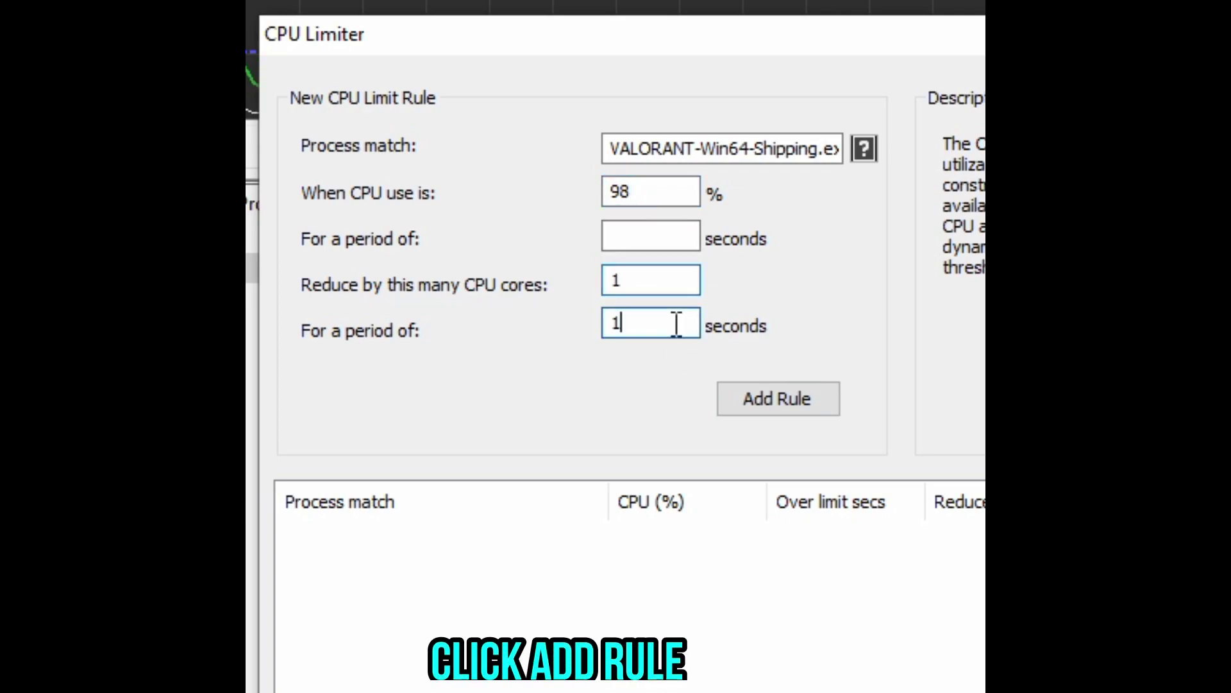
{"action": "left_click", "coordinate": [823, 398]}
{"action": "left_click", "coordinate": [557, 534]}
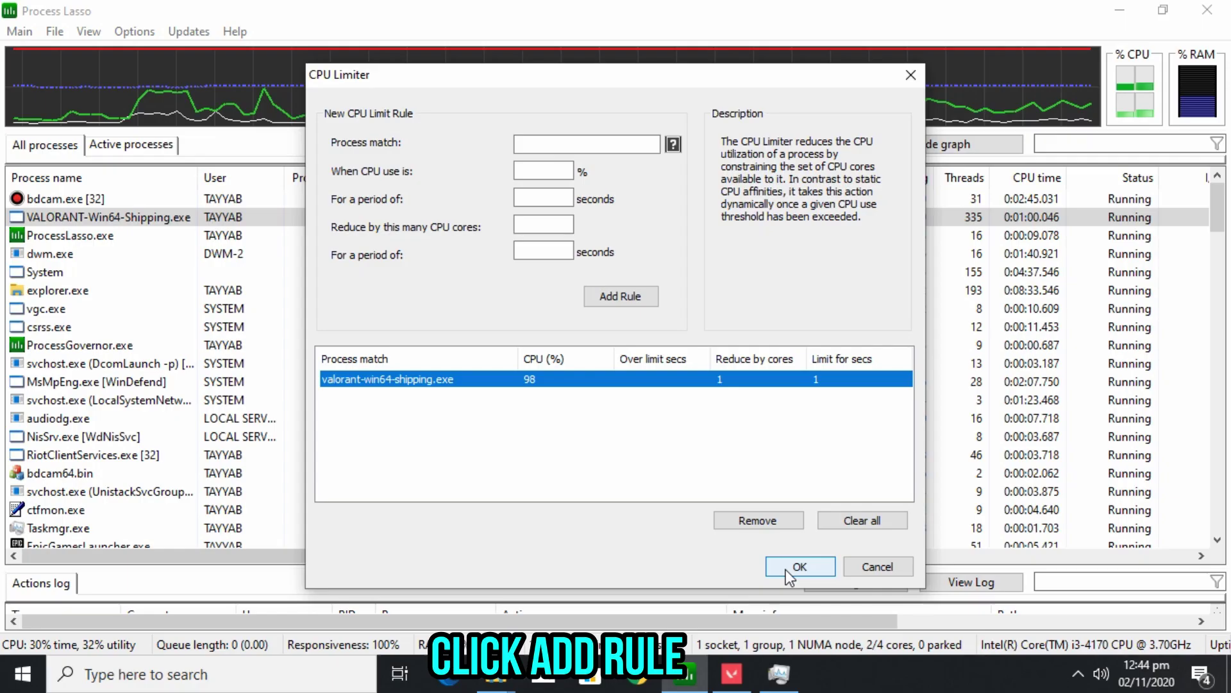
Step: Confirm the CPU Limiter rule and disable IdleSaver for VALORANT-Win64-Shipping.exe
{"action": "left_click", "coordinate": [788, 567]}
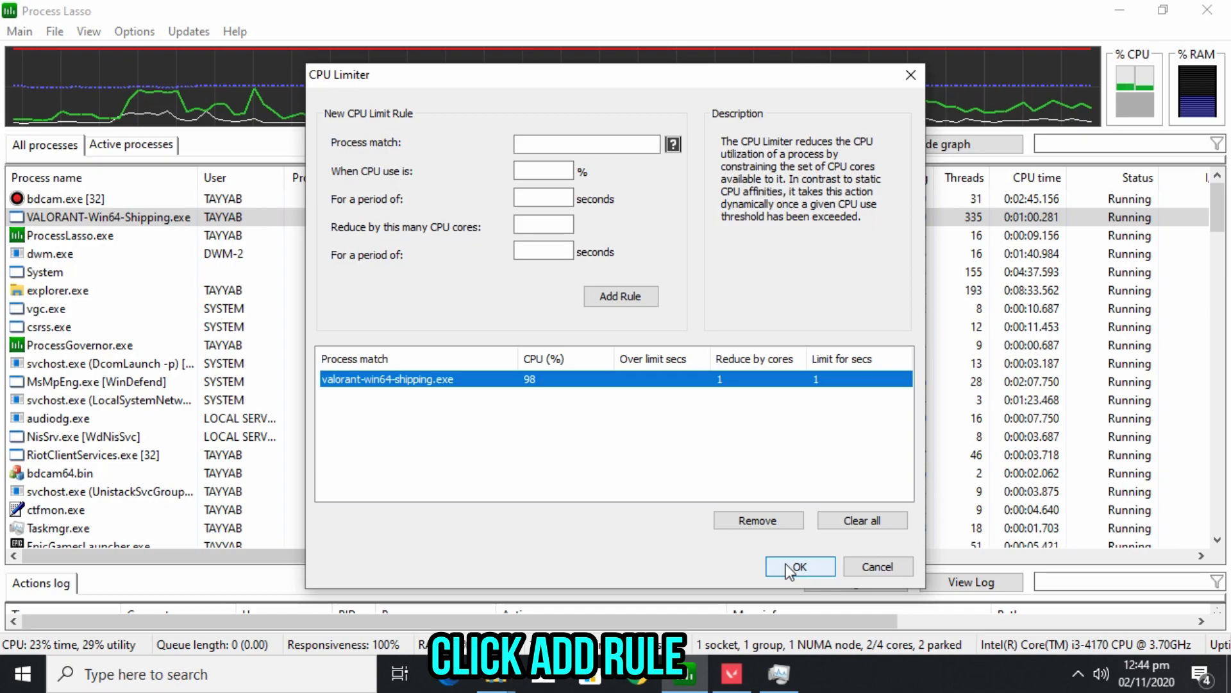
{"action": "right_click", "coordinate": [160, 218]}
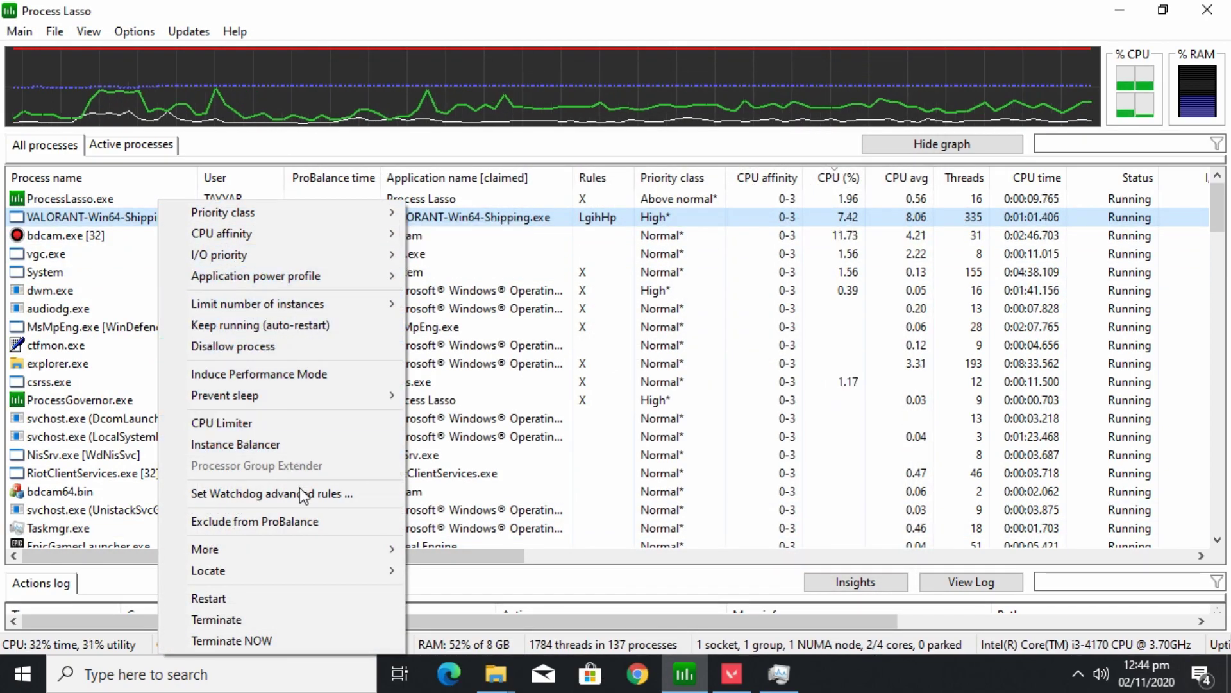
{"action": "mouse_move", "coordinate": [321, 548]}
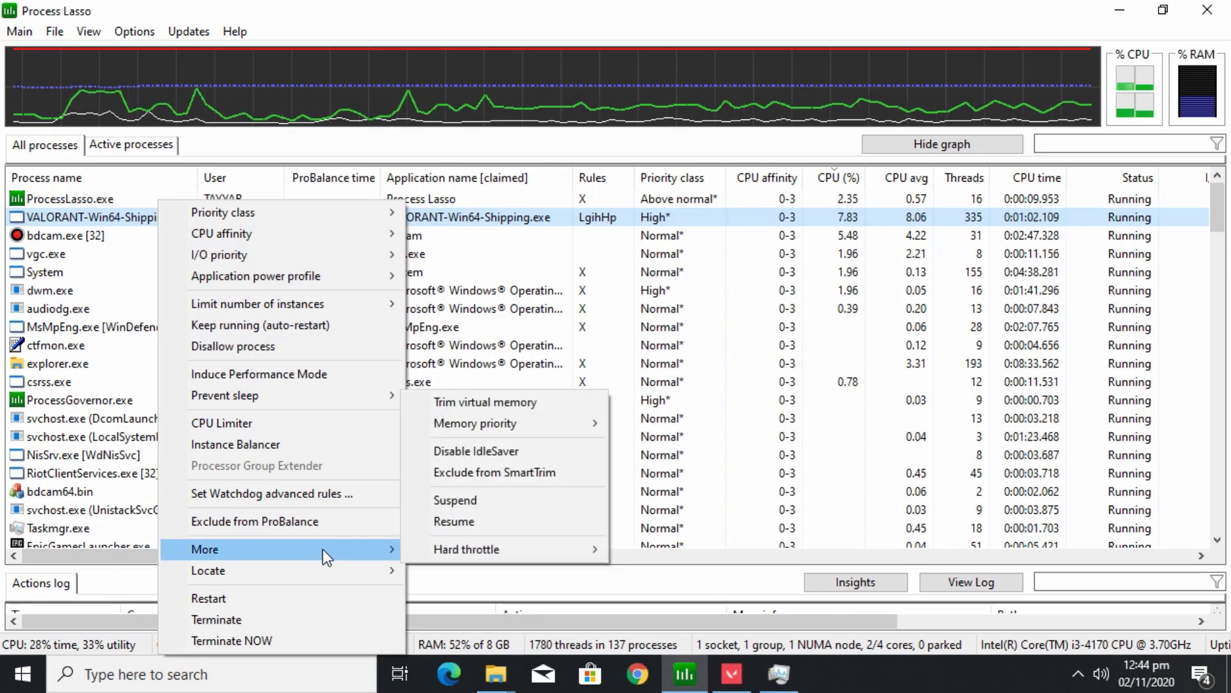
{"action": "left_click", "coordinate": [494, 447]}
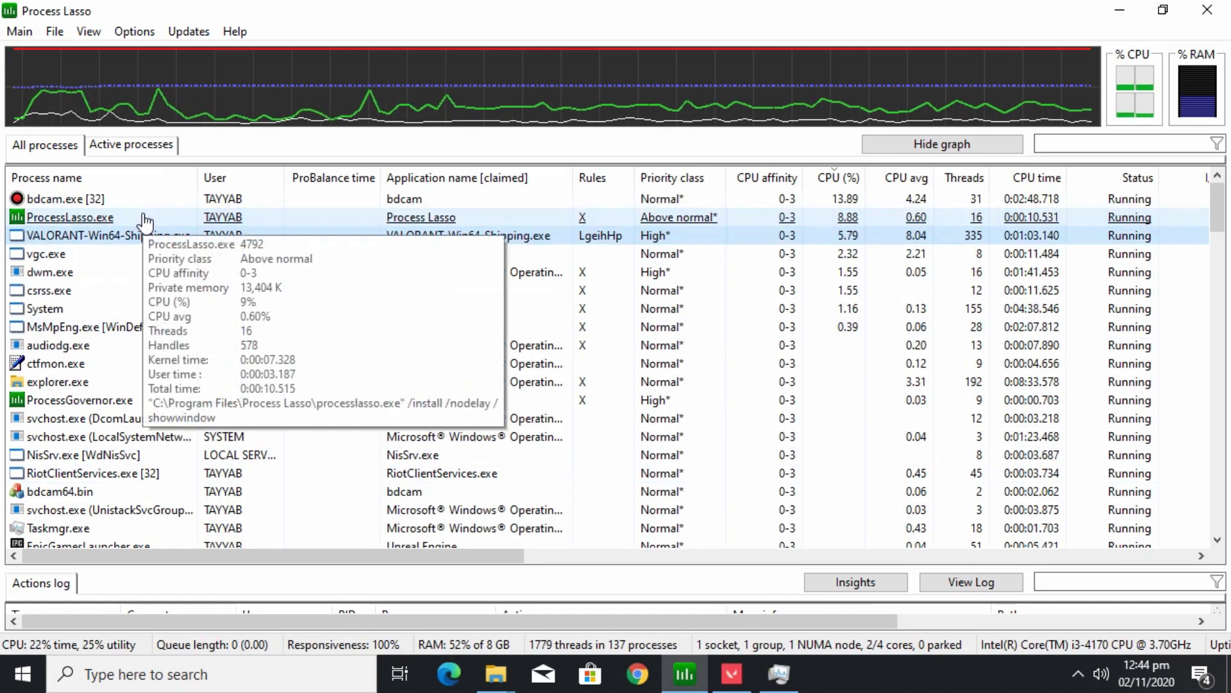
Step: Set the memory priority of VALORANT-Win64-Shipping.exe to always 5 - Normal
{"action": "right_click", "coordinate": [136, 240]}
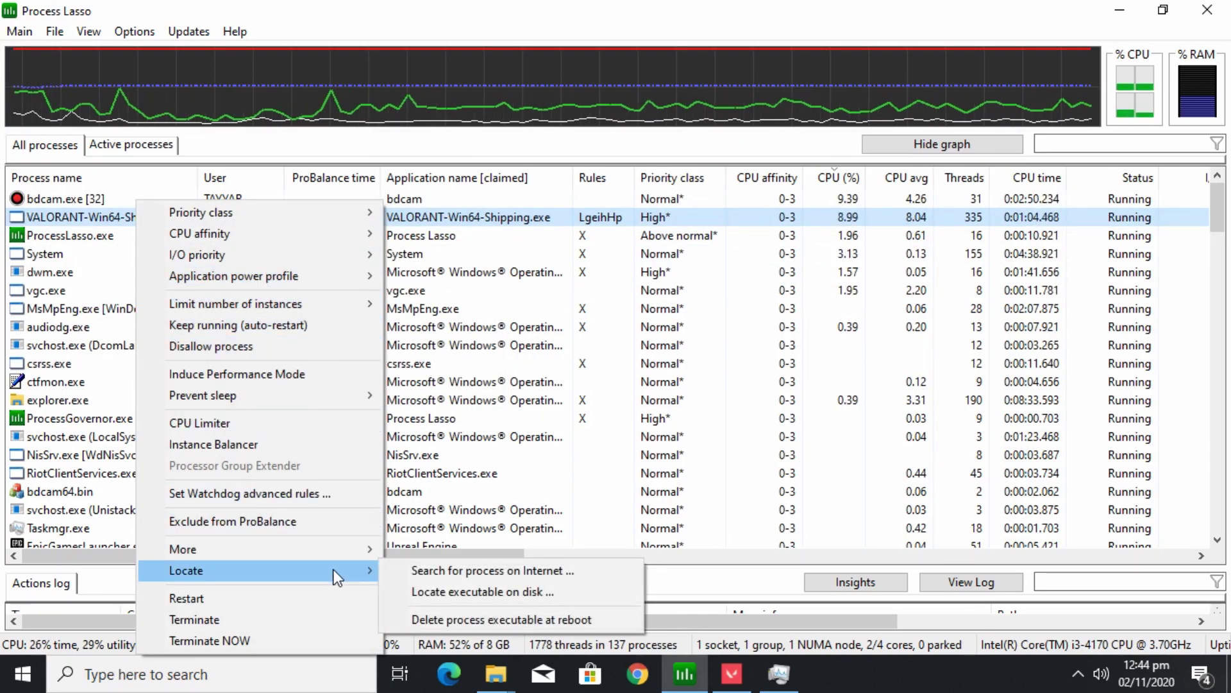
{"action": "mouse_move", "coordinate": [327, 548]}
{"action": "mouse_move", "coordinate": [548, 423]}
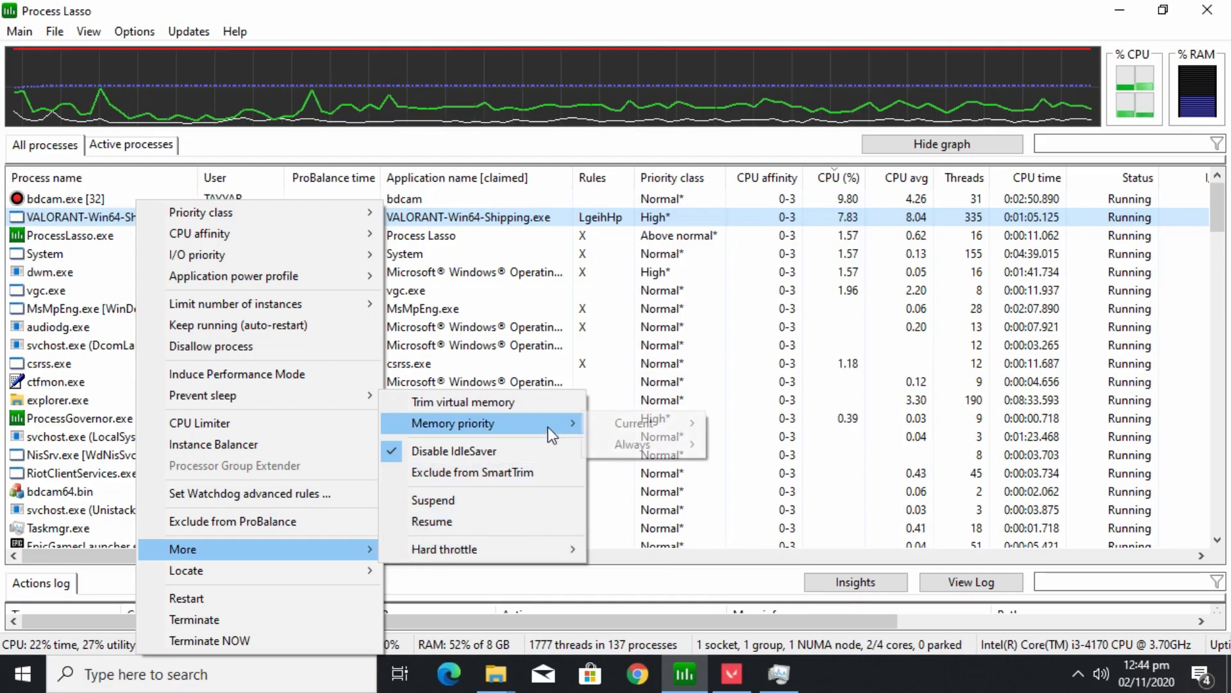
{"action": "mouse_move", "coordinate": [648, 445]}
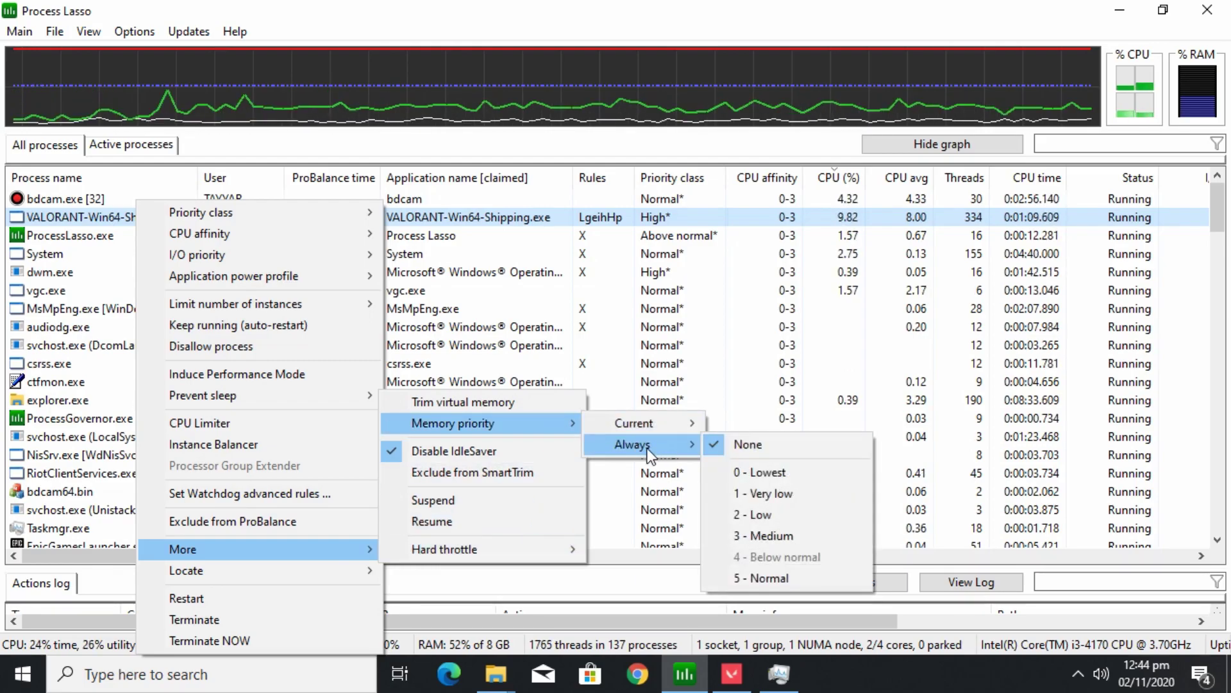
{"action": "left_click", "coordinate": [775, 585]}
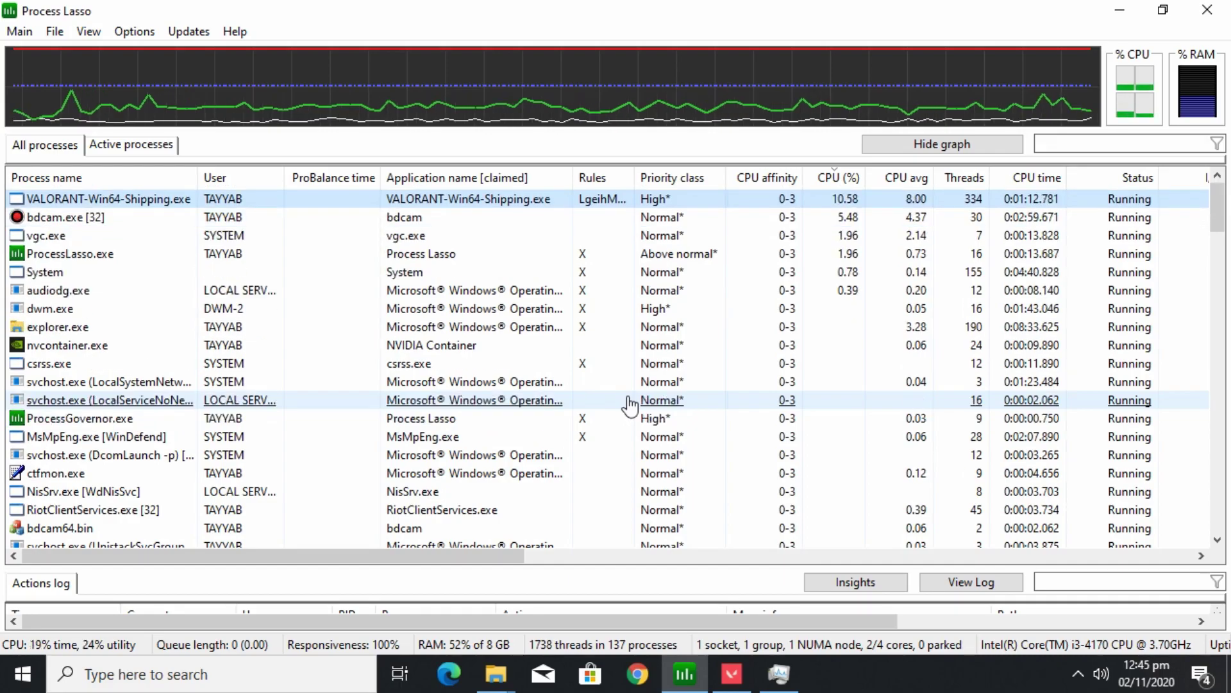
Step: Minimize Process Lasso and switch to the running VALORANT game
{"action": "key", "text": "alt"}
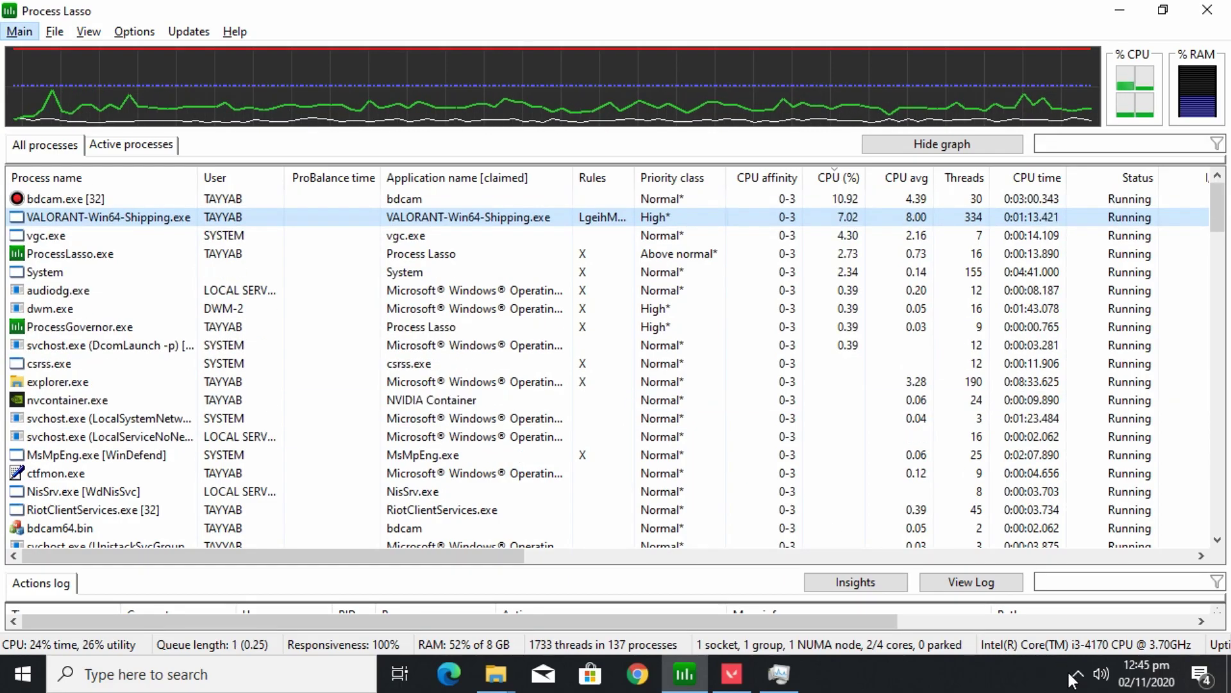
{"action": "left_click", "coordinate": [1077, 673]}
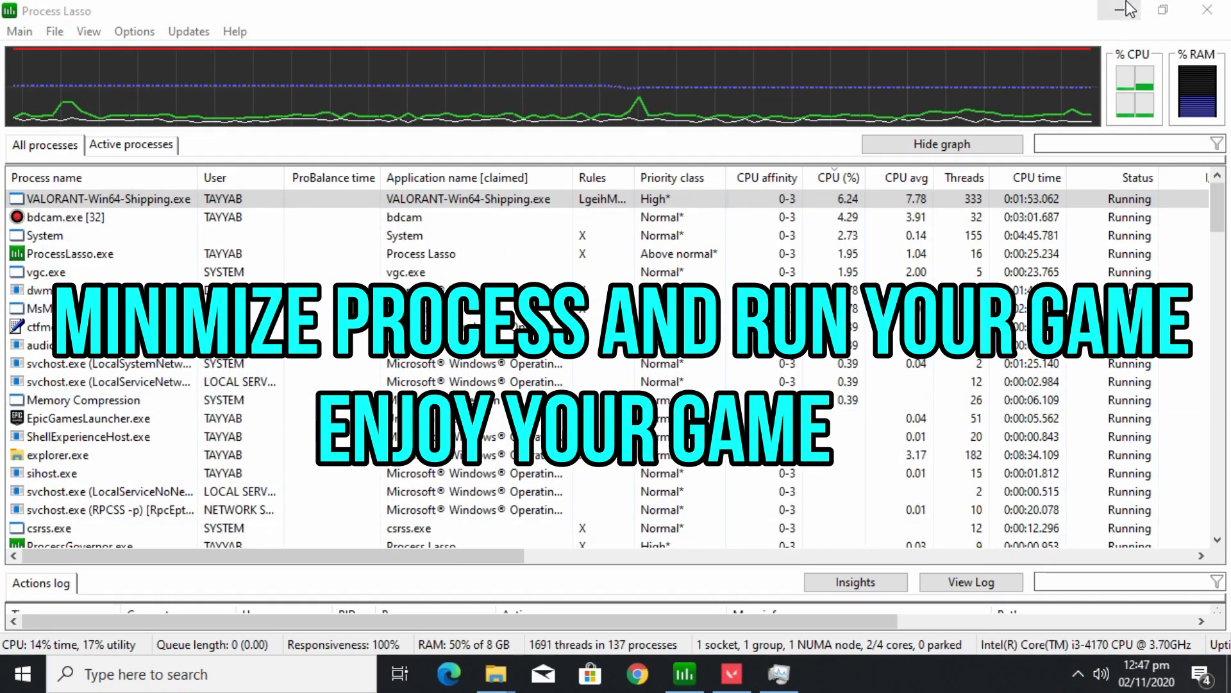
{"action": "left_click", "coordinate": [1129, 9]}
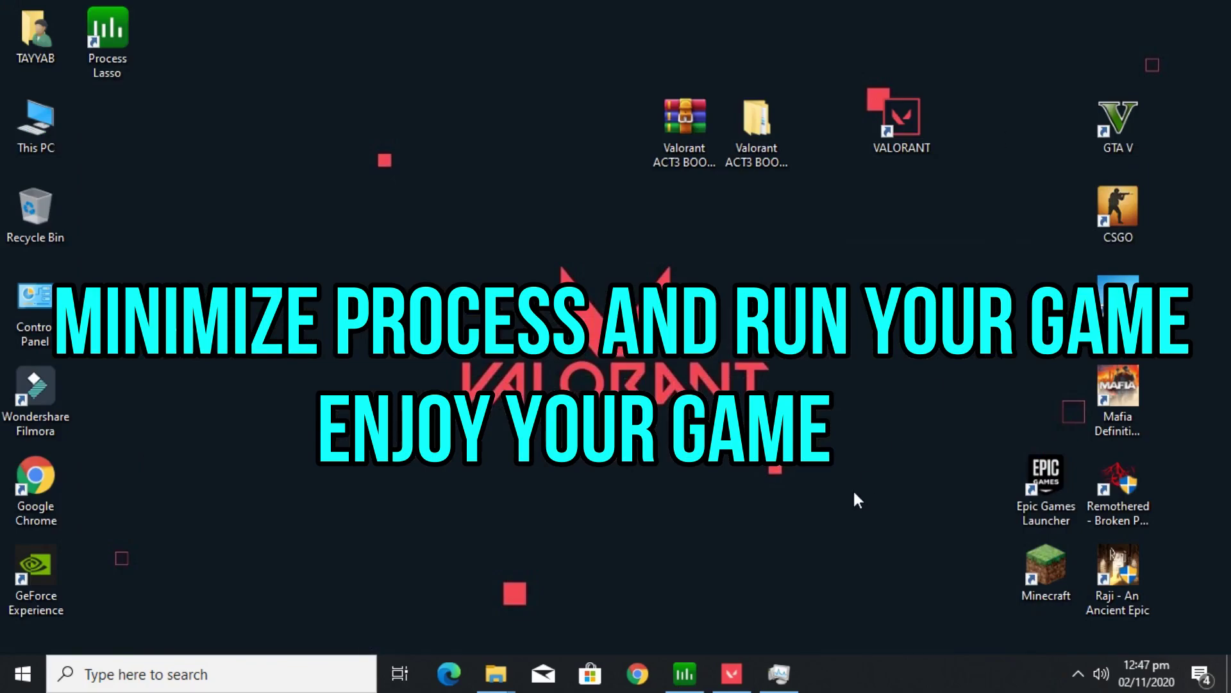
{"action": "left_click", "coordinate": [732, 674]}
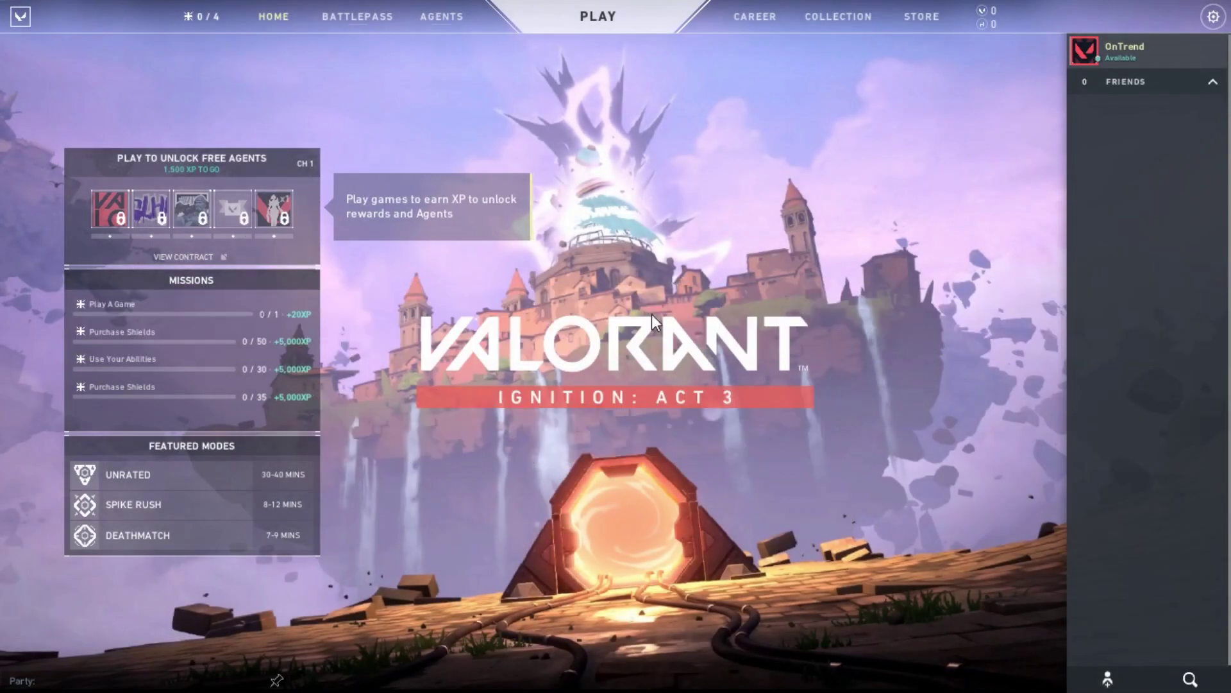